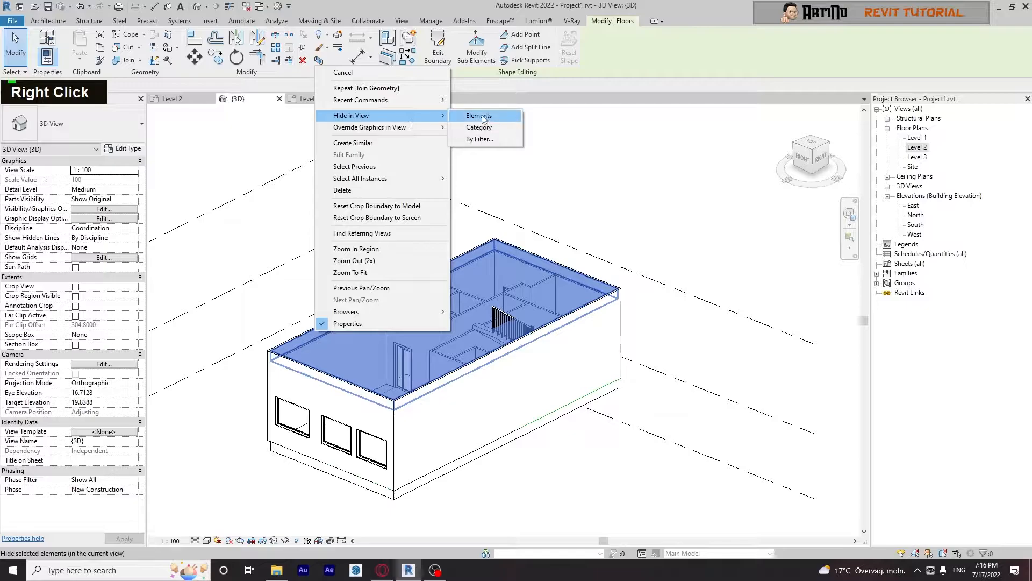
# - Create an in-place model component in the Walls category and name it Kitch
pyautogui.keyDown('shift'); pyautogui.moveTo(484, 258); pyautogui.dragTo(439, 389, button='middle'); pyautogui.keyUp('shift')
pyautogui.click(48, 21)
pyautogui.click(127, 42)
pyautogui.click(457, 49)
pyautogui.scroll(-15, 583, 279)
pyautogui.click(531, 387)
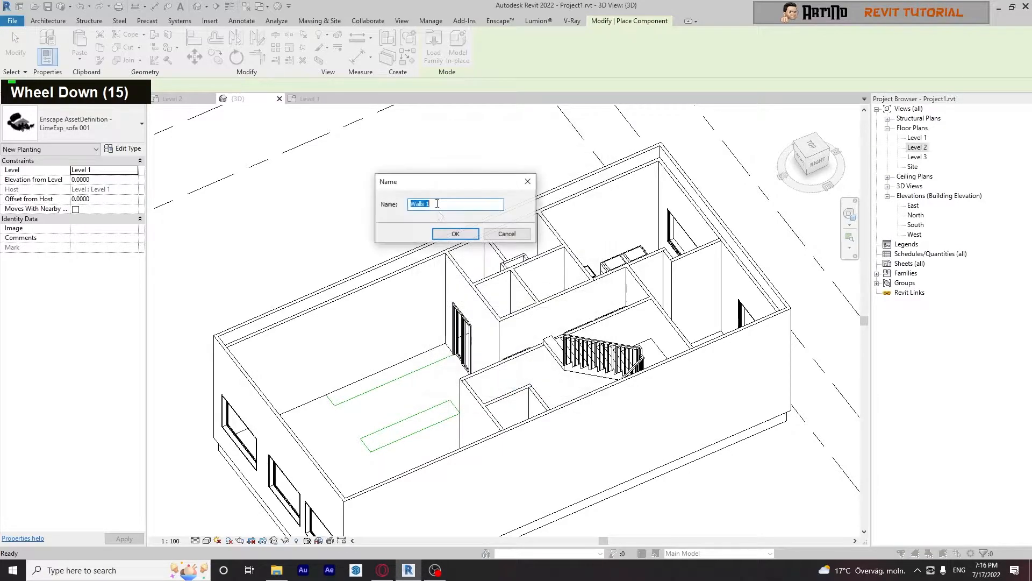
pyautogui.write('Kitch')
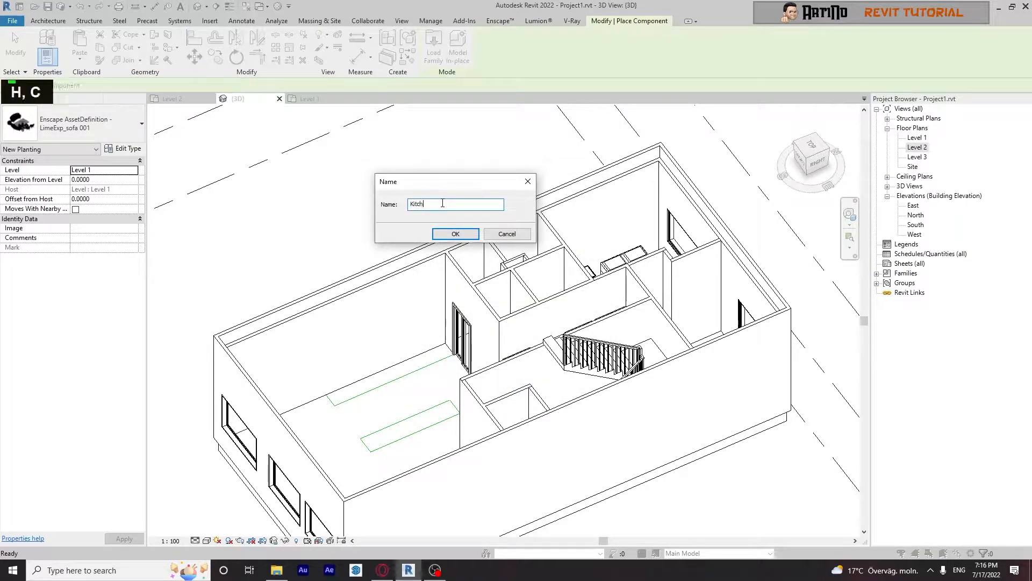
pyautogui.press('Return')
# - Start a solid extrusion in the in-place model and try to pick a work plane at the corner of the wall-side outline
pyautogui.moveTo(438, 203); pyautogui.dragTo(417, 225, button='middle')
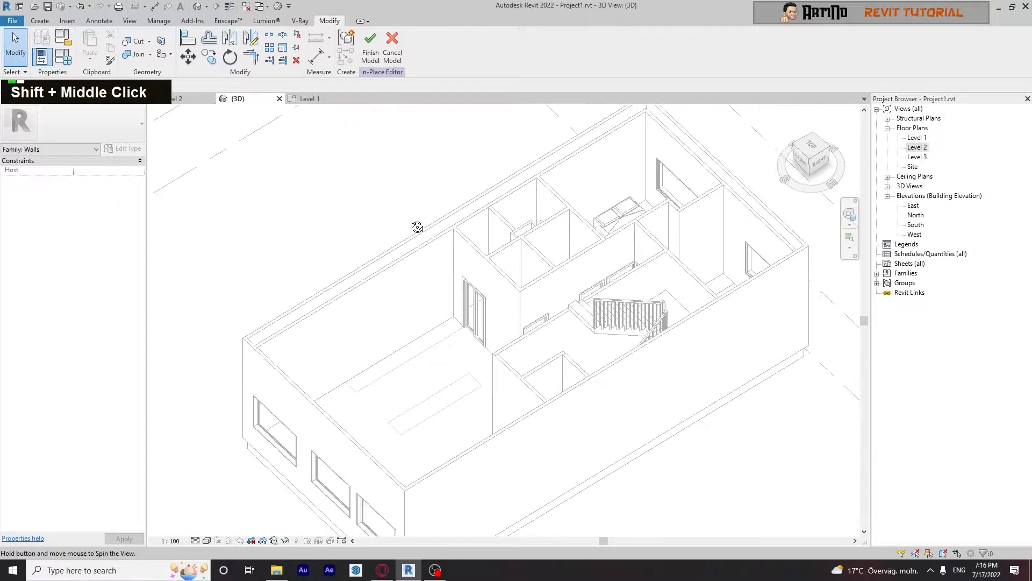
pyautogui.scroll(4, 431, 342)
pyautogui.moveTo(431, 342); pyautogui.dragTo(474, 301, button='middle')
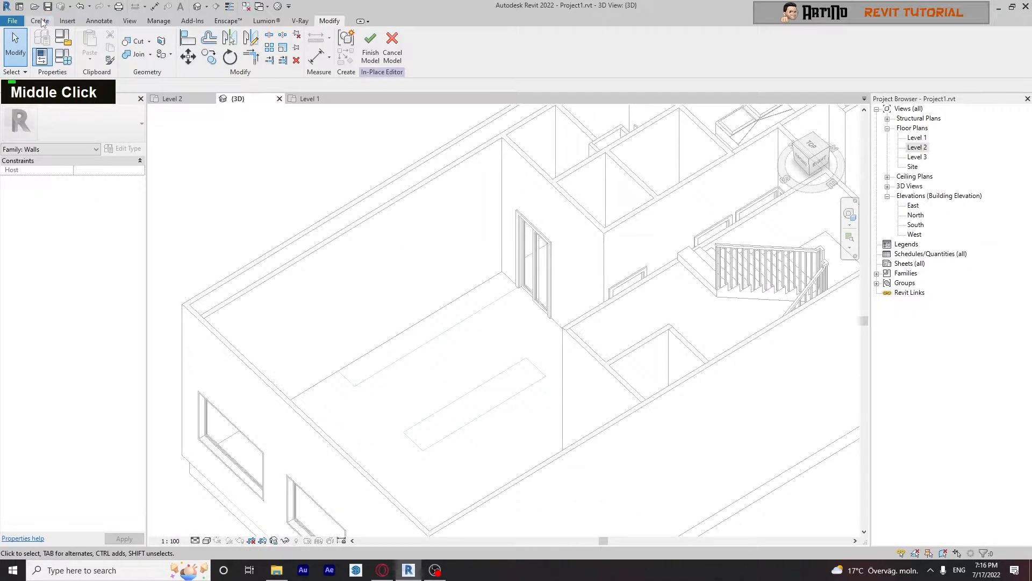
pyautogui.click(42, 21)
pyautogui.click(90, 46)
pyautogui.click(403, 35)
pyautogui.scroll(4, 362, 385)
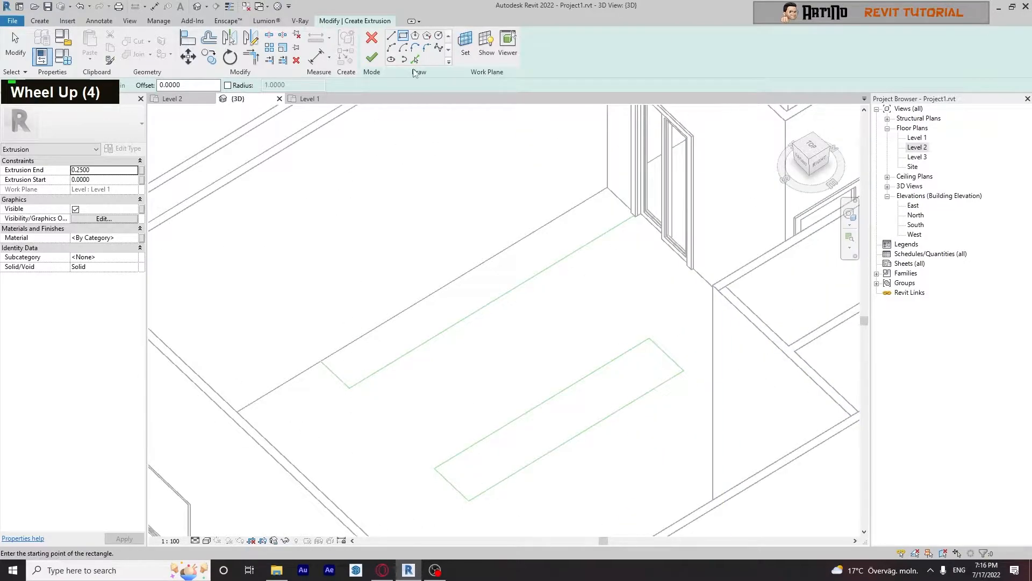
pyautogui.scroll(-3, 436, 62)
pyautogui.click(466, 45)
pyautogui.click(474, 331)
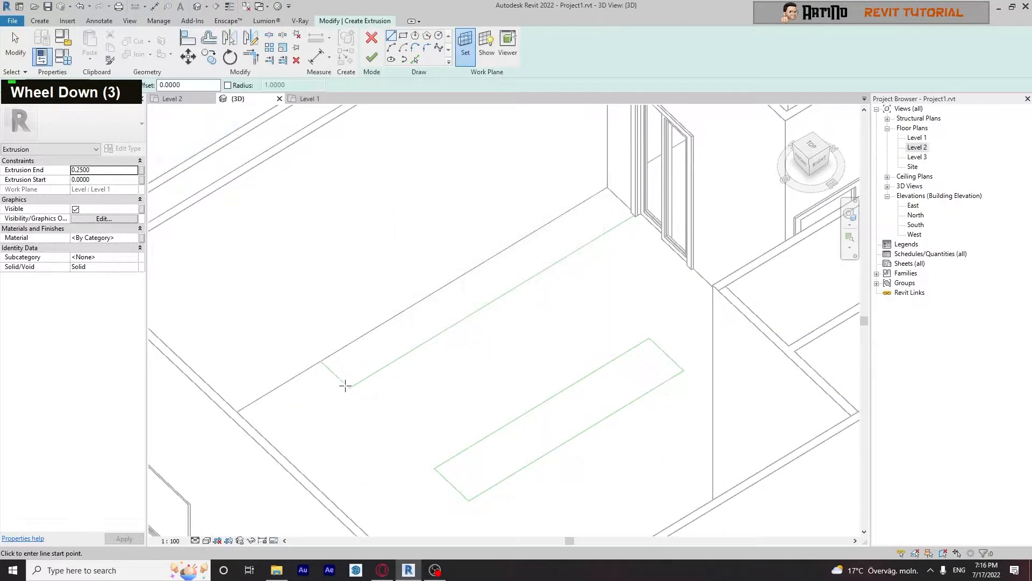
pyautogui.doubleClick(350, 389)
pyautogui.moveTo(350, 390)
pyautogui.keyDown('shift'); pyautogui.mouseDown(button='middle')
pyautogui.moveTo(482, 307)
pyautogui.moveTo(491, 267)
pyautogui.mouseUp(button='middle'); pyautogui.keyUp('shift')
pyautogui.scroll(5, 334, 386)
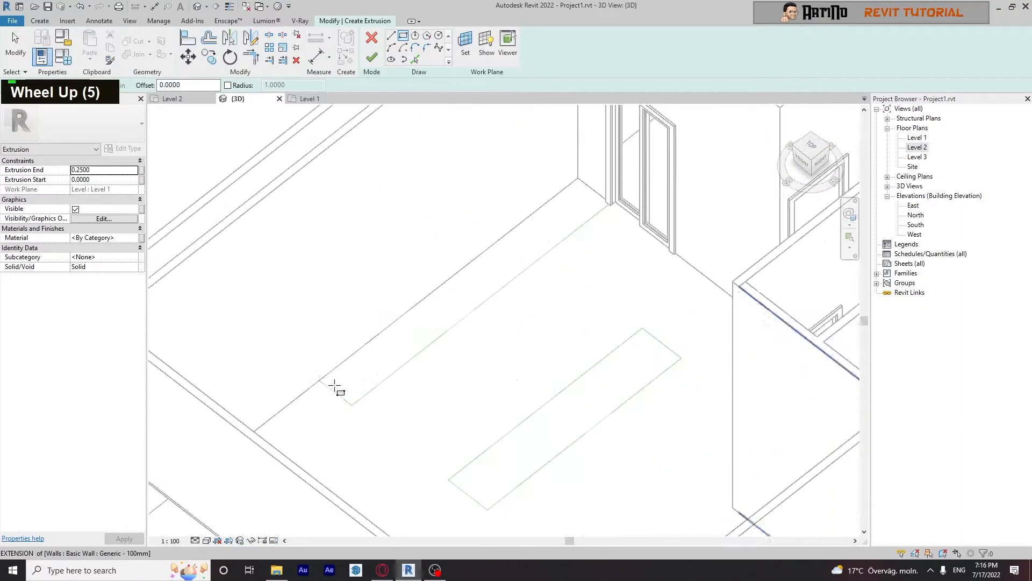
# - Set the extrusion's work plane by name to Level 2
pyautogui.click(466, 46)
pyautogui.click(496, 267)
pyautogui.doubleClick(497, 283)
pyautogui.click(474, 329)
# - Sketch a rectangle about 4.1 by 0.5 over the outline along the wall and finish the extrusion
pyautogui.click(353, 406)
pyautogui.click(403, 35)
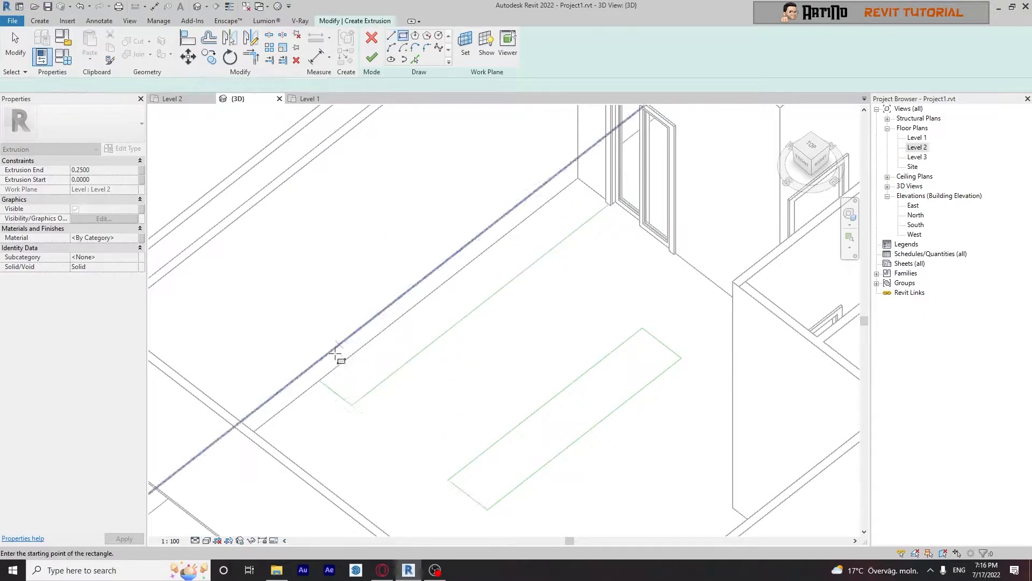
pyautogui.click(320, 381)
pyautogui.scroll(3, 583, 213)
pyautogui.press('Escape')
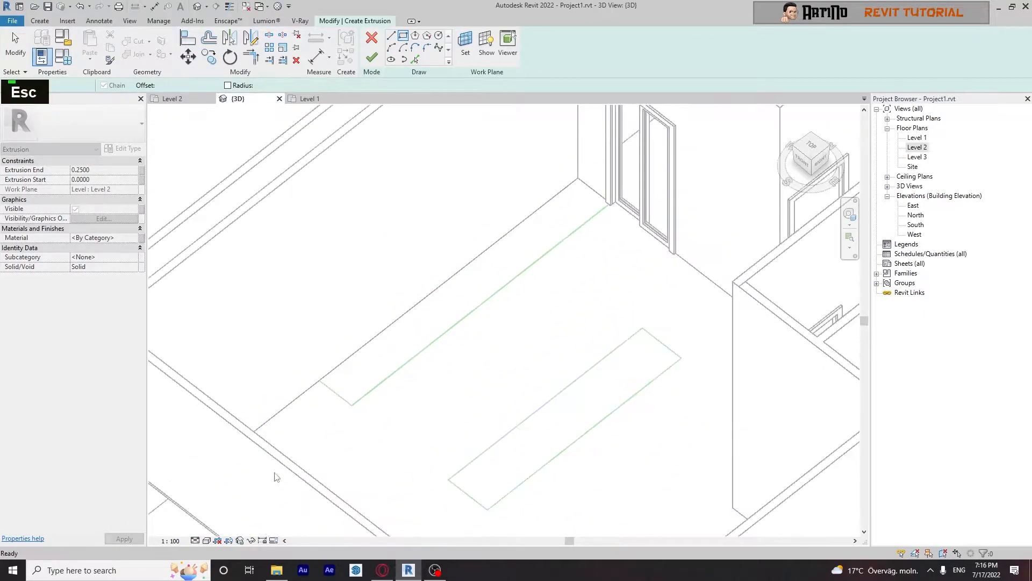
pyautogui.click(352, 405)
pyautogui.click(578, 178)
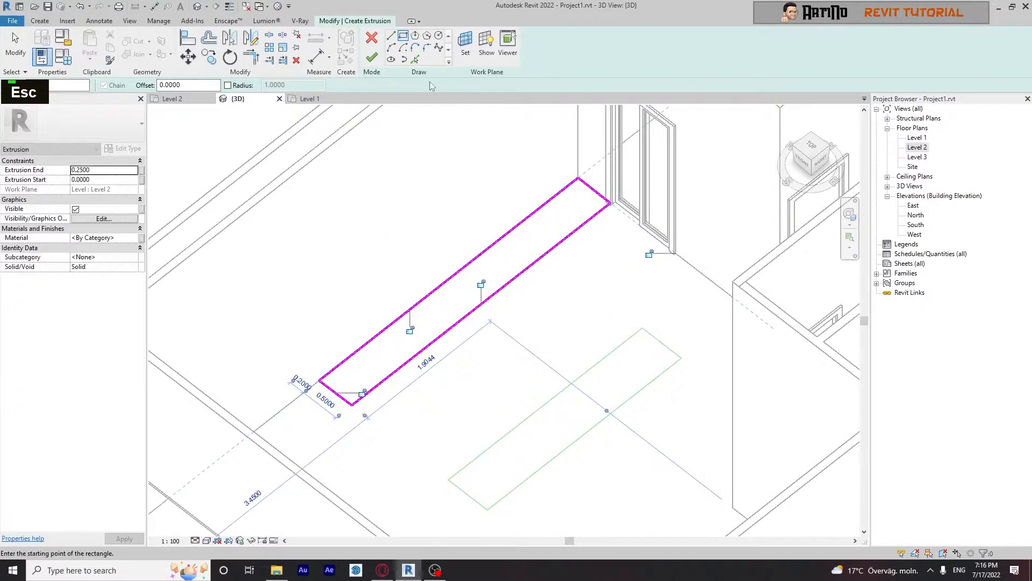
pyautogui.click(370, 60)
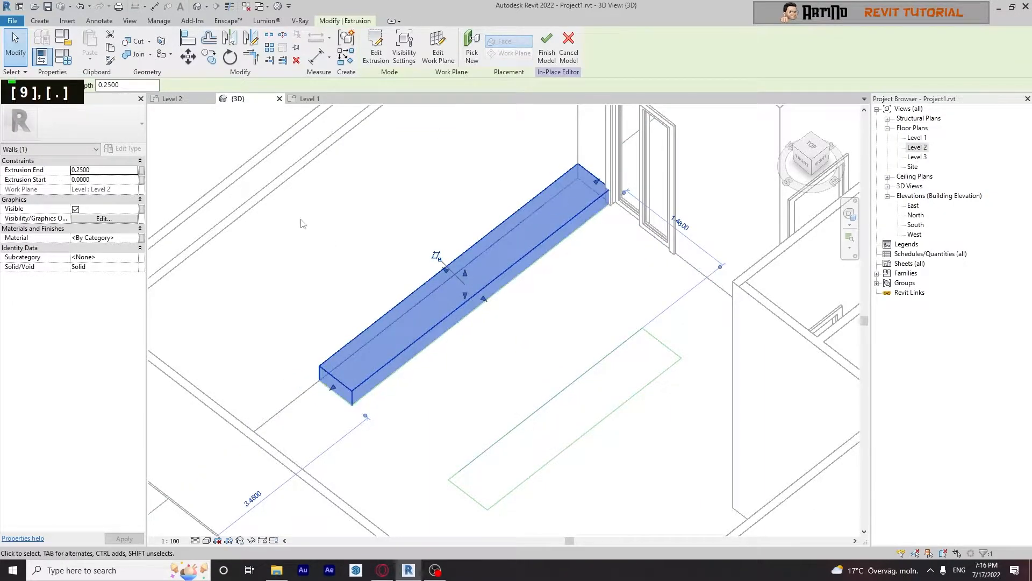
# - Set the extrusion end of the block along the wall to 0.9
pyautogui.doubleClick(114, 170)
pyautogui.write('.9')
pyautogui.press('Return')
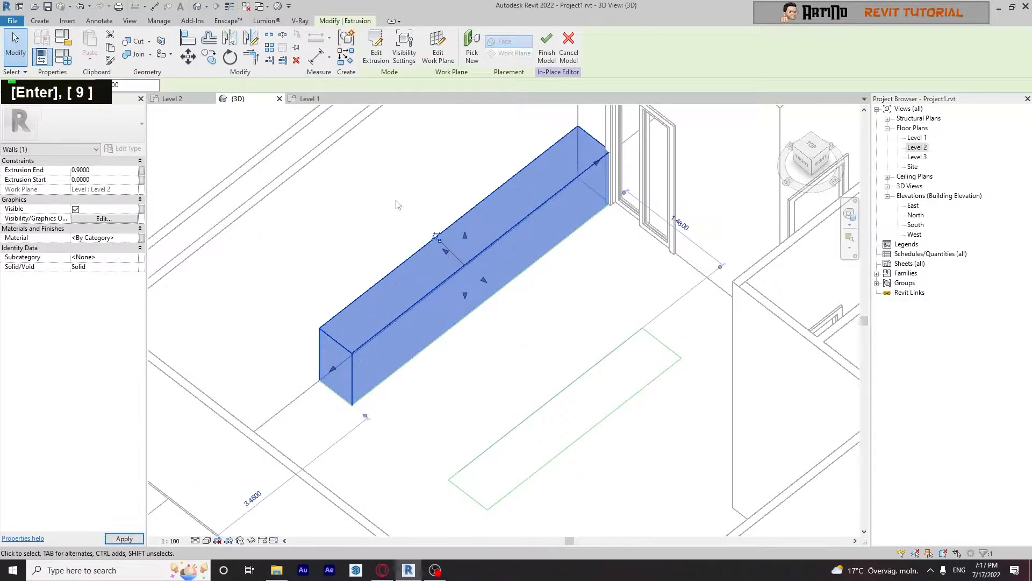
pyautogui.click(403, 204)
# - Stretch the block upward to about 3.52 and set its extrusion end to 3.9
pyautogui.scroll(-1, 401, 201)
pyautogui.scroll(-2, 440, 291)
pyautogui.keyDown('shift'); pyautogui.moveTo(461, 415); pyautogui.dragTo(464, 374, button='middle'); pyautogui.keyUp('shift')
pyautogui.click(461, 357)
pyautogui.moveTo(486, 356); pyautogui.dragTo(490, 237)
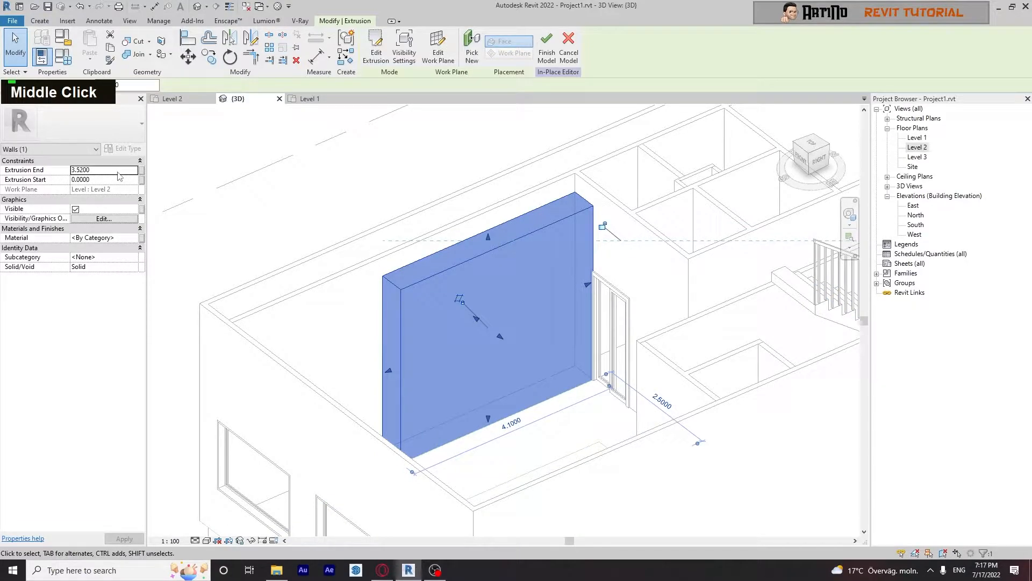
pyautogui.click(107, 169)
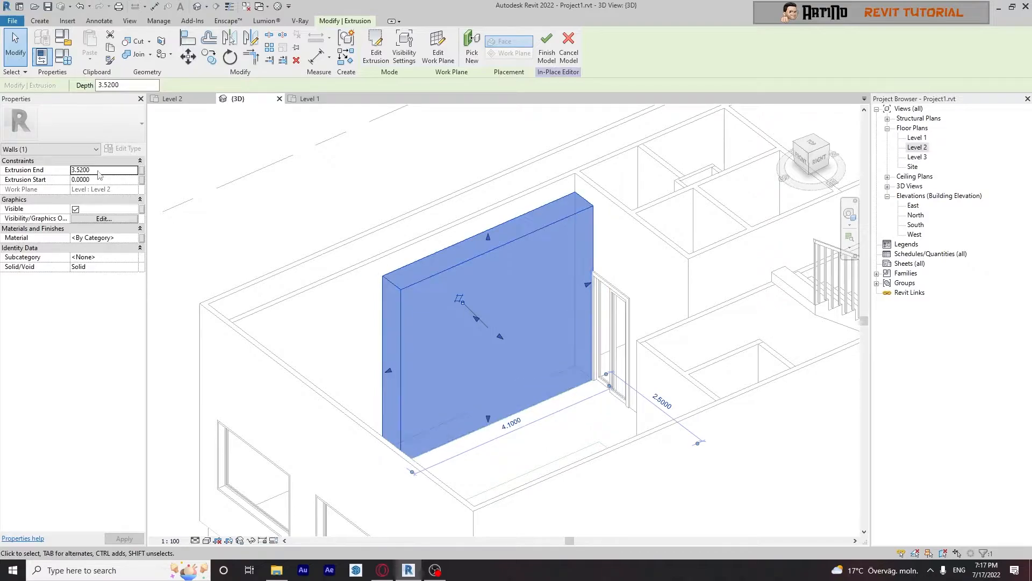
pyautogui.click(103, 170)
pyautogui.write('3.9')
pyautogui.press('Return')
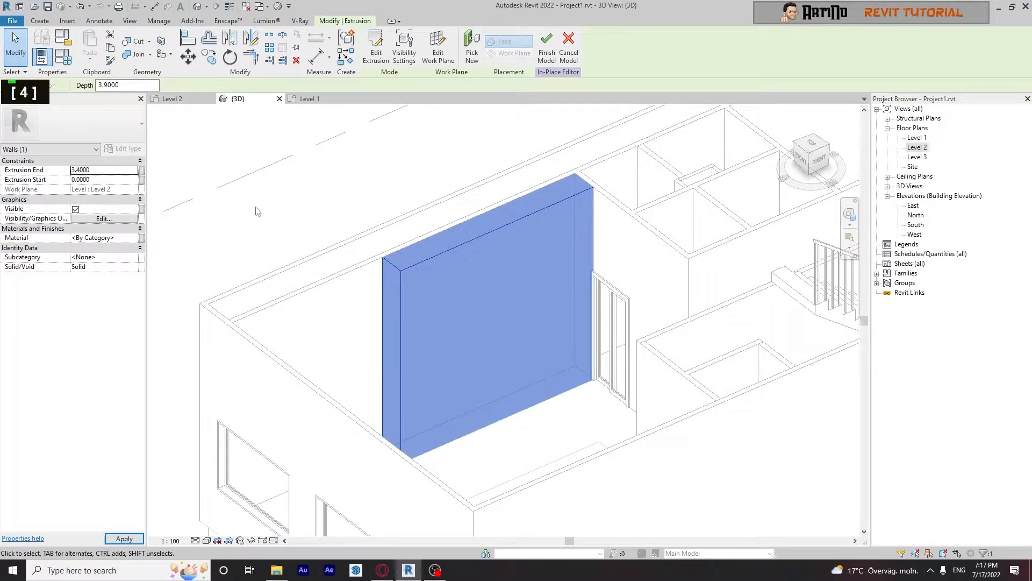
# - Set the block's extrusion end to 3.4 and deselect it
pyautogui.write('3.4')
pyautogui.press('Return')
pyautogui.click(405, 201)
# - Start a void extrusion and pick the front face of the tall block as its work plane
pyautogui.moveTo(420, 318); pyautogui.dragTo(497, 388, button='middle')
pyautogui.click(497, 388)
pyautogui.scroll(3, 497, 390)
pyautogui.click(497, 391)
pyautogui.click(212, 47)
pyautogui.click(234, 78)
pyautogui.keyDown('shift'); pyautogui.moveTo(366, 189); pyautogui.dragTo(425, 189, button='middle'); pyautogui.keyUp('shift')
pyautogui.click(465, 48)
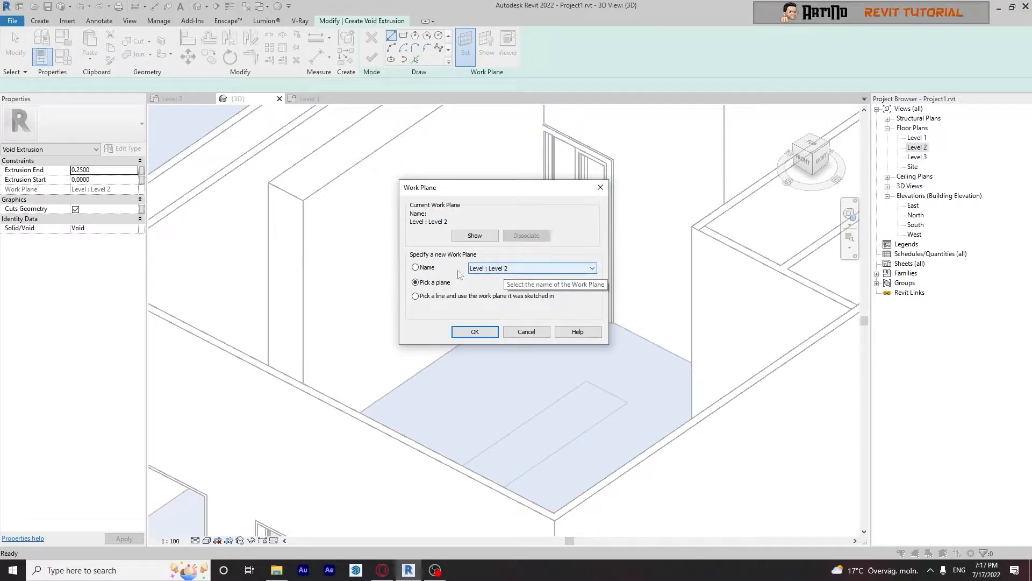
pyautogui.click(475, 331)
pyautogui.click(343, 177)
pyautogui.keyDown('shift'); pyautogui.moveTo(343, 177); pyautogui.dragTo(388, 255, button='middle'); pyautogui.keyUp('shift')
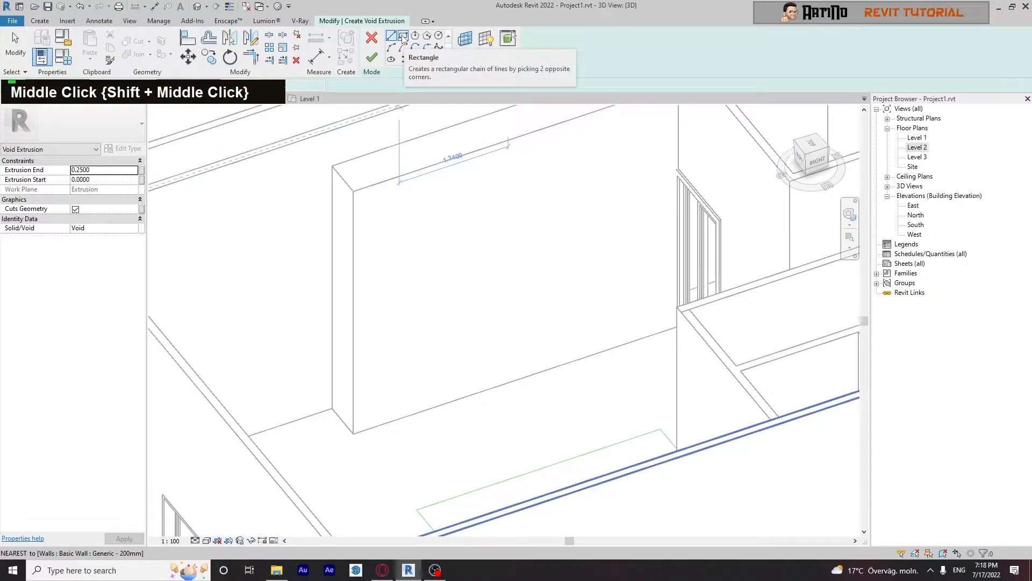
# - Sketch a line about 0.16 long from the block's lower front corner along its base, followed by a 0.1 vertical rise
pyautogui.click(403, 36)
pyautogui.moveTo(350, 323); pyautogui.dragTo(350, 318, button='middle')
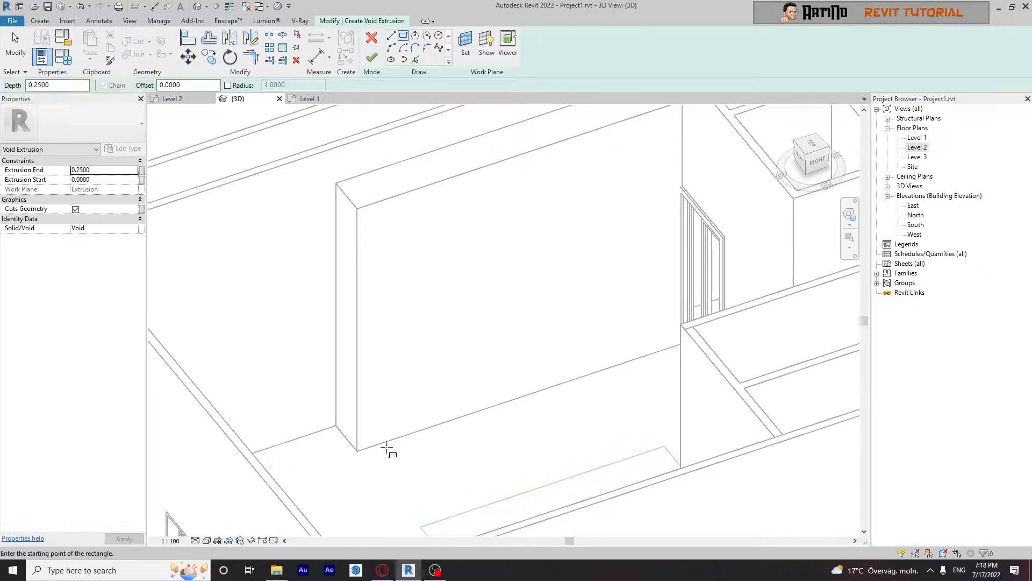
pyautogui.click(392, 36)
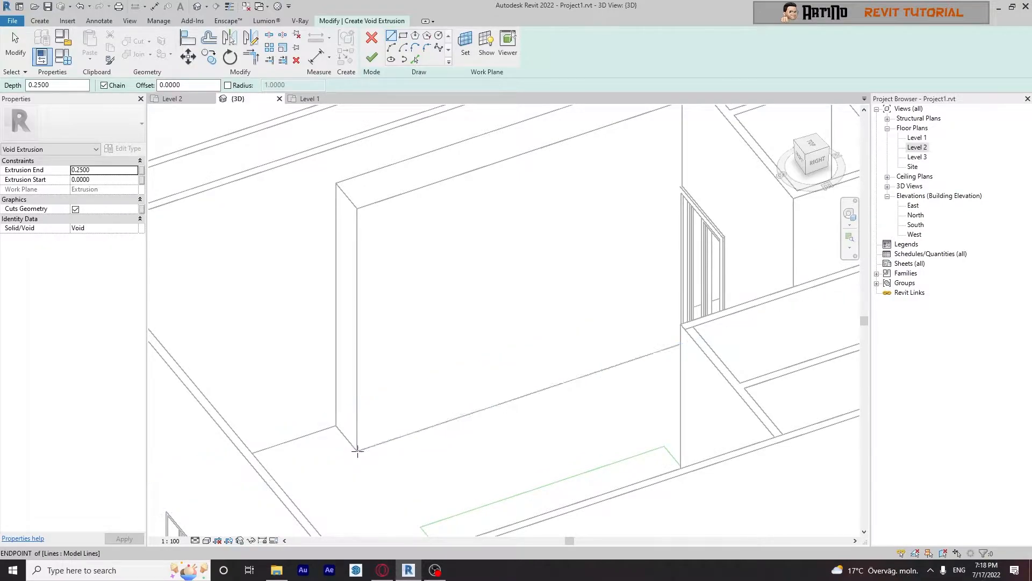
pyautogui.click(371, 445)
pyautogui.scroll(4, 371, 445)
pyautogui.click(376, 444)
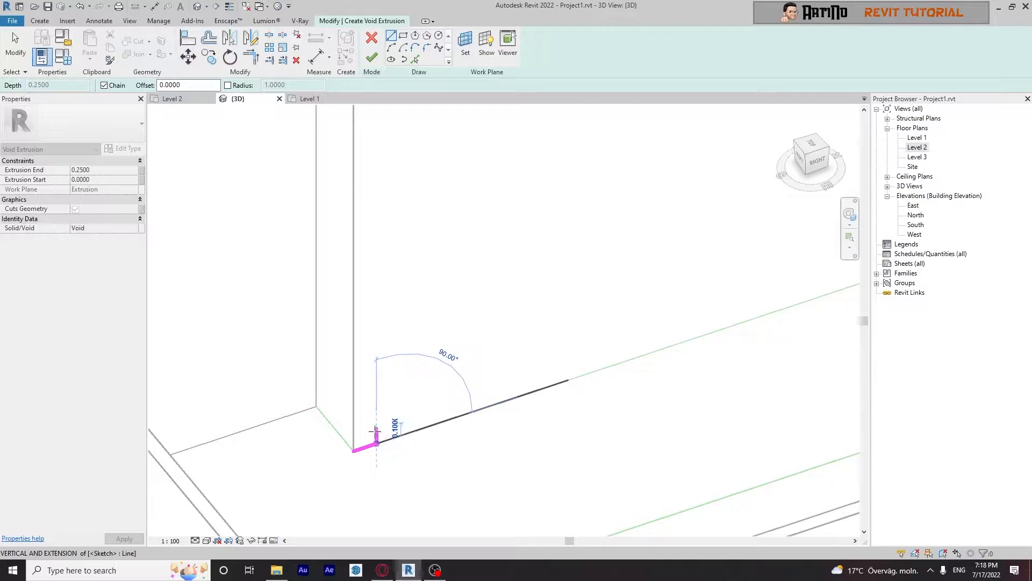
# - Continue the void profile with a horizontal line about 3.7 long above the base toward the sliding door
pyautogui.scroll(-8, 505, 338)
pyautogui.keyDown('shift'); pyautogui.moveTo(505, 338); pyautogui.dragTo(456, 394, button='middle'); pyautogui.keyUp('shift')
pyautogui.scroll(8, 431, 353)
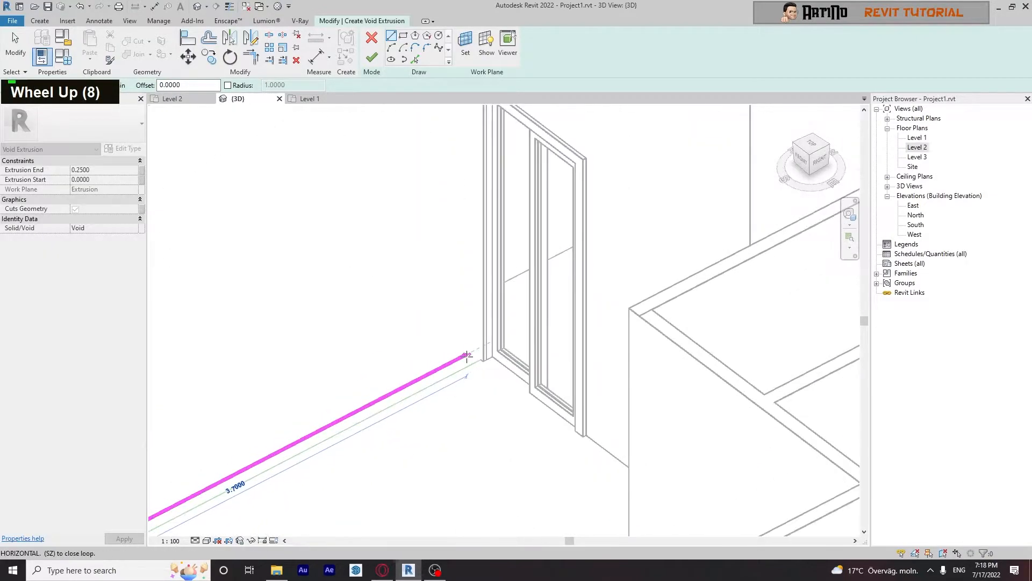
pyautogui.click(462, 356)
pyautogui.press('Escape')
pyautogui.click(484, 358)
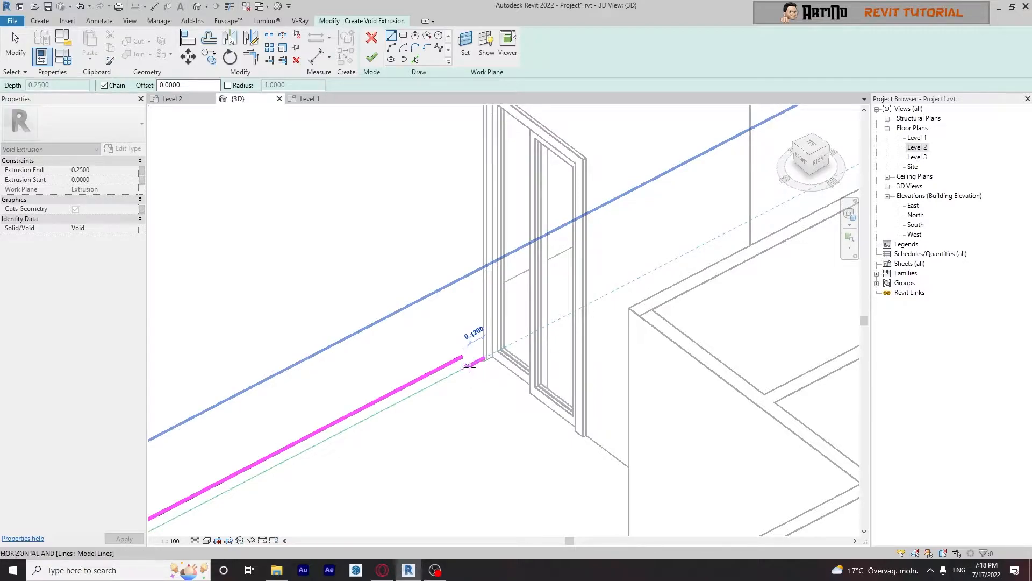
pyautogui.press('Escape')
pyautogui.scroll(-1, 445, 399)
pyautogui.moveTo(445, 401); pyautogui.dragTo(570, 291, button='middle')
pyautogui.press('Escape')
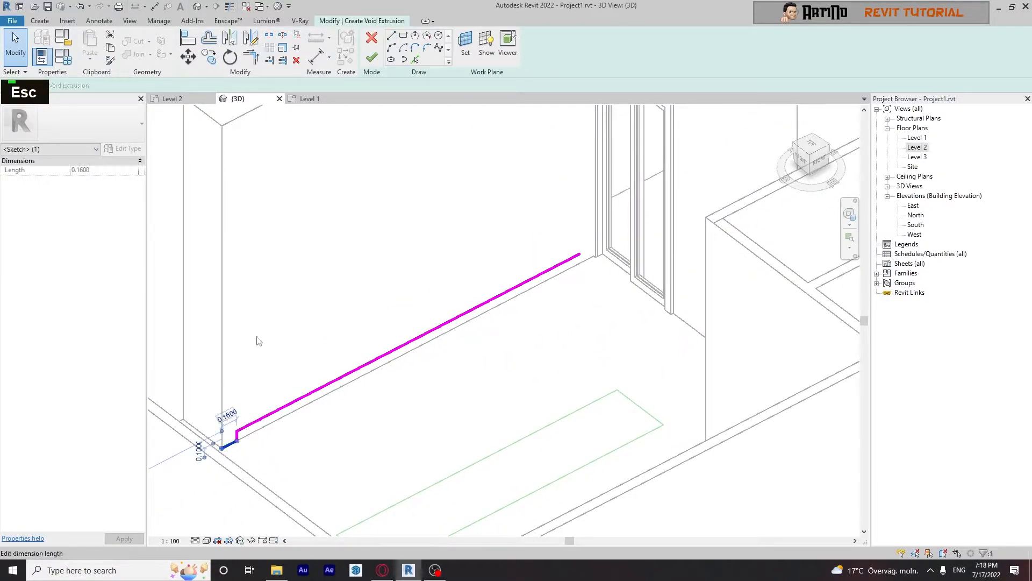
# - Try to mirror the short base line to the door-side end of the void profile
pyautogui.click(250, 38)
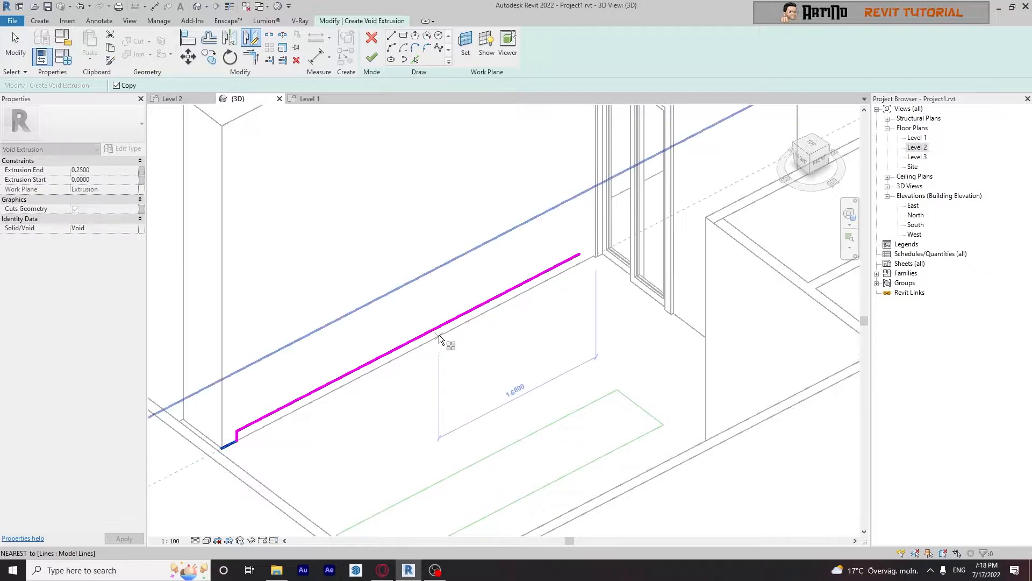
pyautogui.click(408, 350)
pyautogui.scroll(-1, 409, 252)
pyautogui.moveTo(411, 251); pyautogui.dragTo(411, 298, button='middle')
pyautogui.press('Escape')
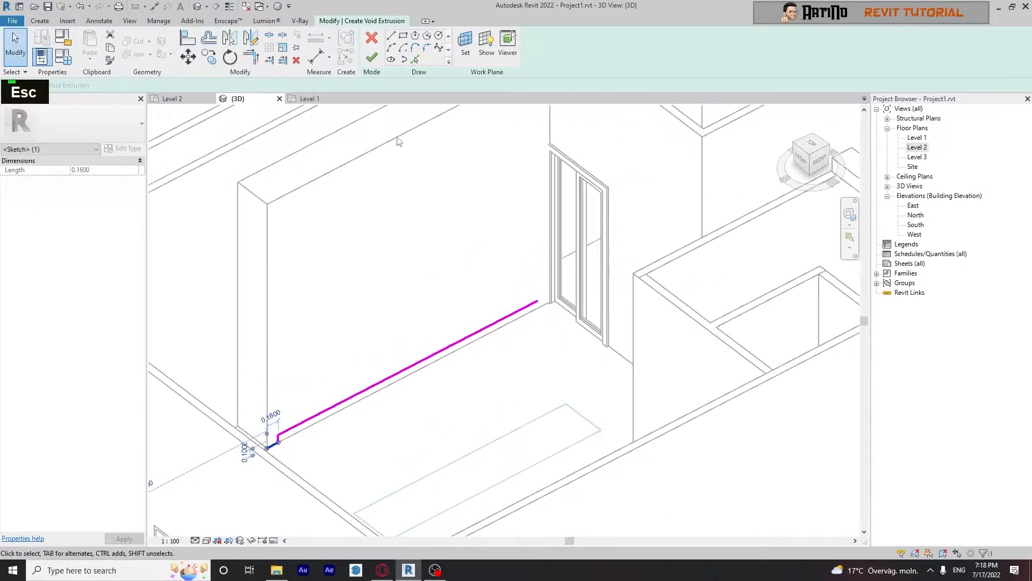
pyautogui.click(229, 38)
pyautogui.moveTo(428, 148); pyautogui.dragTo(385, 191, button='middle')
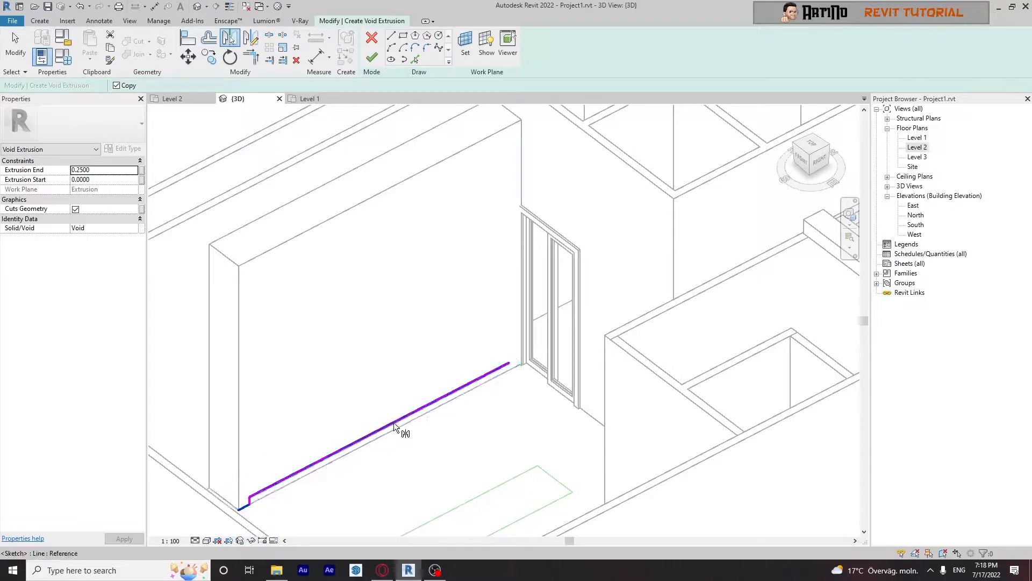
pyautogui.press('Escape')
pyautogui.press('Escape')
# - Sketch a short line from the block's door-side corner along the base, followed by a vertical line up to the long line's height
pyautogui.scroll(6, 514, 344)
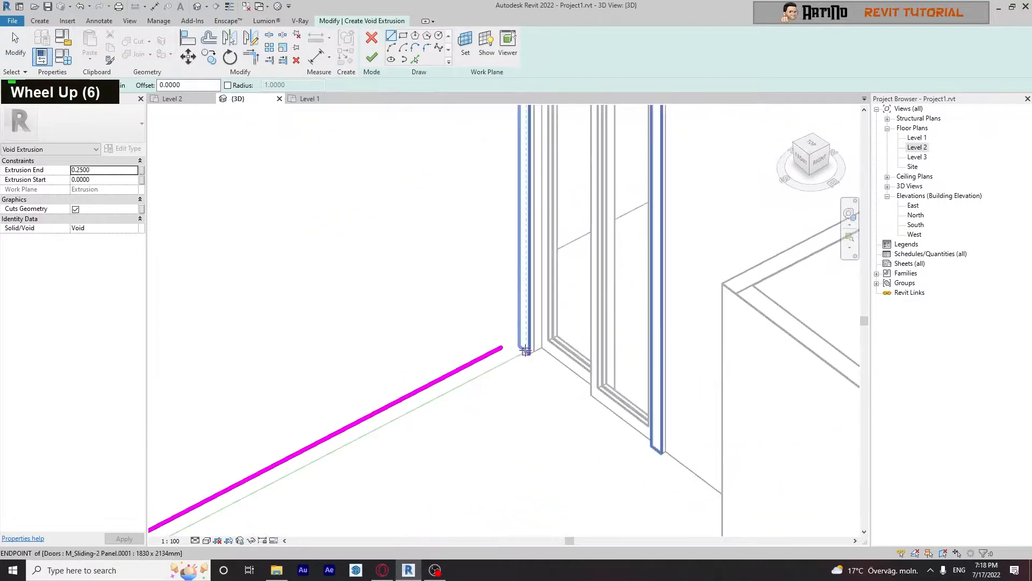
pyautogui.click(530, 349)
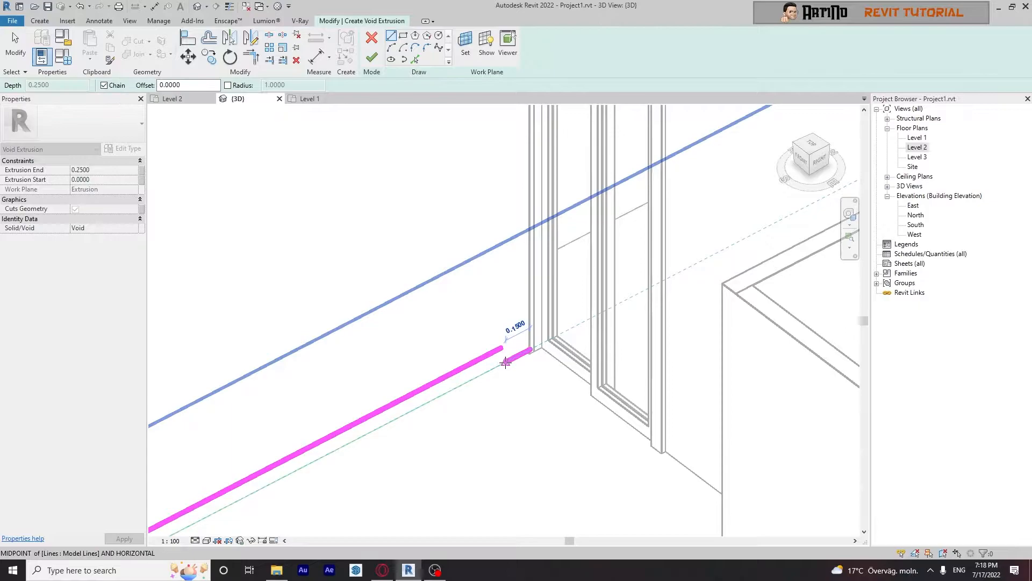
pyautogui.write('1')
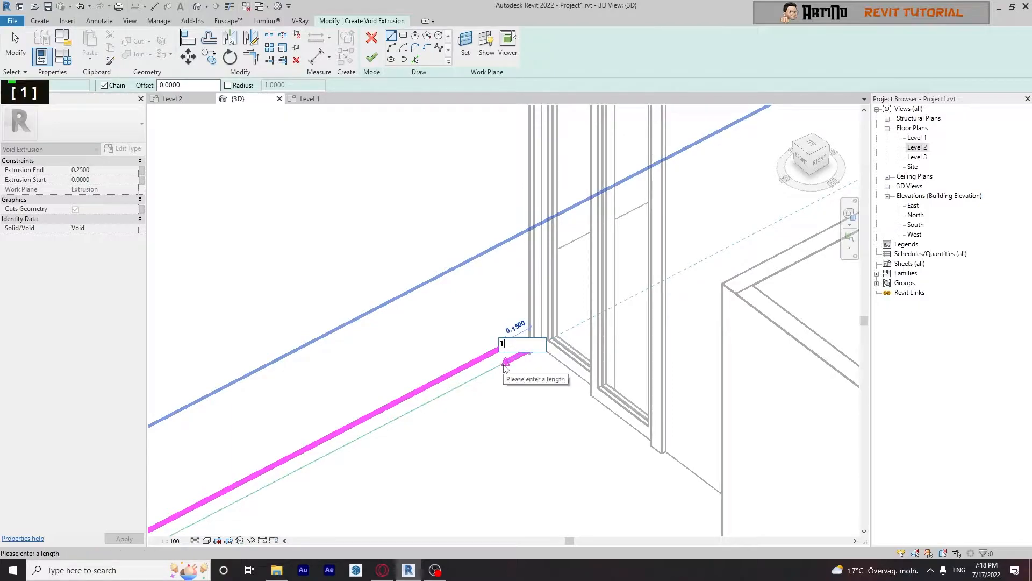
pyautogui.press('Return')
pyautogui.scroll(4, 504, 336)
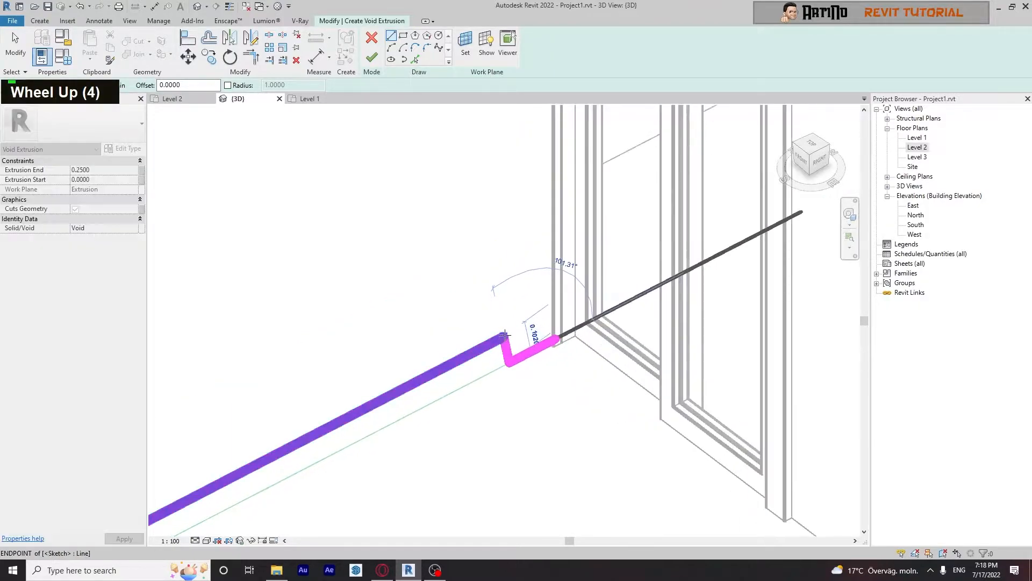
# - Trim the long upper line and the door-side vertical line to meet in a corner
pyautogui.doubleClick(250, 57)
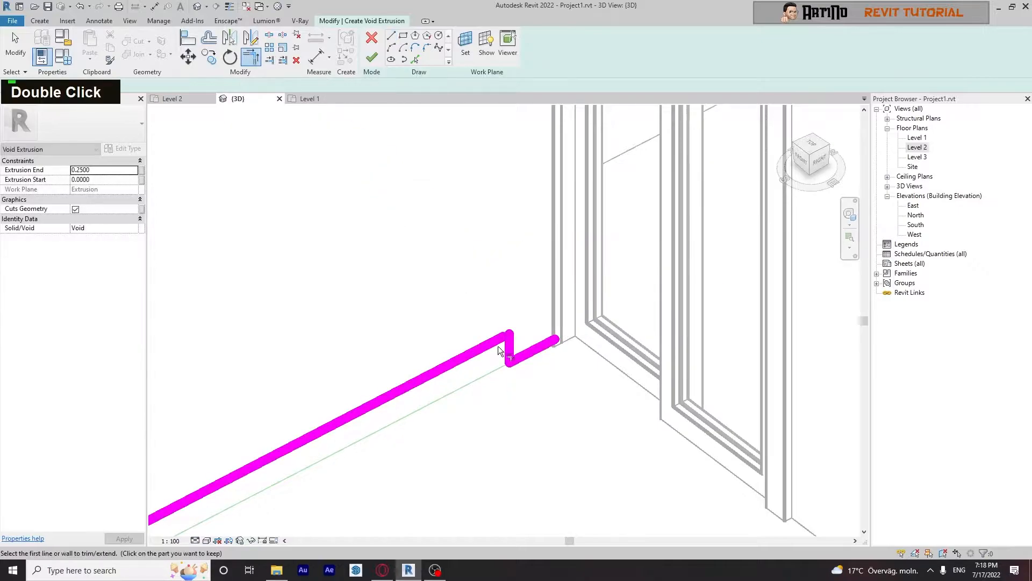
pyautogui.doubleClick(499, 350)
pyautogui.scroll(-3, 499, 246)
pyautogui.press('Escape')
pyautogui.press('Escape')
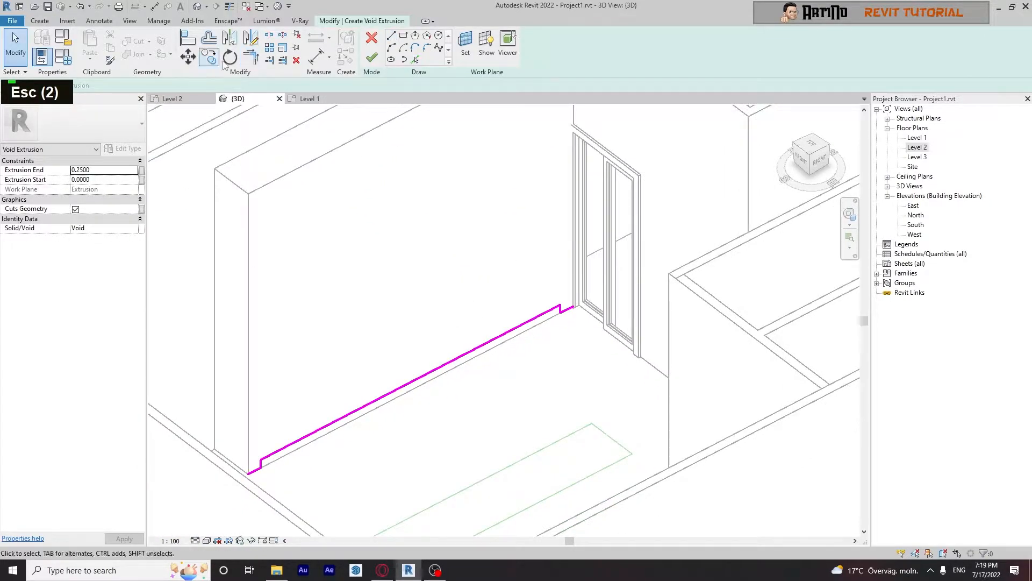
# - Trim and extend the base line between the two vertical lines to close the void profile's lower edge
pyautogui.click(250, 56)
pyautogui.scroll(6, 291, 451)
pyautogui.click(208, 493)
pyautogui.scroll(-2, 537, 398)
pyautogui.moveTo(570, 382); pyautogui.dragTo(344, 438, button='middle')
pyautogui.click(607, 241)
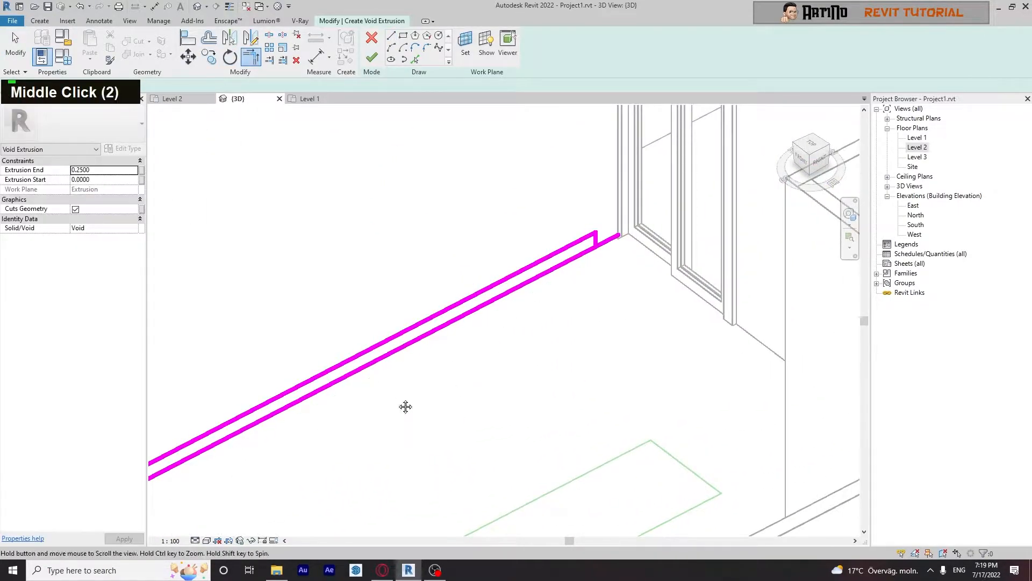
pyautogui.moveTo(405, 407); pyautogui.dragTo(672, 236, button='middle')
pyautogui.scroll(-1, 389, 334)
pyautogui.click(379, 327)
pyautogui.click(361, 330)
pyautogui.moveTo(748, 253); pyautogui.dragTo(303, 478, button='middle')
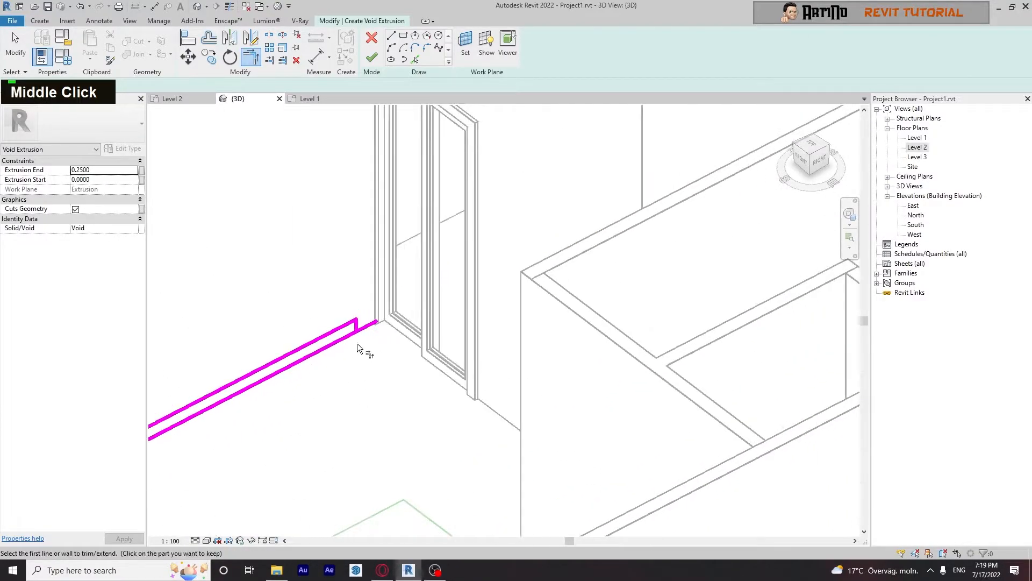
# - Delete the leftover base line segment between the void profile and the sliding door
pyautogui.press('Escape')
pyautogui.press('Escape')
pyautogui.moveTo(364, 295); pyautogui.dragTo(532, 243, button='middle')
pyautogui.click(526, 270)
pyautogui.press('Delete')
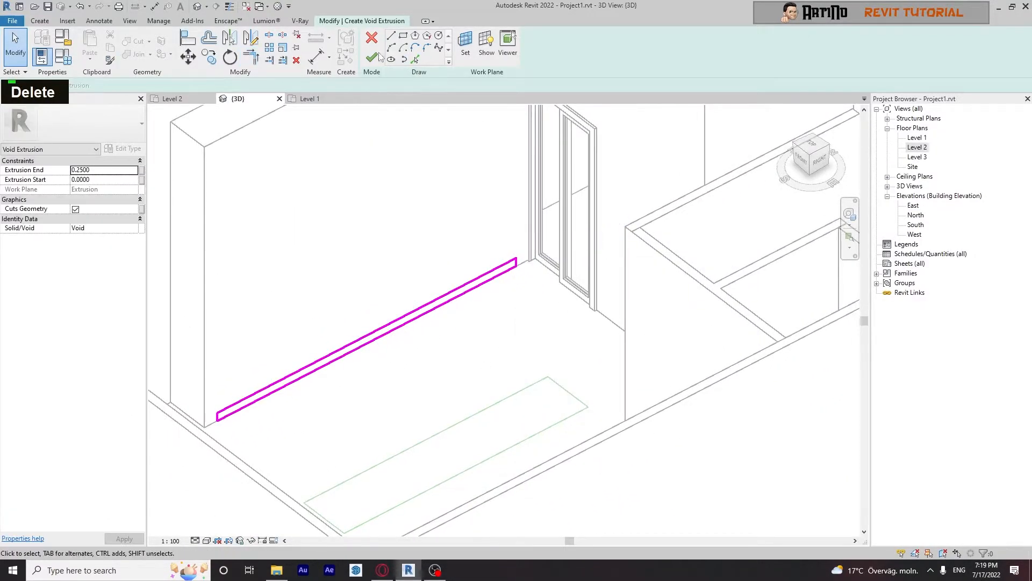
# - Finish the base void's sketch and set its extrusion end to 0.05
pyautogui.click(372, 58)
pyautogui.moveTo(254, 316)
pyautogui.keyDown('shift'); pyautogui.mouseDown(button='middle')
pyautogui.moveTo(274, 299)
pyautogui.moveTo(258, 323)
pyautogui.mouseUp(button='middle'); pyautogui.keyUp('shift')
pyautogui.click(112, 169)
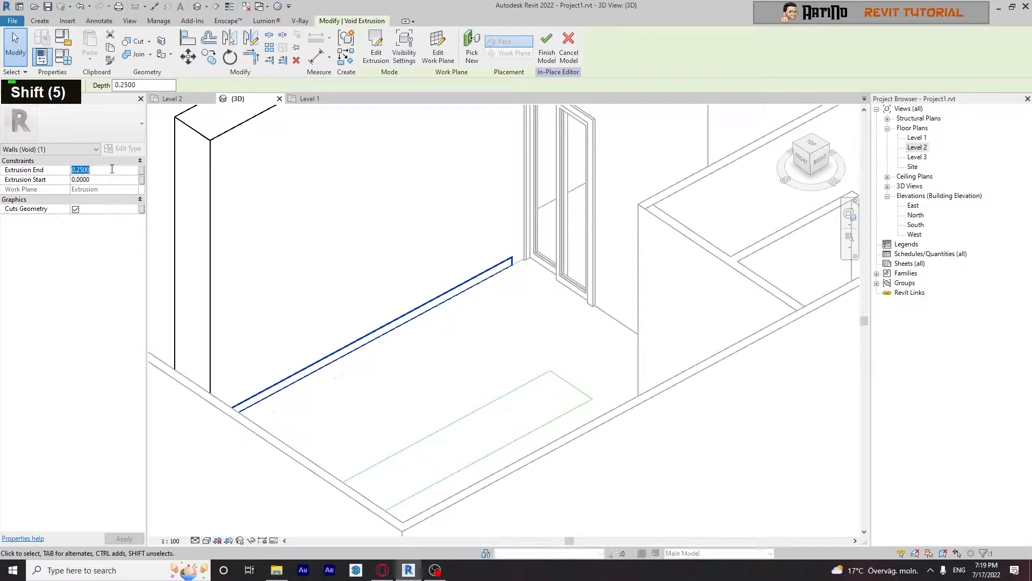
pyautogui.write('.05')
pyautogui.click(433, 390)
pyautogui.keyDown('shift'); pyautogui.moveTo(442, 389); pyautogui.dragTo(404, 372, button='middle'); pyautogui.keyUp('shift')
pyautogui.moveTo(404, 372); pyautogui.dragTo(451, 435, button='middle')
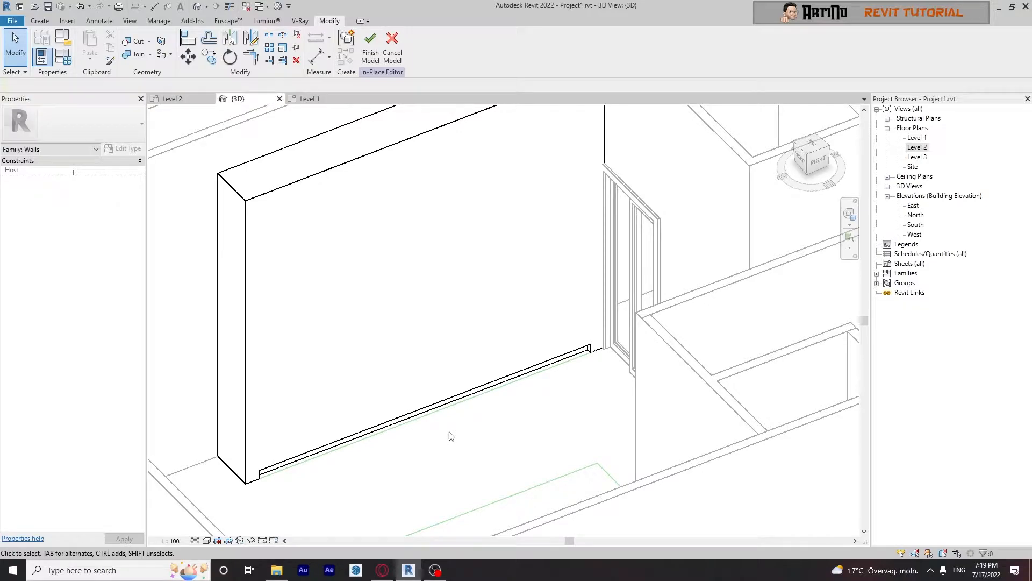
pyautogui.middleClick(456, 484)
pyautogui.keyDown('shift'); pyautogui.moveTo(457, 484); pyautogui.dragTo(484, 439, button='middle'); pyautogui.keyUp('shift')
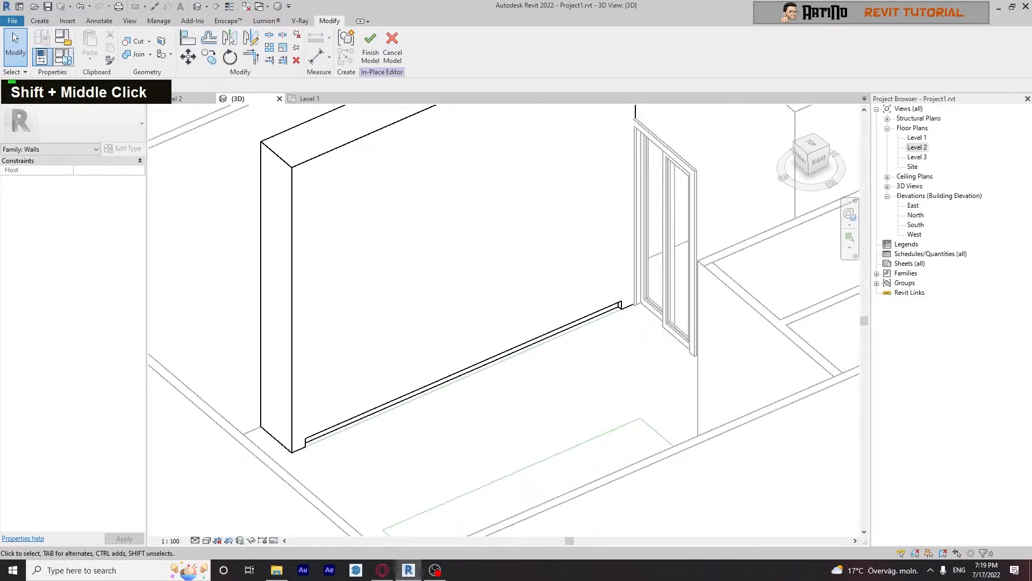
# - Start another void extrusion and sketch a vertical line about 2.8 m tall from the middle of the base recess's upper edge
pyautogui.click(40, 20)
pyautogui.click(235, 46)
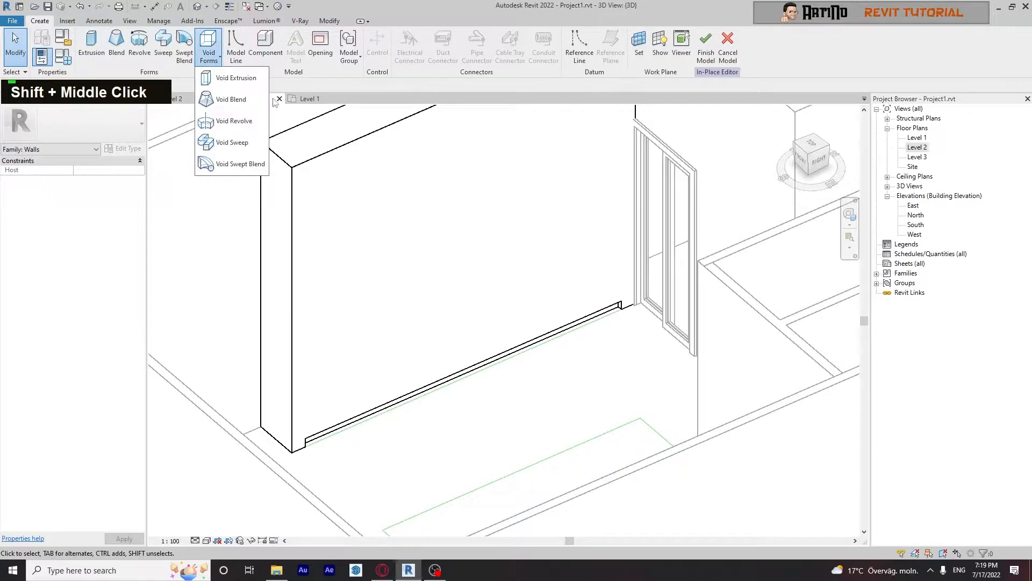
pyautogui.click(231, 80)
pyautogui.moveTo(443, 290); pyautogui.dragTo(415, 395, button='middle')
pyautogui.click(434, 480)
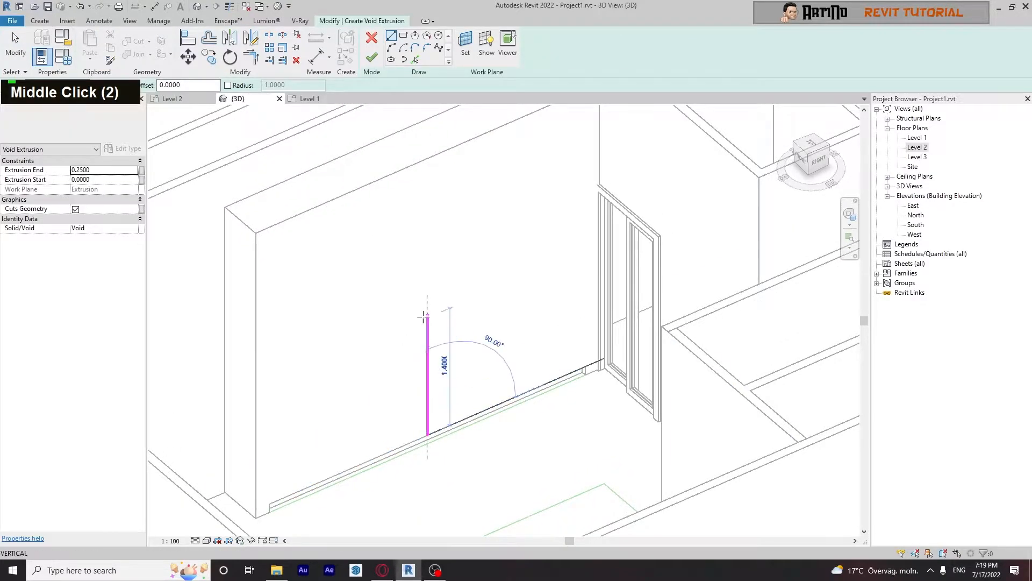
pyautogui.click(434, 246)
pyautogui.press('Escape')
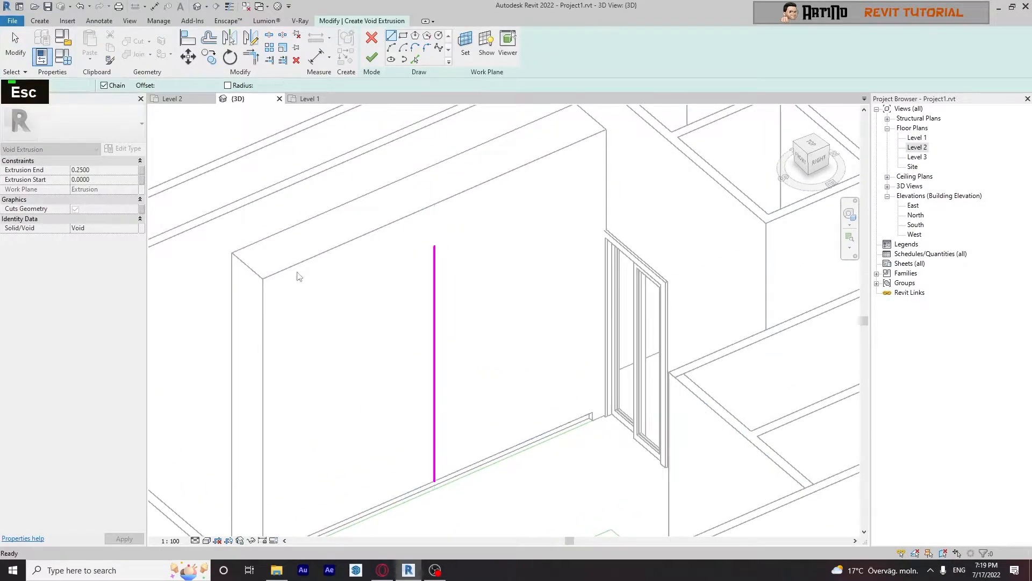
# - Sketch a line across the block's full face at the vertical line's upper end, and delete the short helper line at the corner
pyautogui.click(262, 278)
pyautogui.click(262, 320)
pyautogui.click(606, 172)
pyautogui.press('Escape')
pyautogui.press('Escape')
pyautogui.press('Escape')
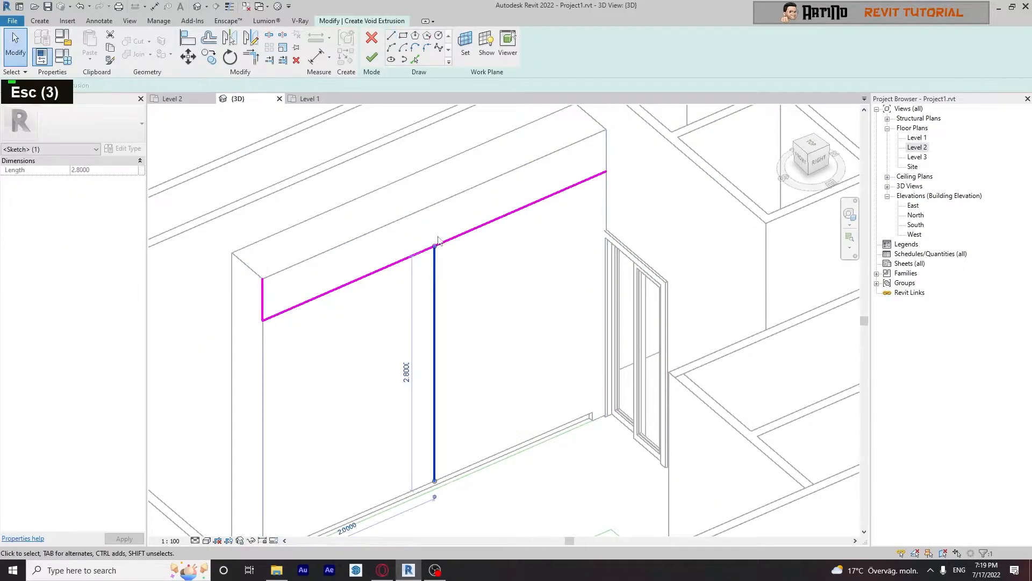
pyautogui.press('Escape')
pyautogui.click(266, 298)
pyautogui.press('Delete')
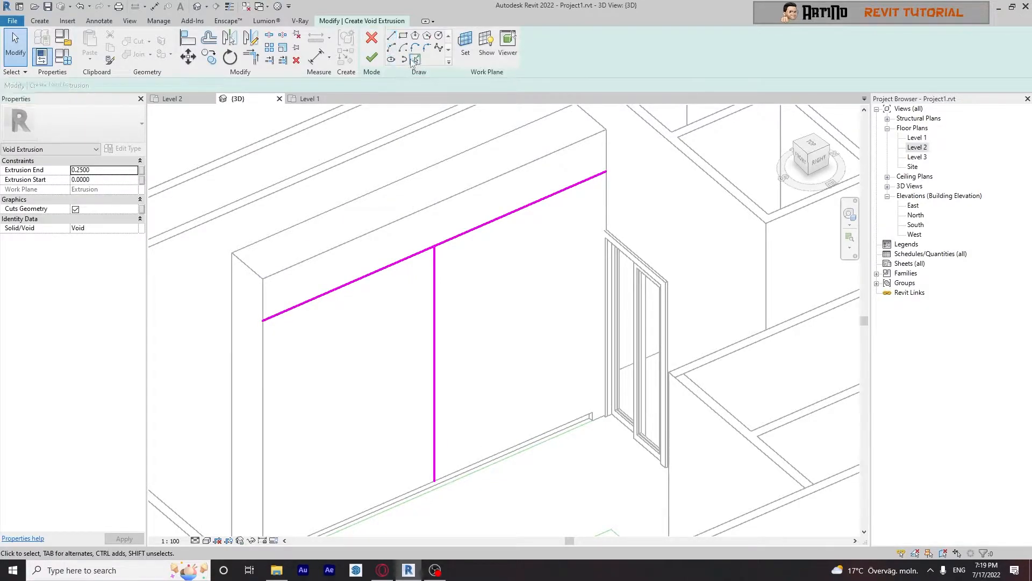
# - Offset the central vertical line by 0.3 to each side using Pick Lines
pyautogui.click(414, 59)
pyautogui.doubleClick(168, 84)
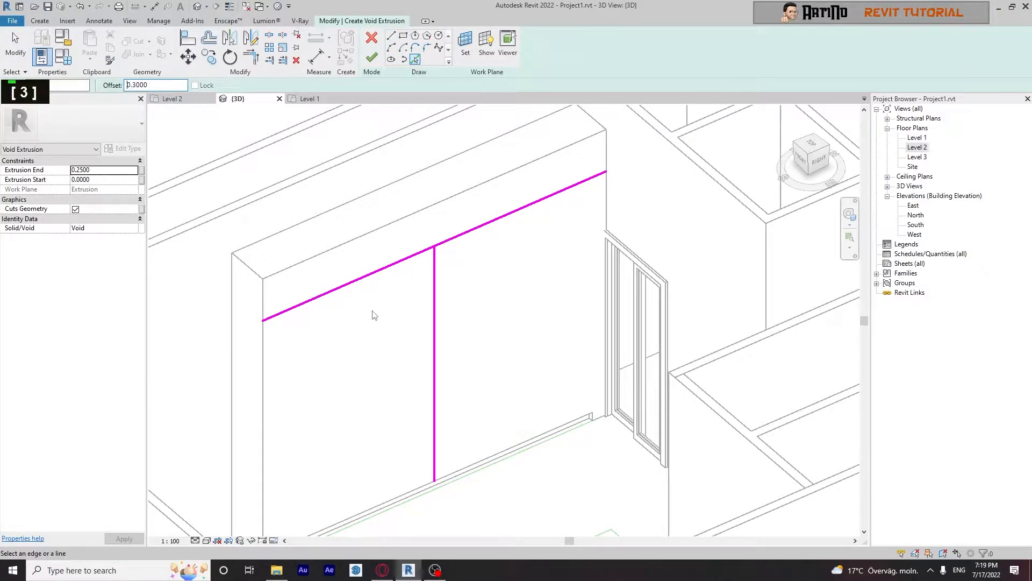
pyautogui.click(432, 297)
pyautogui.moveTo(446, 402); pyautogui.dragTo(452, 396, button='middle')
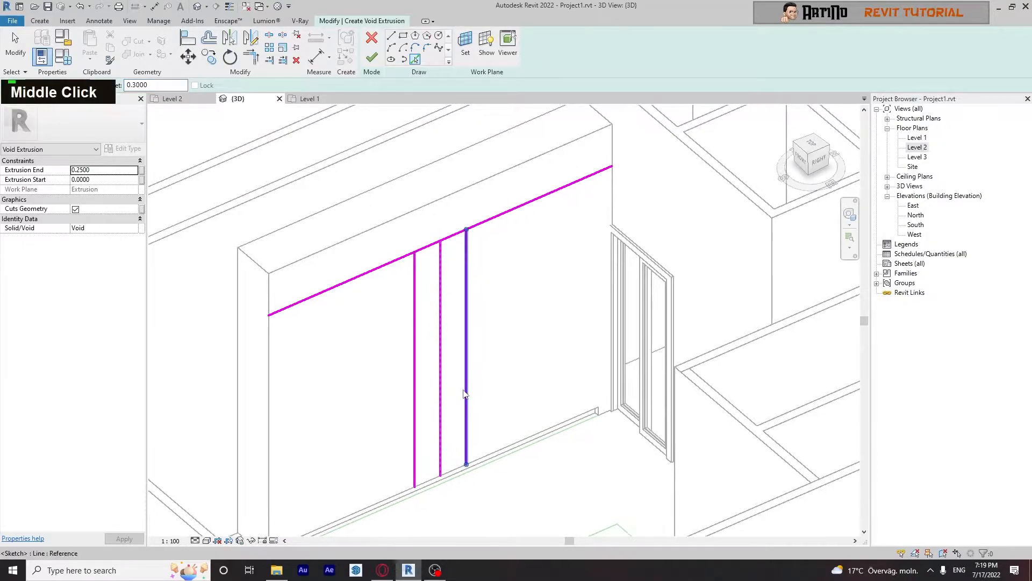
pyautogui.scroll(-1, 371, 280)
pyautogui.moveTo(371, 280); pyautogui.dragTo(391, 238, button='middle')
pyautogui.press('Escape')
pyautogui.press('Escape')
# - Sketch a vertical line from the recess's outer end up to the long line, and a base line about 1.54 m long to the nearer offset line
pyautogui.click(391, 35)
pyautogui.scroll(1, 312, 436)
pyautogui.click(313, 470)
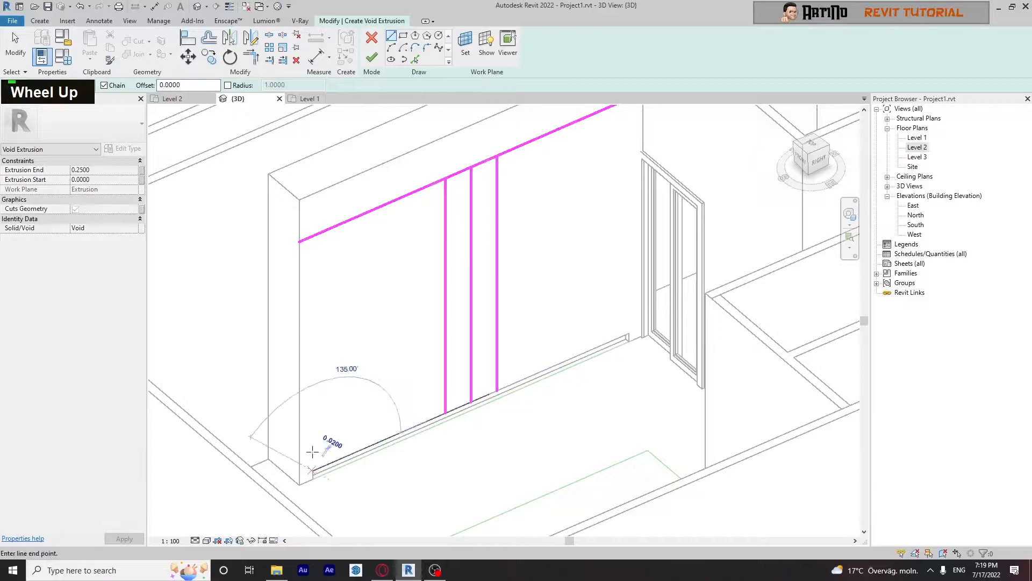
pyautogui.click(314, 240)
pyautogui.press('Escape')
pyautogui.click(313, 471)
pyautogui.click(445, 414)
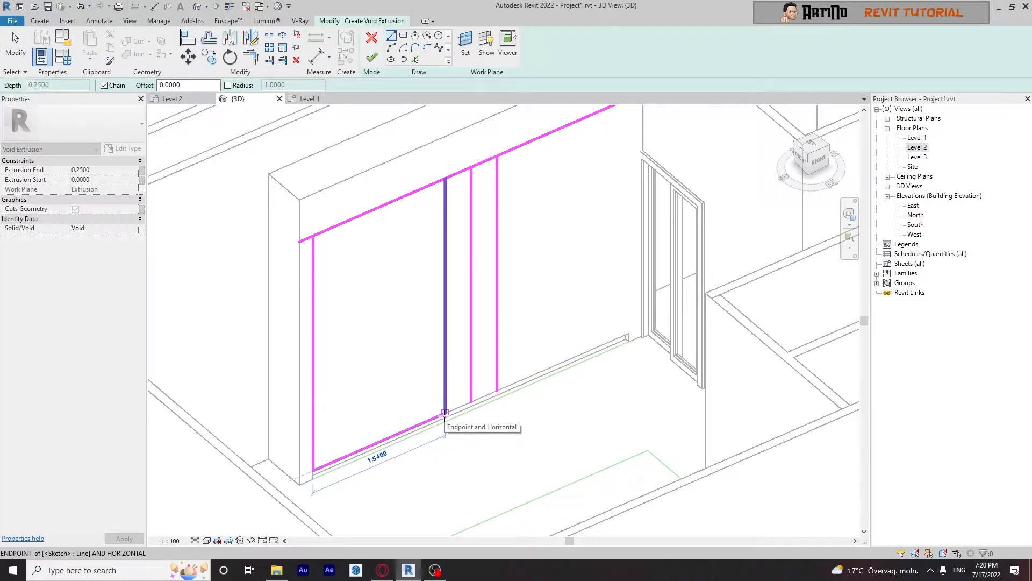
pyautogui.click(445, 414)
# - Sketch the matching base line and outer vertical line for the door-side rectangle
pyautogui.moveTo(502, 301)
pyautogui.mouseDown(button='middle')
pyautogui.moveTo(376, 319)
pyautogui.moveTo(409, 321)
pyautogui.mouseUp(button='middle')
pyautogui.click(535, 355)
pyautogui.click(536, 120)
pyautogui.press('Escape')
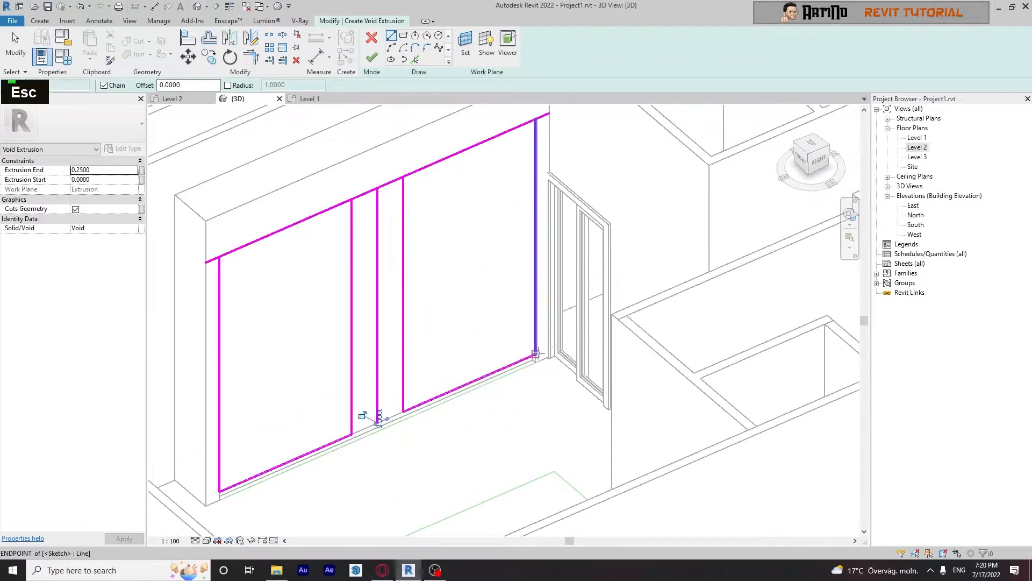
pyautogui.press('Escape')
pyautogui.press('Escape')
# - Delete the central line and trim the upper line against the verticals to form two separate closed rectangles
pyautogui.click(378, 301)
pyautogui.press('Delete')
pyautogui.click(269, 35)
pyautogui.click(248, 56)
pyautogui.click(332, 208)
pyautogui.click(353, 216)
pyautogui.click(403, 200)
pyautogui.click(419, 171)
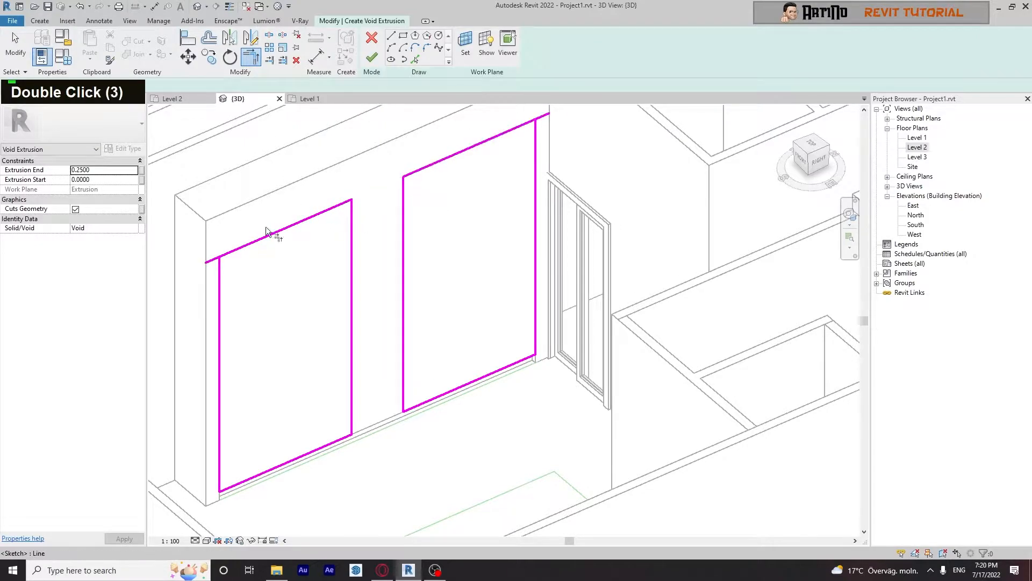
pyautogui.moveTo(505, 164); pyautogui.dragTo(455, 280, button='middle')
pyautogui.press('Escape')
pyautogui.scroll(-2, 436, 350)
# - Set the door-side rectangle's lower edge 0.9 above the base recess
pyautogui.moveTo(436, 350)
pyautogui.keyDown('shift'); pyautogui.mouseDown(button='middle')
pyautogui.moveTo(387, 295)
pyautogui.moveTo(371, 254)
pyautogui.moveTo(437, 323)
pyautogui.moveTo(433, 194)
pyautogui.mouseUp(button='middle'); pyautogui.keyUp('shift')
pyautogui.click(495, 365)
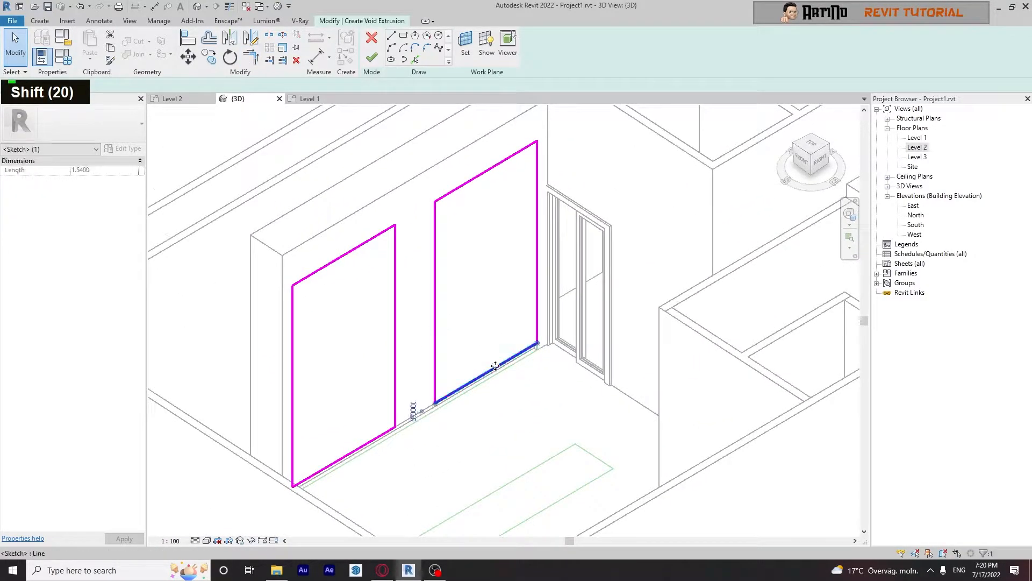
pyautogui.scroll(2, 494, 365)
pyautogui.click(396, 408)
pyautogui.write('0.9')
pyautogui.press('Return')
# - Set the distance from the base recess to the door-side rectangle's lower edge to 0.8
pyautogui.keyDown('shift'); pyautogui.moveTo(507, 380); pyautogui.dragTo(527, 244, button='middle'); pyautogui.keyUp('shift')
pyautogui.click(527, 244)
pyautogui.click(484, 312)
pyautogui.write('.8')
pyautogui.press('Return')
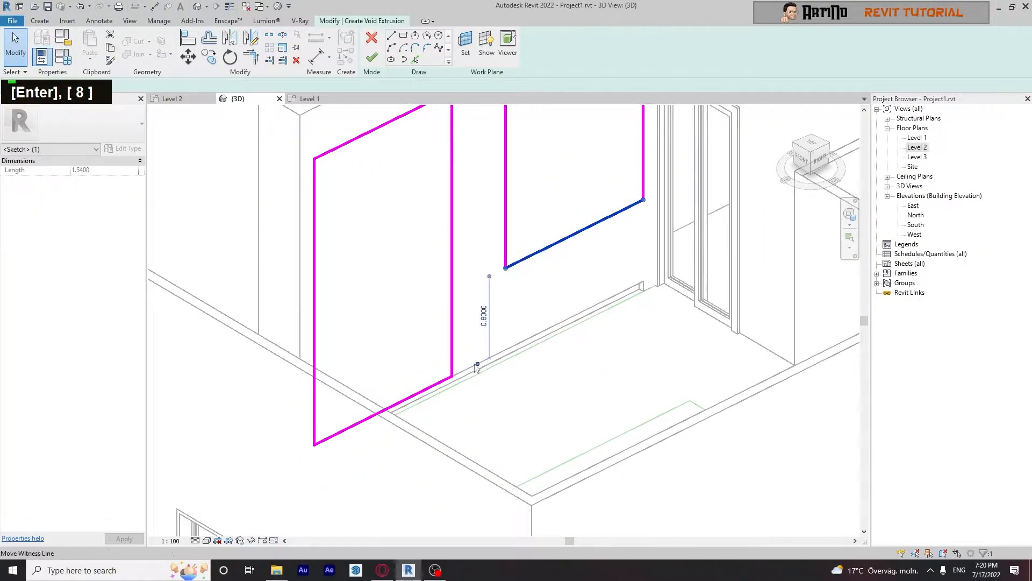
pyautogui.click(489, 306)
pyautogui.moveTo(433, 389); pyautogui.dragTo(484, 407, button='middle')
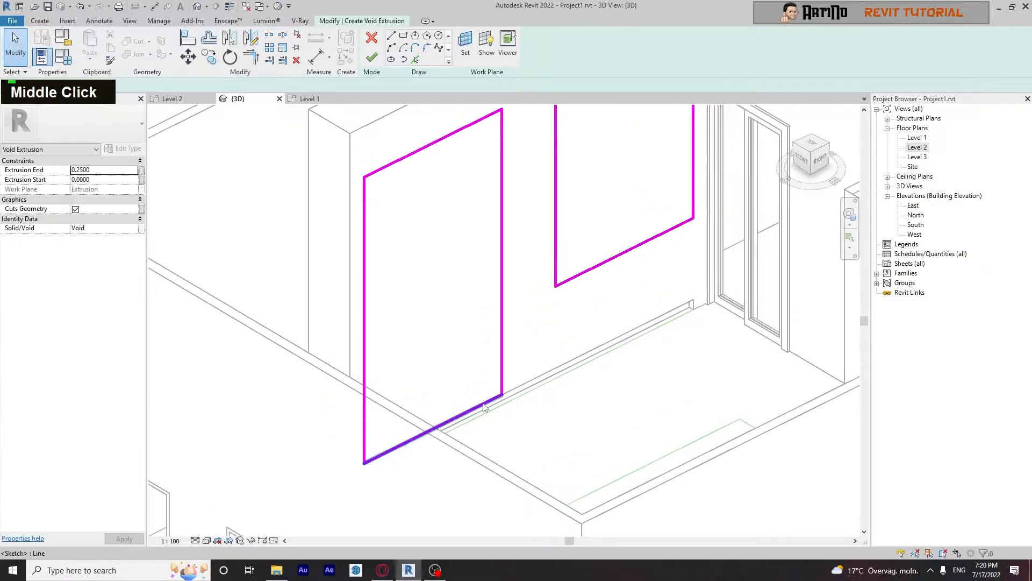
# - Raise the other rectangle's lower edge to the same height and finish the void sketch
pyautogui.click(438, 422)
pyautogui.moveTo(413, 238); pyautogui.dragTo(434, 279, button='middle')
pyautogui.press('Escape')
pyautogui.click(372, 58)
# - Deepen the two niche voids to the block's full depth and finish the in-place model
pyautogui.moveTo(549, 334)
pyautogui.keyDown('shift'); pyautogui.mouseDown(button='middle')
pyautogui.moveTo(527, 339)
pyautogui.moveTo(540, 343)
pyautogui.mouseUp(button='middle'); pyautogui.keyUp('shift')
pyautogui.click(536, 255)
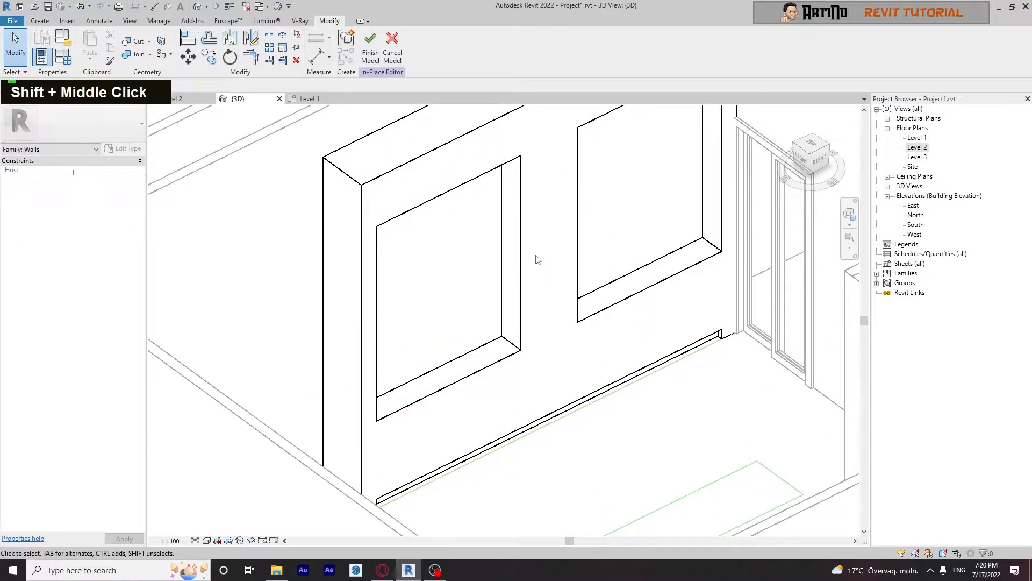
pyautogui.click(511, 213)
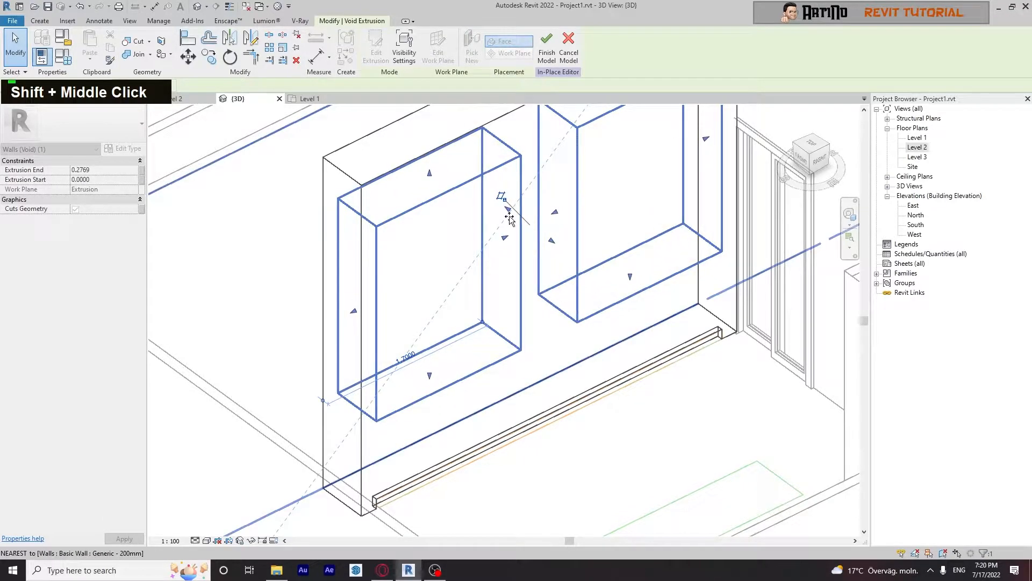
pyautogui.moveTo(511, 218); pyautogui.dragTo(532, 231)
pyautogui.click(269, 291)
pyautogui.scroll(-3, 267, 292)
pyautogui.keyDown('shift'); pyautogui.moveTo(463, 405); pyautogui.dragTo(441, 406, button='middle'); pyautogui.keyUp('shift')
pyautogui.scroll(3, 438, 276)
pyautogui.scroll(-4, 437, 276)
pyautogui.moveTo(463, 317); pyautogui.dragTo(473, 377, button='middle')
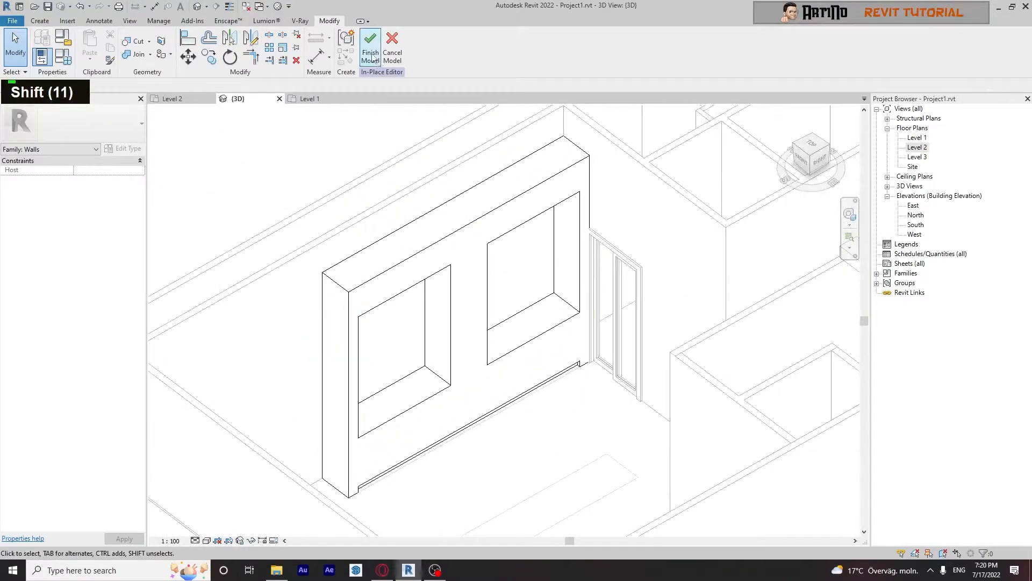
pyautogui.click(371, 40)
pyautogui.scroll(-1, 500, 388)
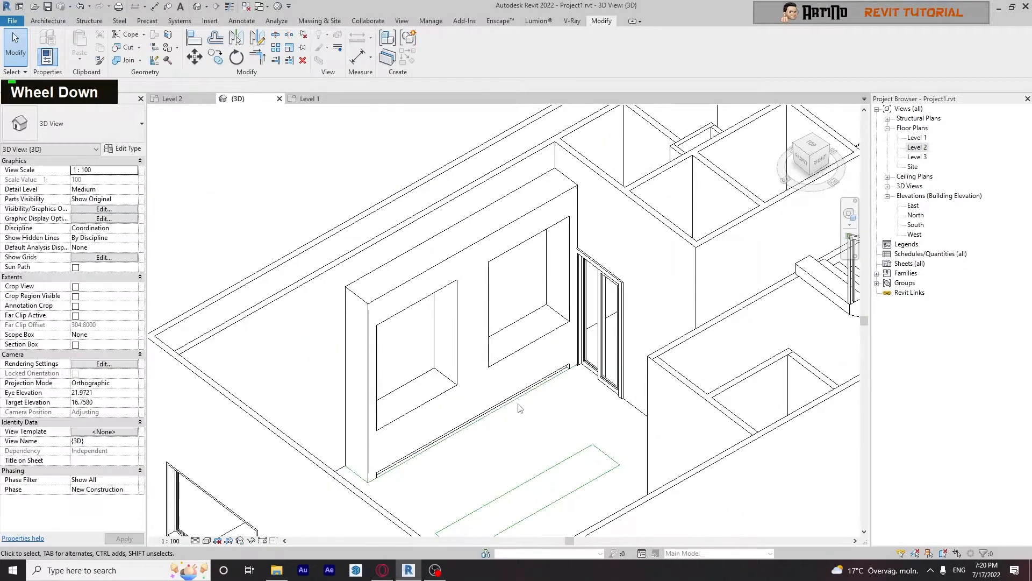
# - Open the custom assets in the Enscape Asset Library and choose the 00OWEN oven
pyautogui.moveTo(503, 389); pyautogui.dragTo(483, 339, button='middle')
pyautogui.click(497, 21)
pyautogui.click(259, 43)
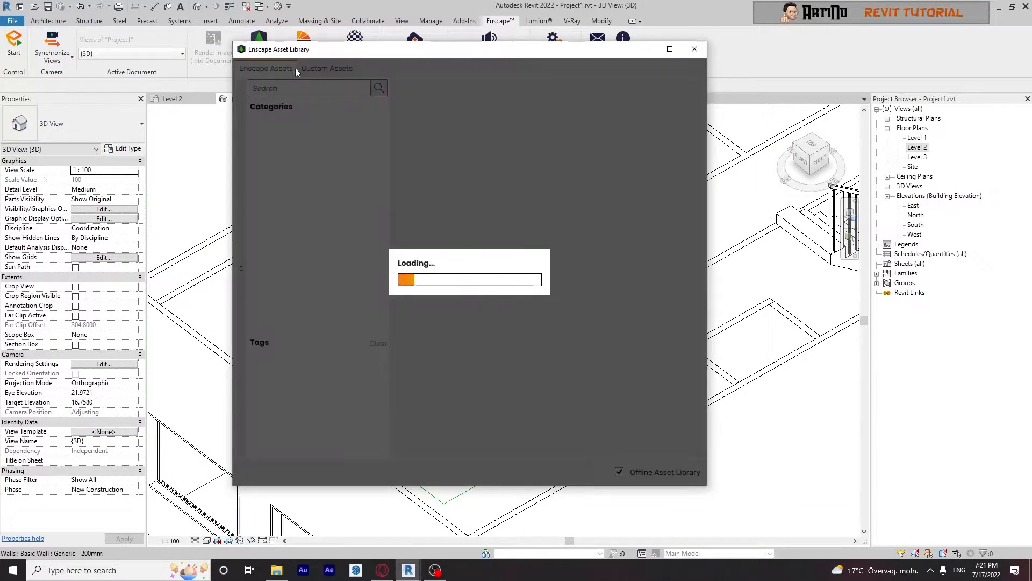
pyautogui.doubleClick(299, 68)
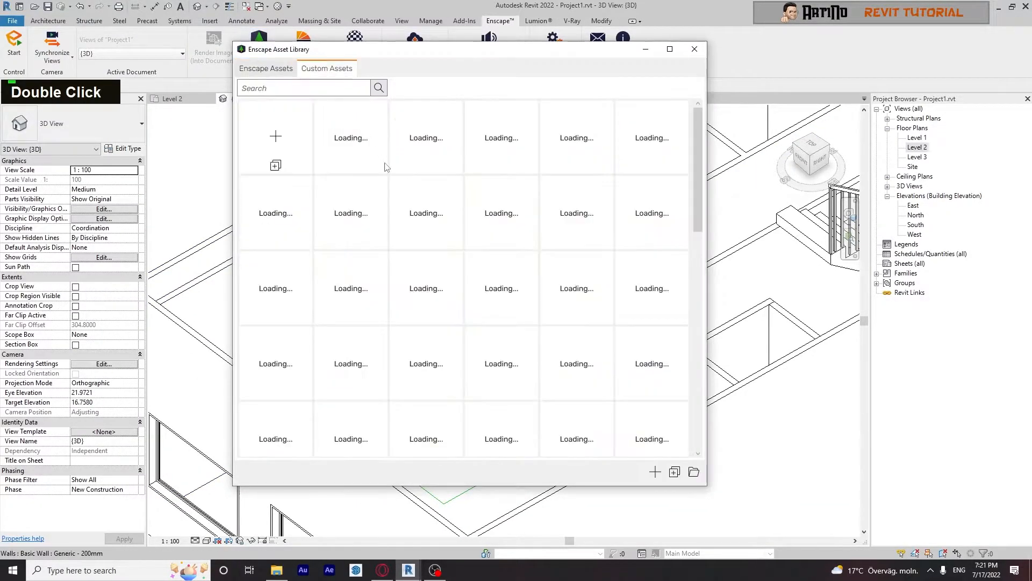
pyautogui.scroll(-1, 385, 167)
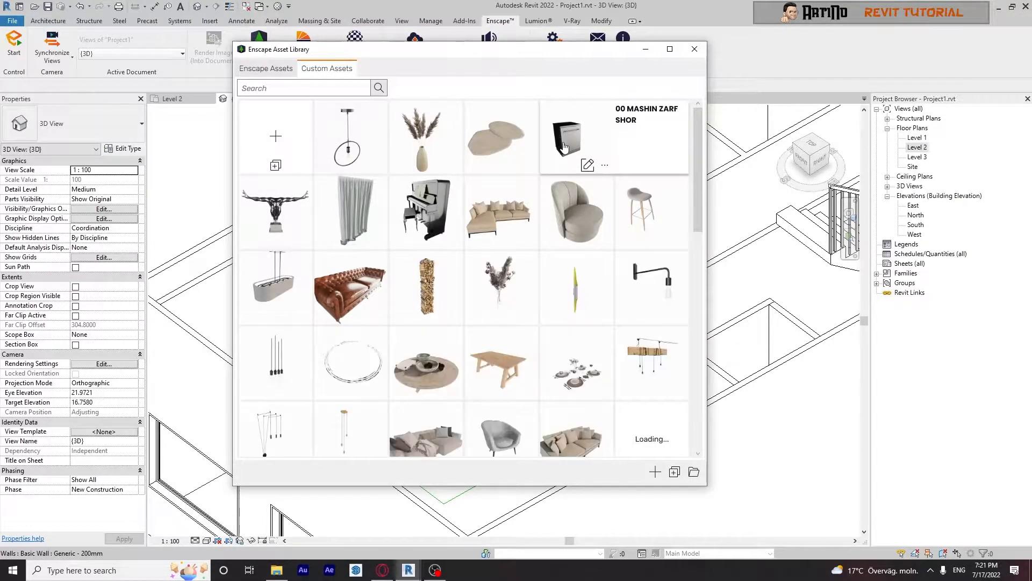
pyautogui.scroll(-1, 537, 245)
pyautogui.scroll(1, 537, 245)
pyautogui.scroll(-2, 508, 253)
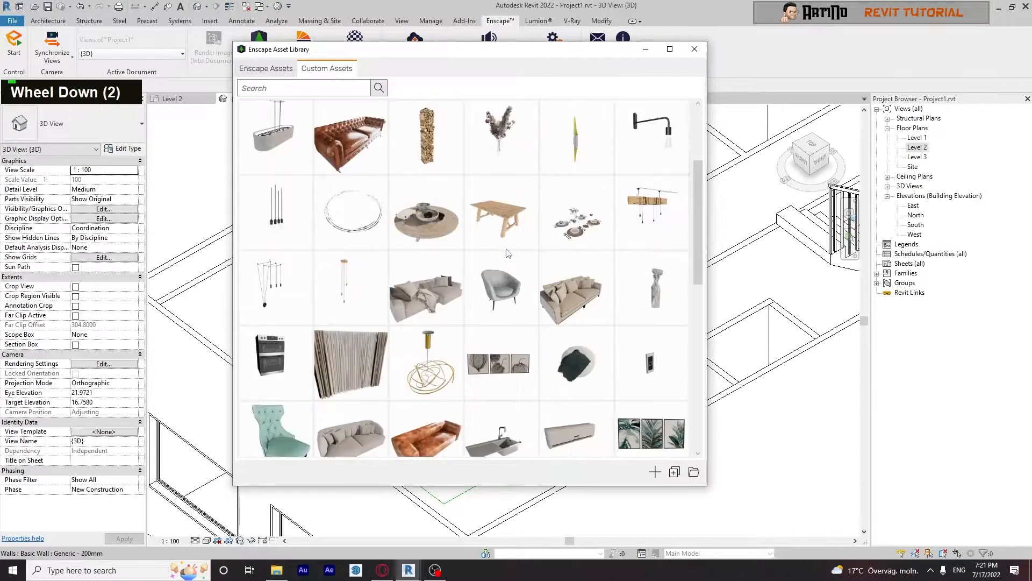
pyautogui.click(307, 346)
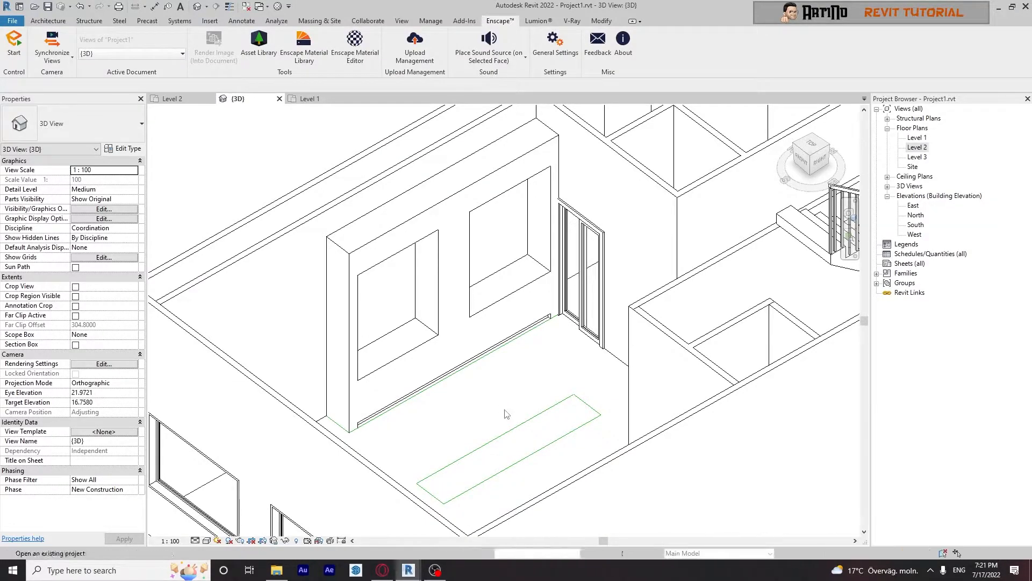
# - Rotate the oven to face the room and place it on Level 2 at the block, between the two niches
pyautogui.scroll(2, 483, 377)
pyautogui.press('space')
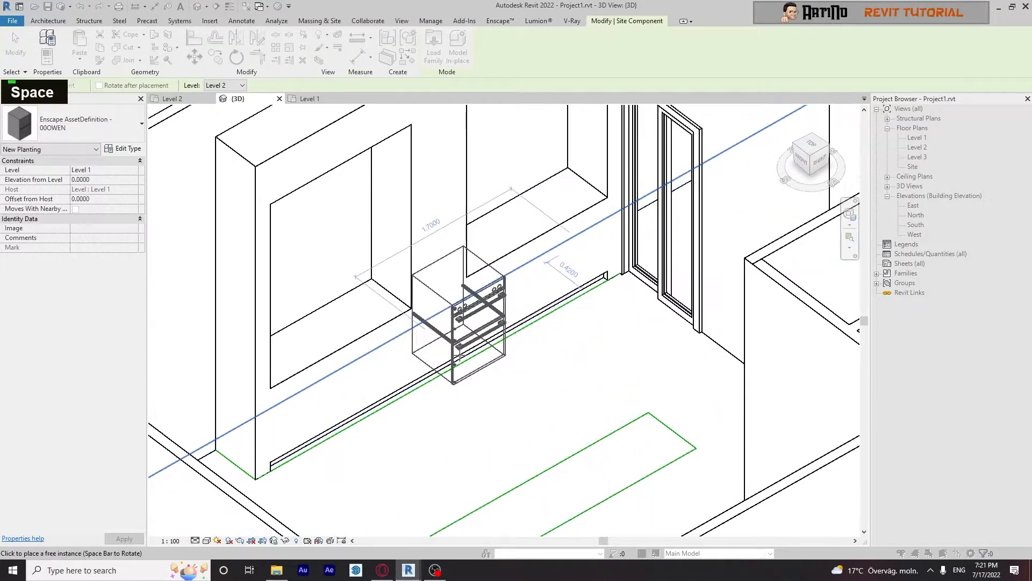
pyautogui.press('Escape')
pyautogui.press('Escape')
pyautogui.click(647, 49)
pyautogui.click(480, 340)
# - Enable the 3D view's section box and pull its near side inward to cut away the outer wall in front of the kitchen
pyautogui.scroll(-3, 482, 343)
pyautogui.keyDown('shift'); pyautogui.moveTo(497, 396); pyautogui.dragTo(419, 400, button='middle'); pyautogui.keyUp('shift')
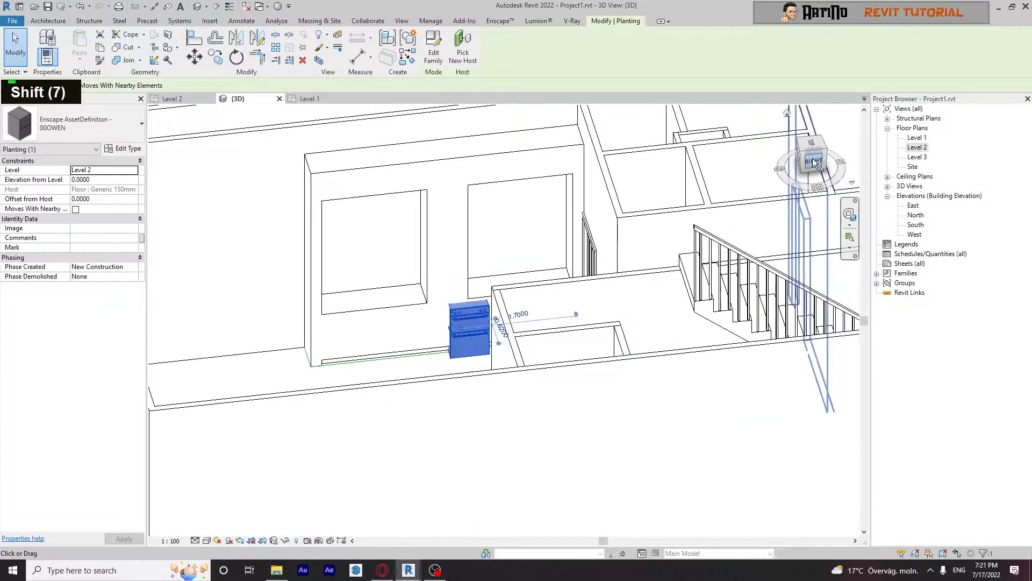
pyautogui.scroll(-4, 611, 317)
pyautogui.scroll(1, 591, 311)
pyautogui.click(355, 269)
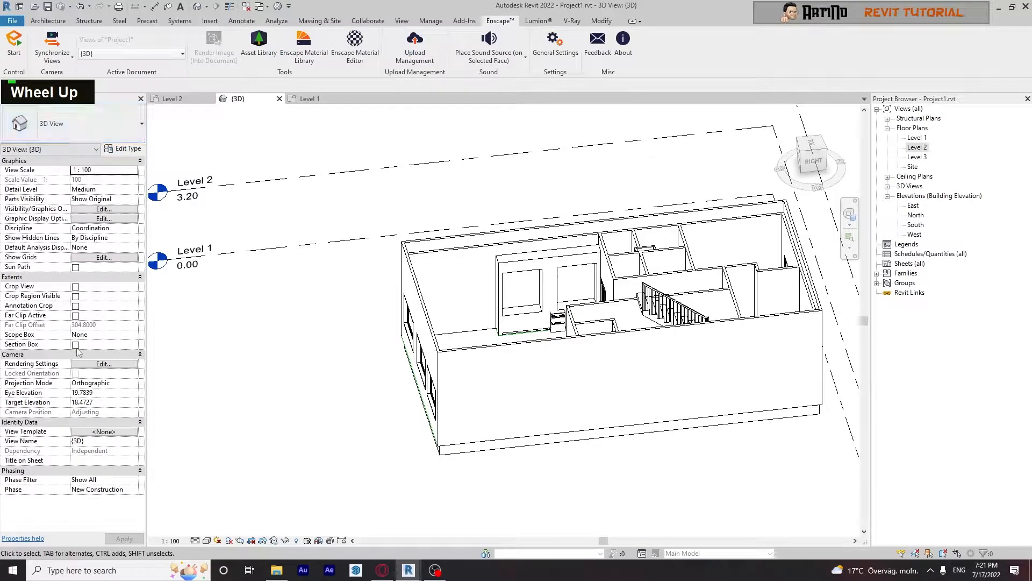
pyautogui.keyDown('shift'); pyautogui.moveTo(312, 401); pyautogui.dragTo(430, 416, button='middle'); pyautogui.keyUp('shift')
pyautogui.scroll(-3, 516, 409)
pyautogui.moveTo(645, 460); pyautogui.dragTo(548, 446, button='middle')
pyautogui.click(582, 469)
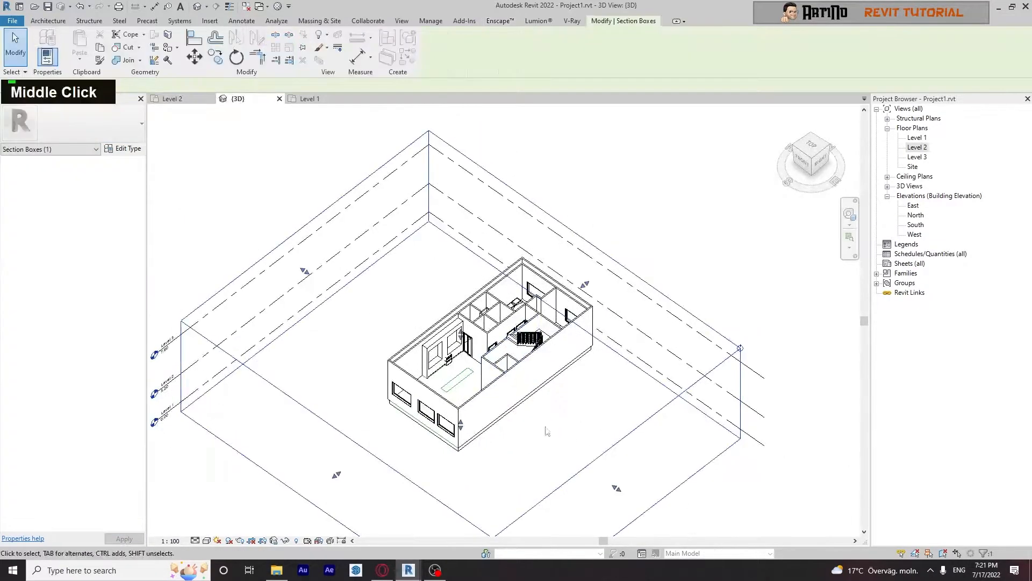
pyautogui.keyDown('shift'); pyautogui.moveTo(613, 488); pyautogui.dragTo(443, 343, button='middle'); pyautogui.keyUp('shift')
pyautogui.scroll(7, 582, 450)
pyautogui.click(582, 451)
# - In the right-side view, raise the oven between the niches to about 0.9 above Level 2, level with their lower edges
pyautogui.click(209, 540)
pyautogui.keyDown('shift'); pyautogui.moveTo(484, 409); pyautogui.dragTo(555, 316, button='middle'); pyautogui.keyUp('shift')
pyautogui.scroll(17, 555, 316)
pyautogui.scroll(4, 555, 316)
pyautogui.moveTo(648, 305); pyautogui.dragTo(524, 397, button='middle')
pyautogui.click(524, 397)
pyautogui.moveTo(523, 397); pyautogui.dragTo(483, 264)
pyautogui.scroll(10, 530, 408)
pyautogui.press('Down')
pyautogui.press('Down')
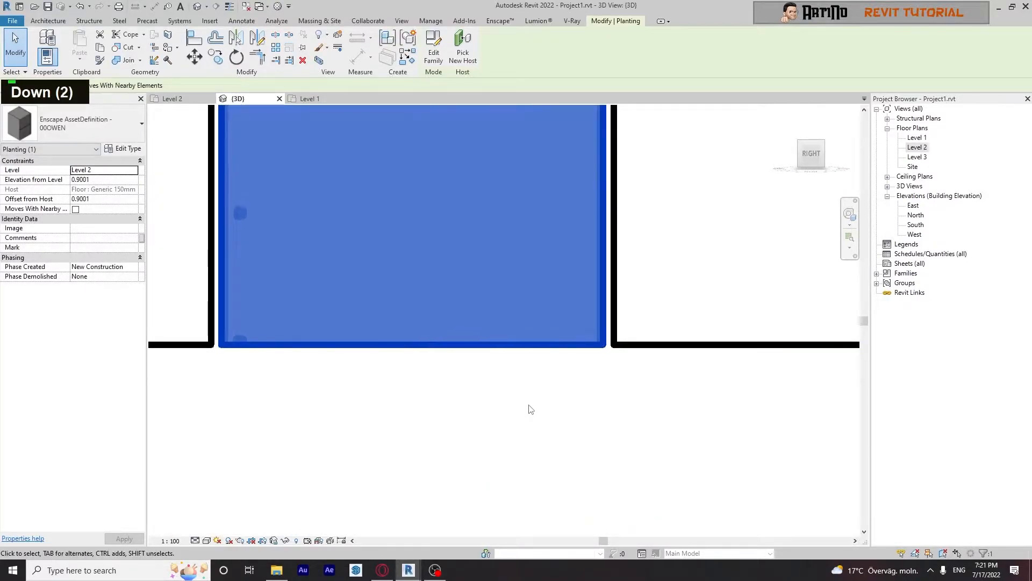
pyautogui.press('Escape')
# - In a wireframe top view, move the oven back into the block until its rear meets the block's back edge
pyautogui.scroll(-15, 530, 409)
pyautogui.keyDown('shift'); pyautogui.moveTo(452, 228); pyautogui.dragTo(399, 270, button='middle'); pyautogui.keyUp('shift')
pyautogui.click(490, 490)
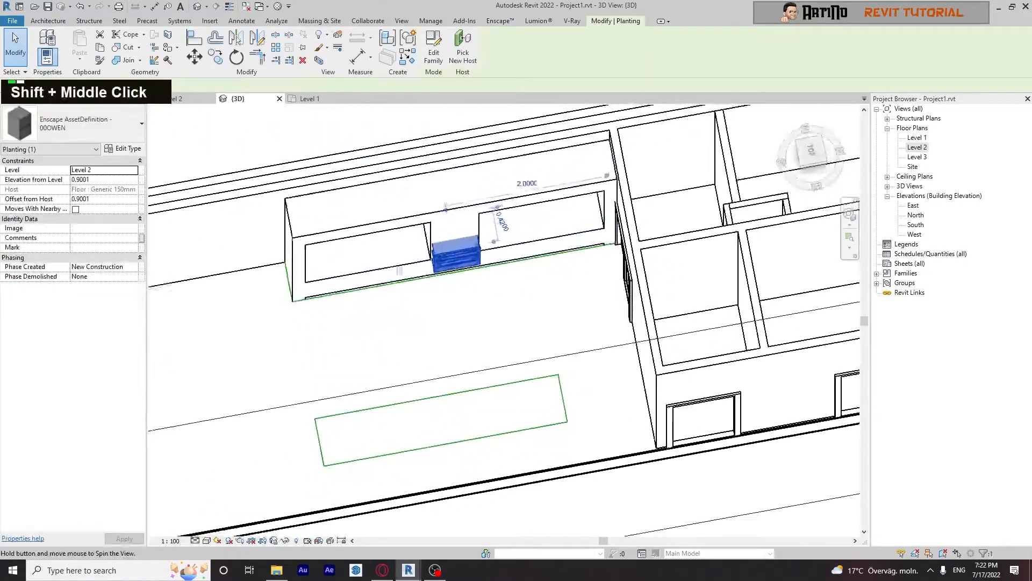
pyautogui.click(820, 157)
pyautogui.click(207, 540)
pyautogui.click(230, 486)
pyautogui.moveTo(432, 316); pyautogui.dragTo(413, 397, button='middle')
pyautogui.moveTo(453, 296); pyautogui.dragTo(452, 251)
pyautogui.scroll(2, 450, 251)
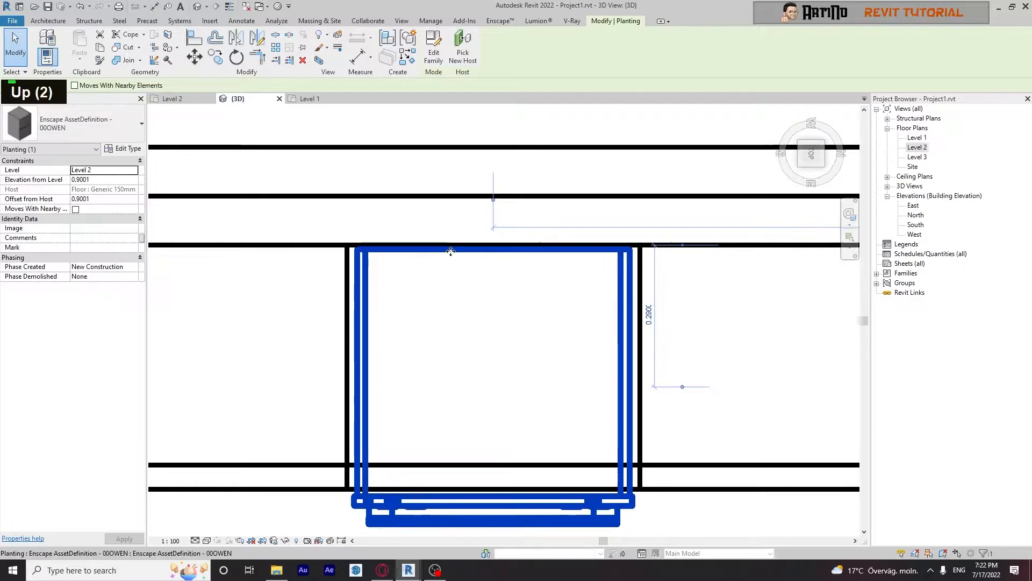
# - Restore the Hidden Line visual style and inspect the oven's fit between the niches from the front
pyautogui.scroll(-12, 450, 251)
pyautogui.keyDown('shift'); pyautogui.moveTo(449, 242); pyautogui.dragTo(428, 146, button='middle'); pyautogui.keyUp('shift')
pyautogui.click(207, 540)
pyautogui.click(229, 496)
pyautogui.keyDown('shift'); pyautogui.moveTo(376, 483); pyautogui.dragTo(466, 430, button='middle'); pyautogui.keyUp('shift')
pyautogui.scroll(2, 418, 390)
pyautogui.moveTo(417, 387); pyautogui.dragTo(424, 414, button='middle')
pyautogui.moveTo(366, 386); pyautogui.dragTo(426, 352, button='middle')
pyautogui.moveTo(426, 352)
pyautogui.keyDown('shift'); pyautogui.mouseDown(button='middle')
pyautogui.moveTo(424, 343)
pyautogui.moveTo(412, 355)
pyautogui.mouseUp(button='middle'); pyautogui.keyUp('shift')
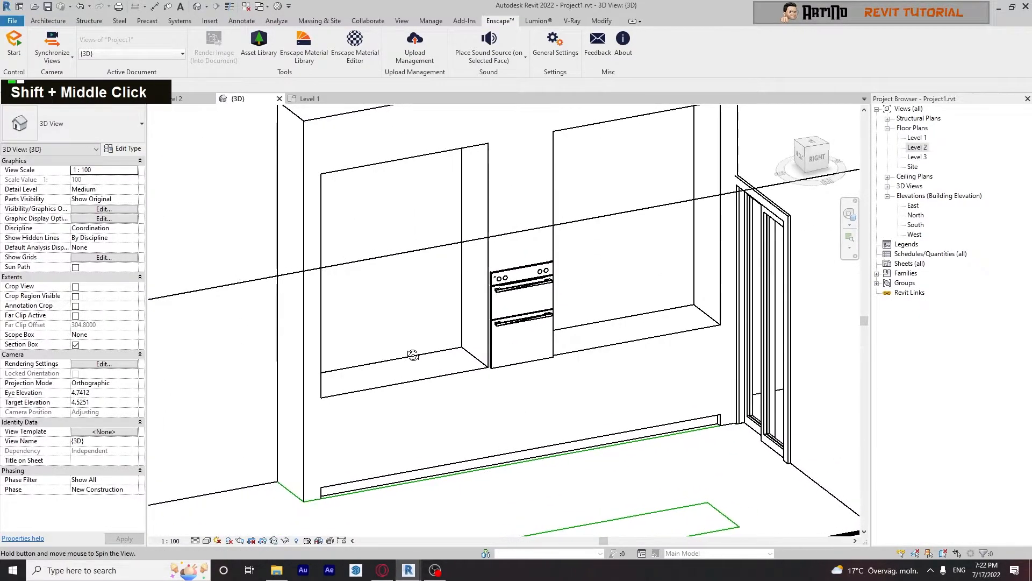
# - Edit the kitchen in place and start an extrusion on a picked work plane, the face of the wall behind the block
pyautogui.doubleClick(429, 197)
pyautogui.moveTo(424, 290)
pyautogui.keyDown('shift'); pyautogui.mouseDown(button='middle')
pyautogui.moveTo(441, 307)
pyautogui.moveTo(426, 338)
pyautogui.mouseUp(button='middle'); pyautogui.keyUp('shift')
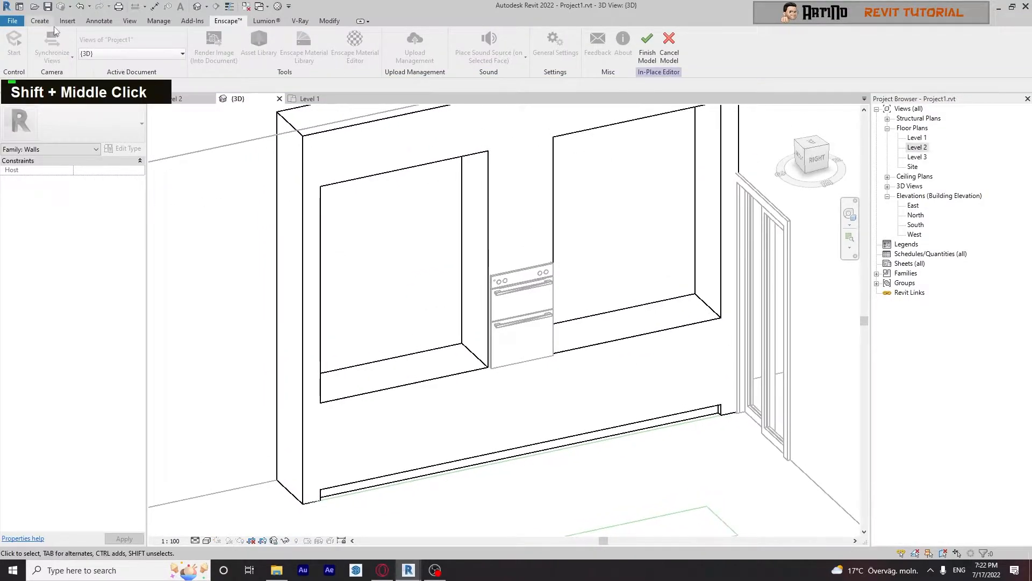
pyautogui.click(40, 21)
pyautogui.click(92, 46)
pyautogui.click(466, 45)
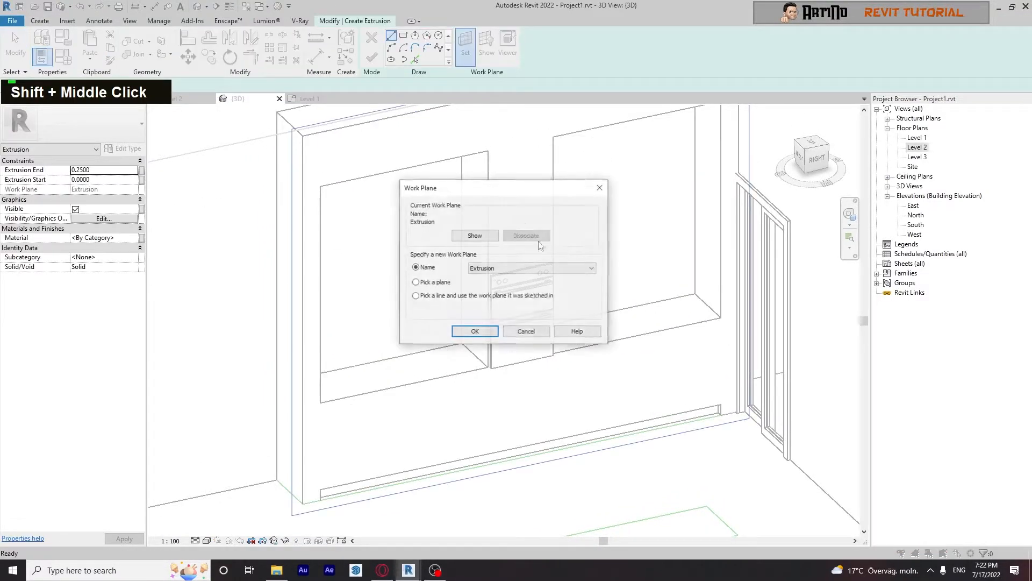
pyautogui.click(430, 283)
pyautogui.click(475, 330)
pyautogui.moveTo(410, 282); pyautogui.dragTo(371, 228, button='middle')
pyautogui.scroll(-1, 369, 195)
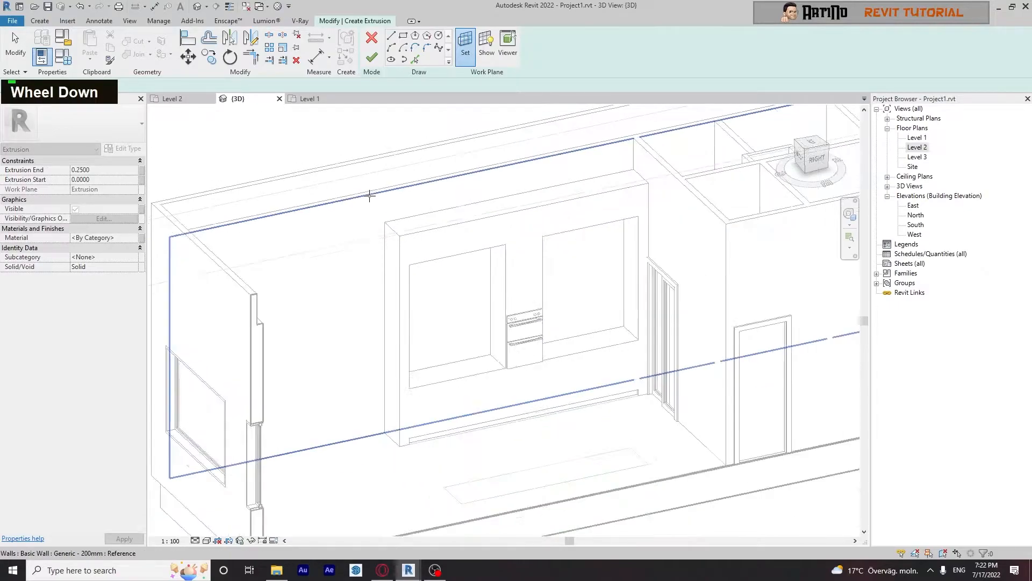
pyautogui.click(370, 196)
# - Sketch a thin rectangle along the lower back edge of the niche farther from the glass door, adjust its height and finish the extrusion
pyautogui.scroll(5, 462, 352)
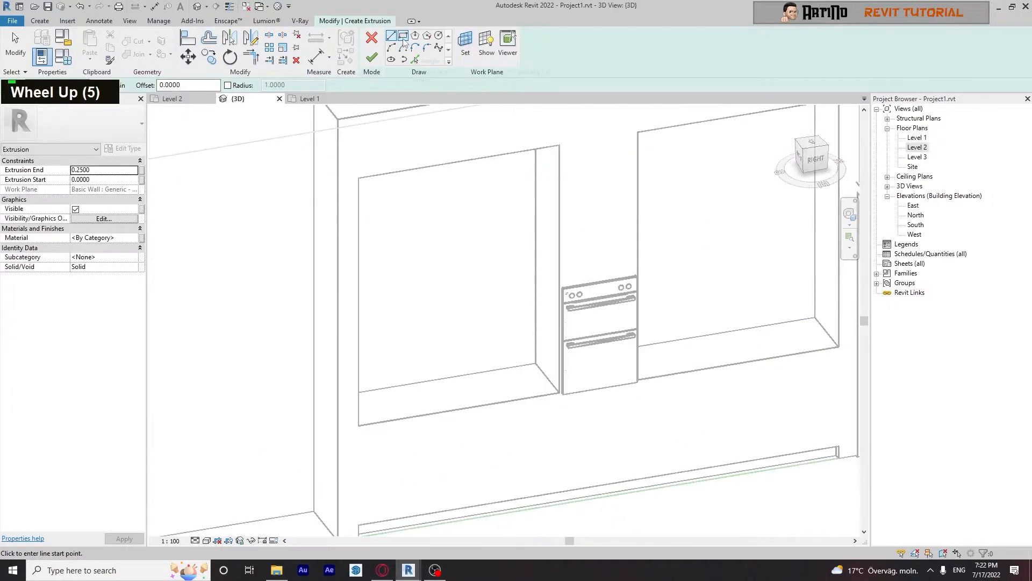
pyautogui.scroll(3, 519, 364)
pyautogui.click(545, 363)
pyautogui.keyDown('shift'); pyautogui.moveTo(492, 359); pyautogui.dragTo(391, 340, button='middle'); pyautogui.keyUp('shift')
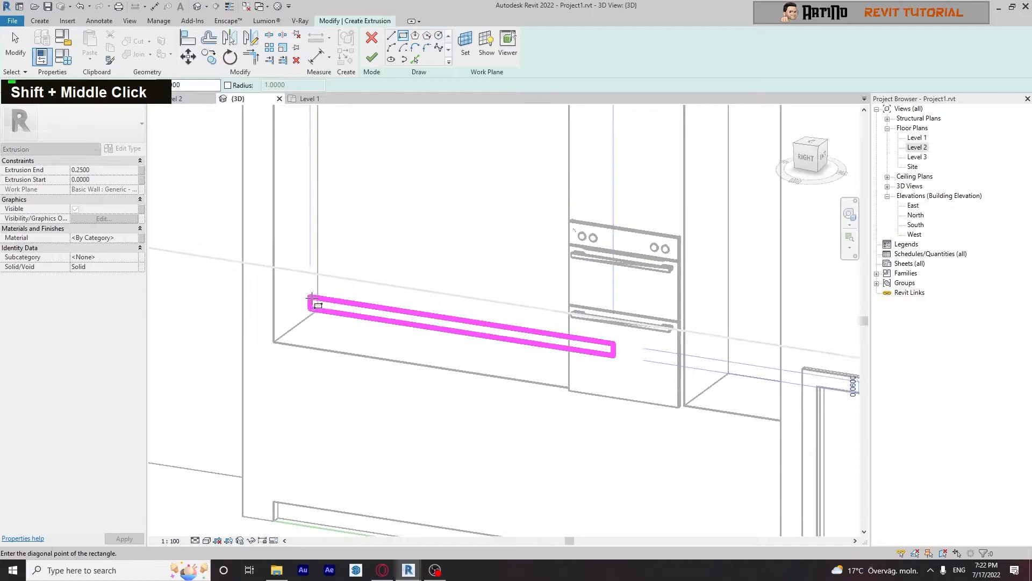
pyautogui.press('Escape')
pyautogui.press('Escape')
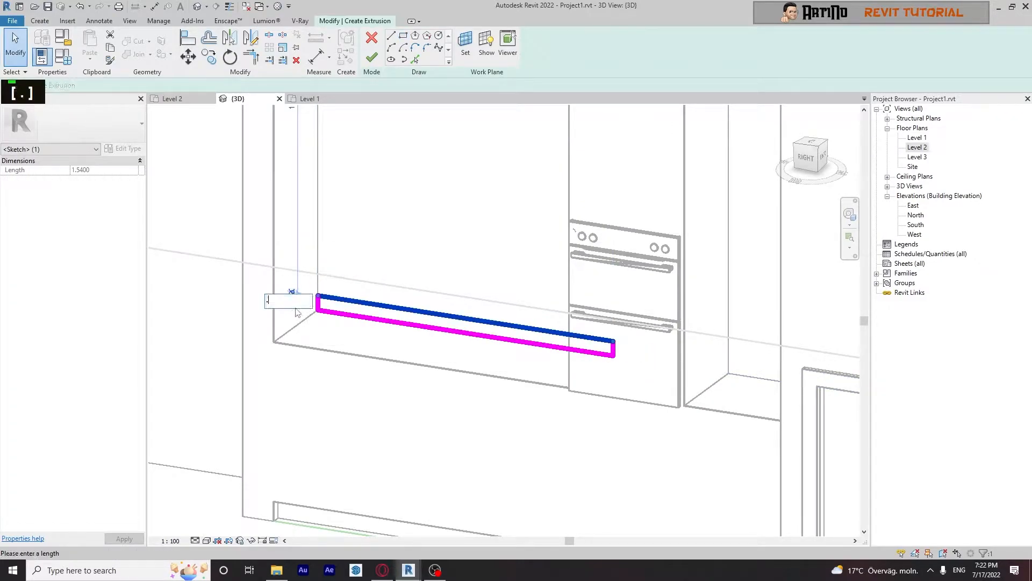
pyautogui.click(413, 249)
pyautogui.click(371, 58)
# - Set the countertop extrusion's end to 0.53
pyautogui.keyDown('shift'); pyautogui.moveTo(476, 265); pyautogui.dragTo(457, 284, button='middle'); pyautogui.keyUp('shift')
pyautogui.moveTo(442, 347); pyautogui.dragTo(424, 379)
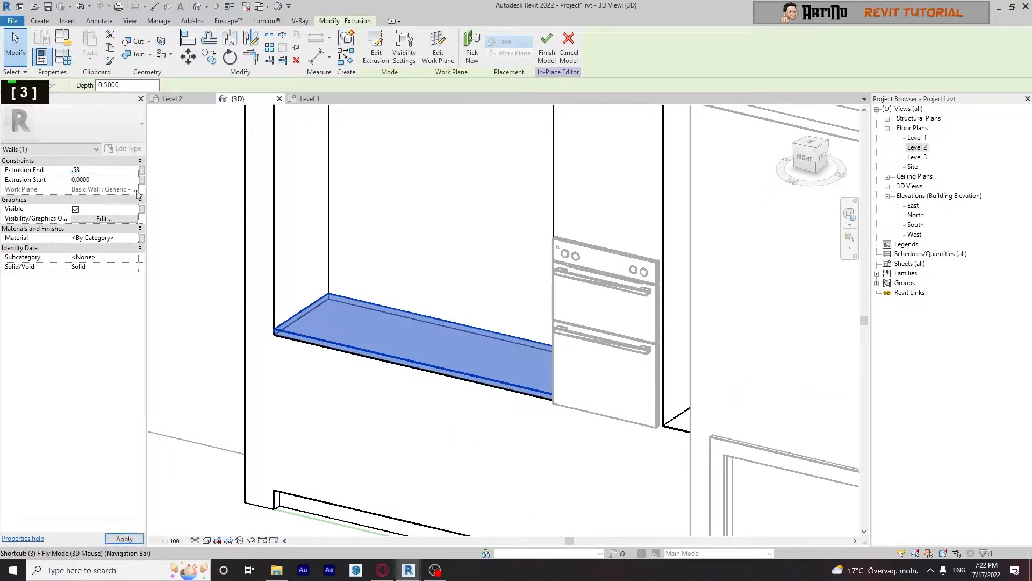
pyautogui.press('Return')
# - Edit the countertop's sketch and copy its rectangle into the niche on the other side of the oven
pyautogui.moveTo(421, 253)
pyautogui.keyDown('shift'); pyautogui.mouseDown(button='middle')
pyautogui.moveTo(552, 426)
pyautogui.moveTo(398, 332)
pyautogui.moveTo(499, 292)
pyautogui.mouseUp(button='middle'); pyautogui.keyUp('shift')
pyautogui.doubleClick(400, 334)
pyautogui.press('c')
pyautogui.press('o')
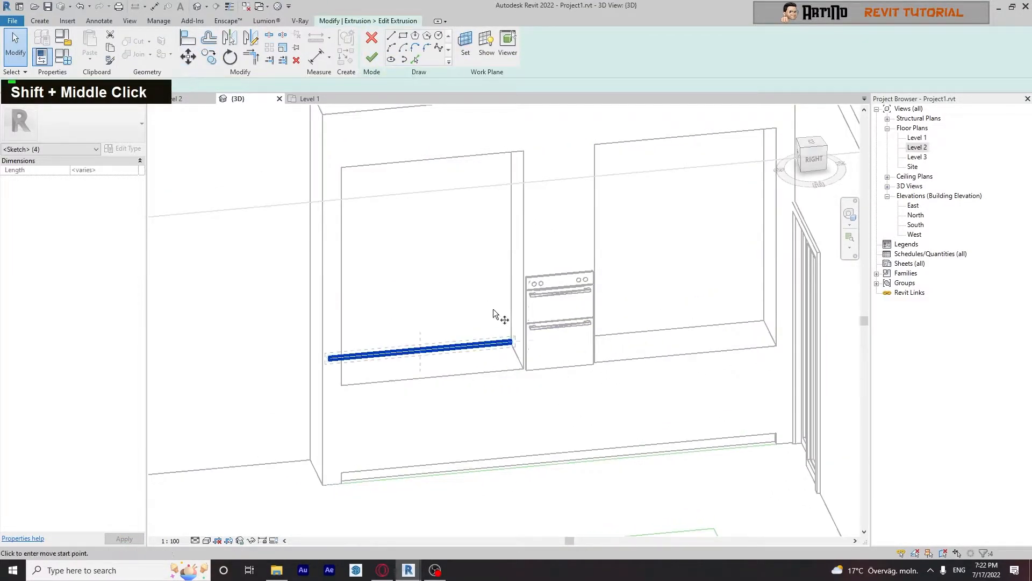
pyautogui.scroll(4, 507, 341)
pyautogui.moveTo(507, 341); pyautogui.dragTo(364, 364, button='middle')
pyautogui.click(573, 299)
pyautogui.scroll(-7, 570, 298)
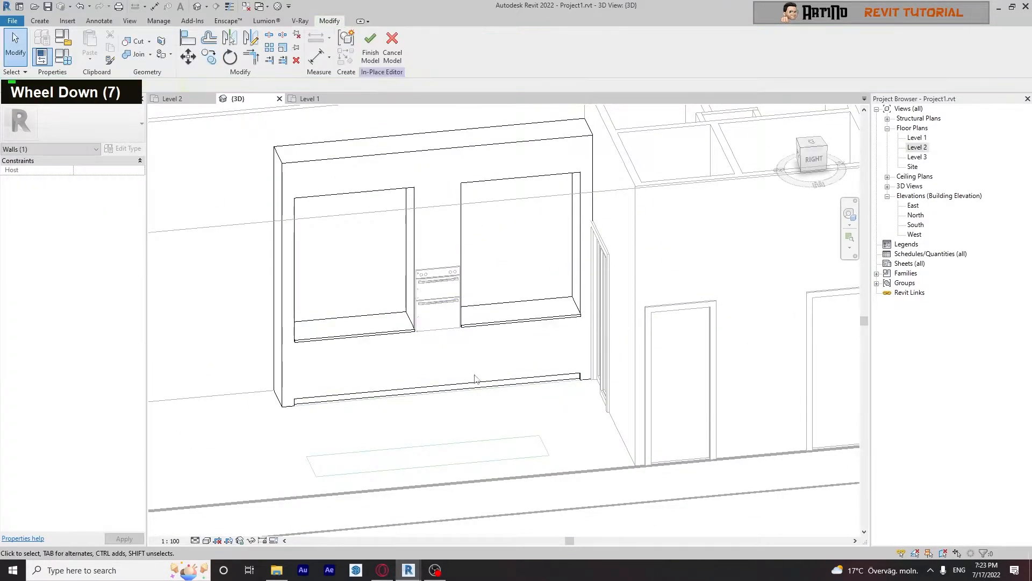
# - Start another extrusion and sketch an upright rectangle, 0.06 by 0.8, at the back of the sliding-door-side niche, above the countertop's far end
pyautogui.moveTo(479, 382)
pyautogui.keyDown('shift'); pyautogui.mouseDown(button='middle')
pyautogui.moveTo(544, 321)
pyautogui.moveTo(495, 260)
pyautogui.moveTo(527, 294)
pyautogui.mouseUp(button='middle'); pyautogui.keyUp('shift')
pyautogui.scroll(-2, 527, 293)
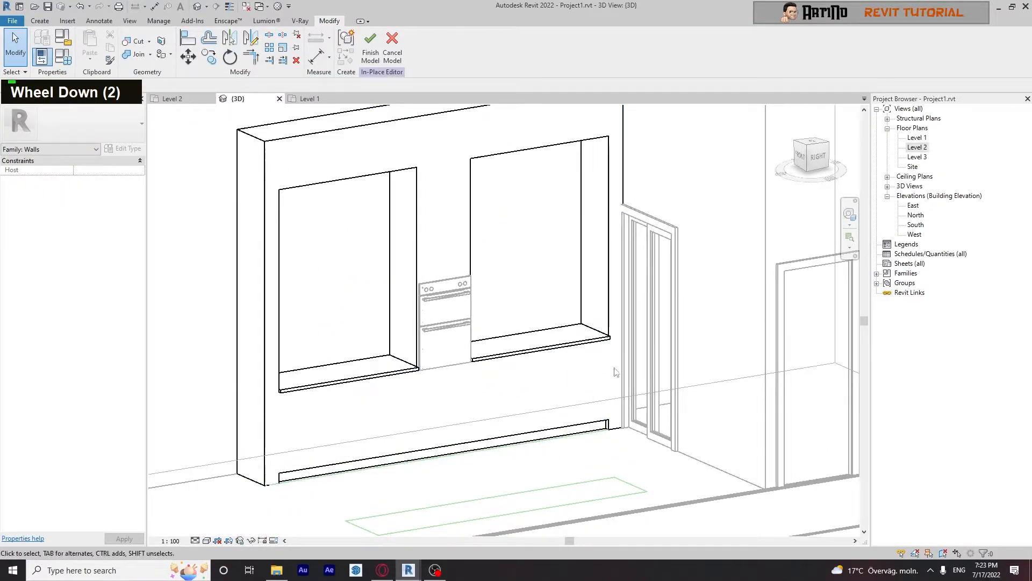
pyautogui.scroll(-2, 616, 437)
pyautogui.moveTo(503, 221); pyautogui.dragTo(502, 231, button='middle')
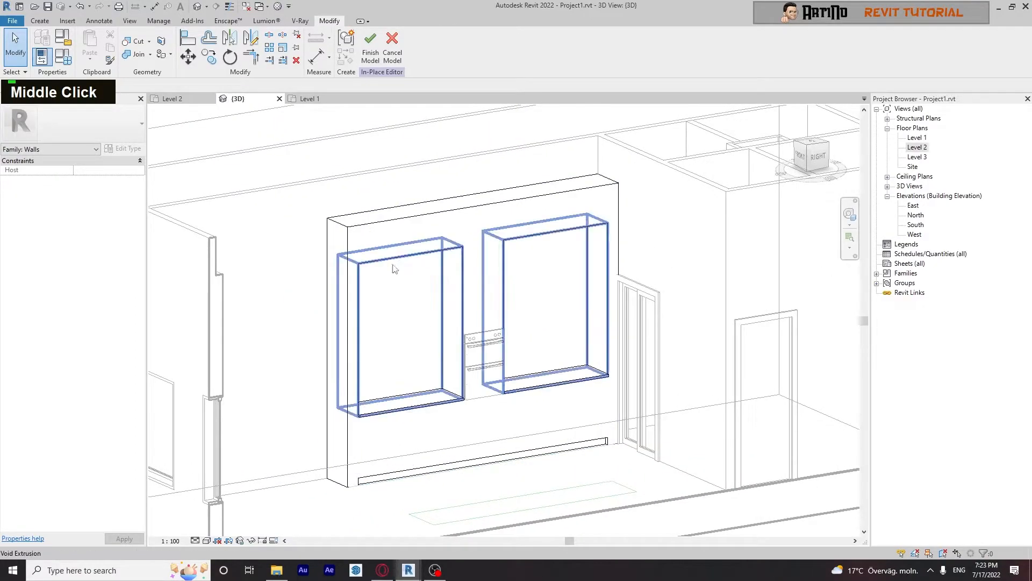
pyautogui.scroll(2, 481, 376)
pyautogui.moveTo(585, 486); pyautogui.dragTo(587, 495, button='middle')
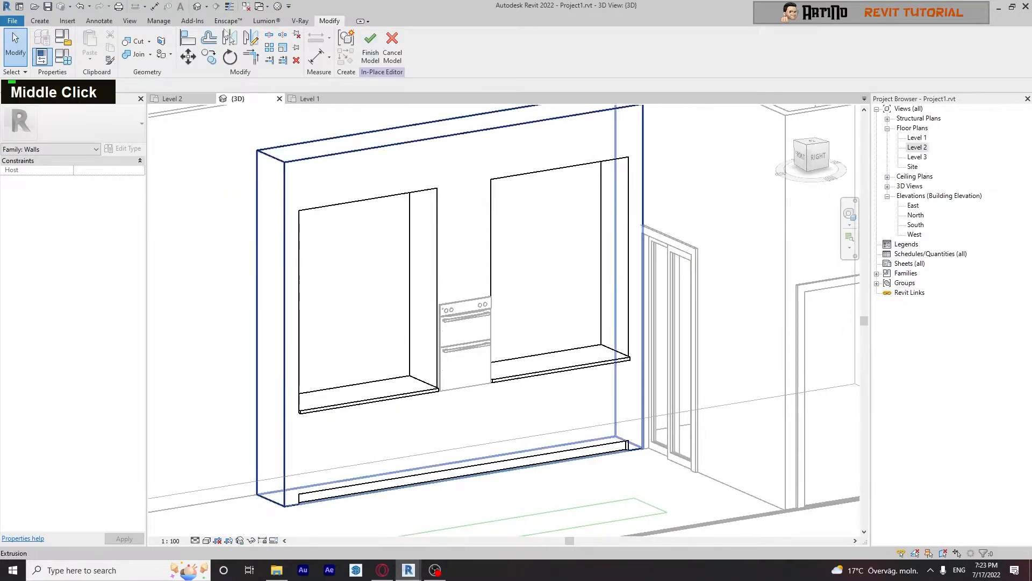
pyautogui.click(40, 21)
pyautogui.click(90, 40)
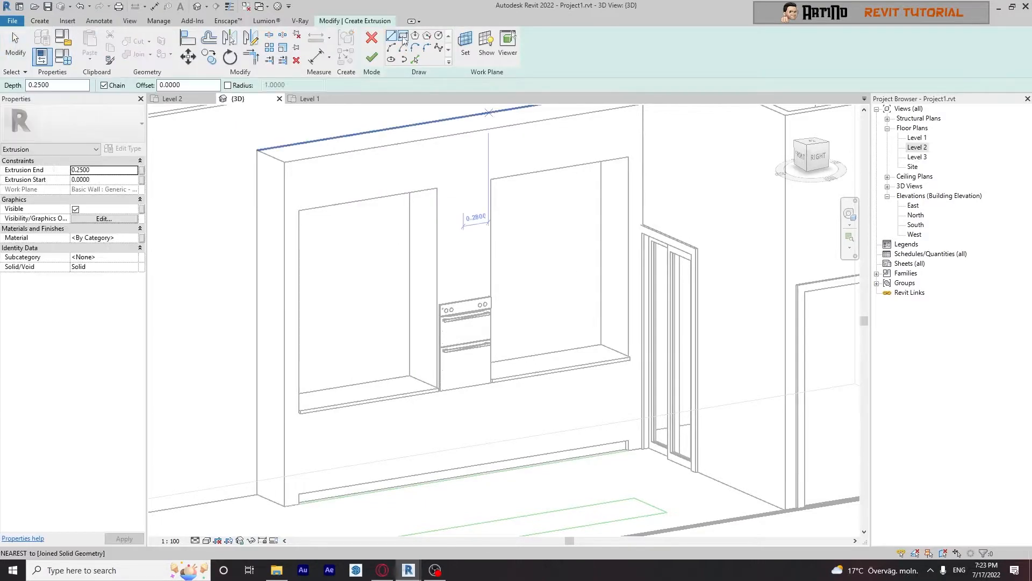
pyautogui.scroll(4, 602, 354)
pyautogui.click(602, 355)
pyautogui.click(576, 255)
pyautogui.moveTo(586, 264); pyautogui.dragTo(581, 306, button='middle')
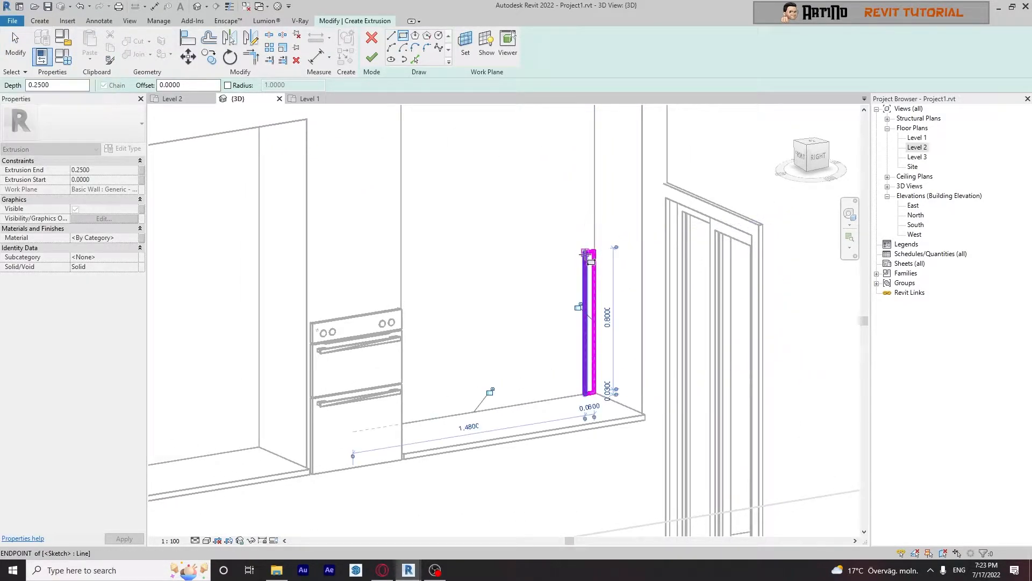
# - Narrow the upright side-panel rectangle to about 0.03
pyautogui.press('Escape')
pyautogui.press('Escape')
pyautogui.click(584, 376)
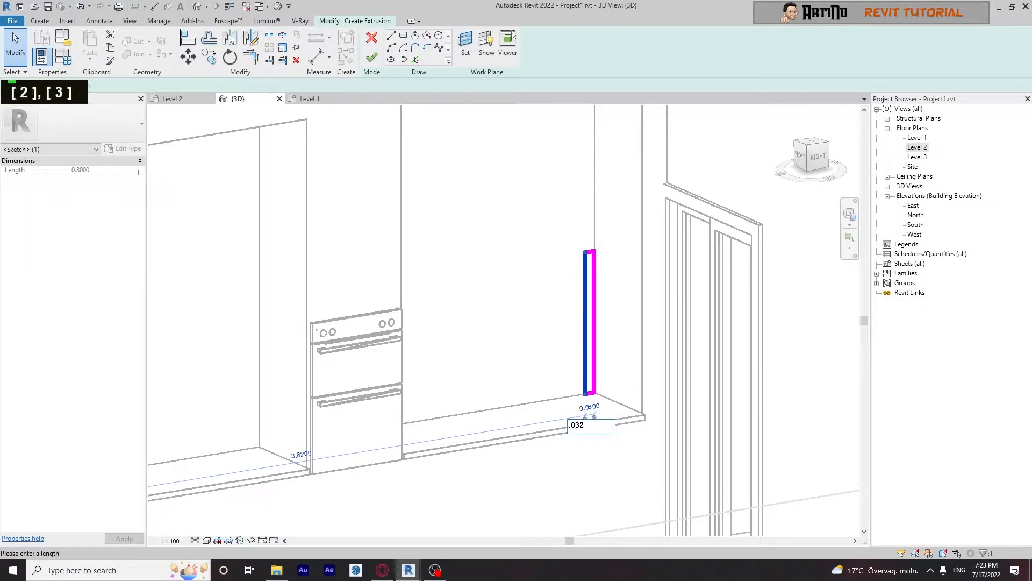
pyautogui.press('Return')
# - Copy the side-panel rectangle to the opposite side of the same niche, next to the oven
pyautogui.click(489, 307)
pyautogui.scroll(-5, 488, 306)
pyautogui.moveTo(502, 227); pyautogui.dragTo(614, 431)
pyautogui.moveTo(614, 438)
pyautogui.keyDown('shift'); pyautogui.mouseDown(button='middle')
pyautogui.moveTo(546, 481)
pyautogui.moveTo(473, 479)
pyautogui.mouseUp(button='middle'); pyautogui.keyUp('shift')
pyautogui.click(209, 56)
pyautogui.keyDown('shift'); pyautogui.moveTo(321, 302); pyautogui.dragTo(452, 329, button='middle'); pyautogui.keyUp('shift')
pyautogui.scroll(6, 544, 364)
pyautogui.keyDown('shift'); pyautogui.moveTo(519, 371); pyautogui.dragTo(260, 358, button='middle'); pyautogui.keyUp('shift')
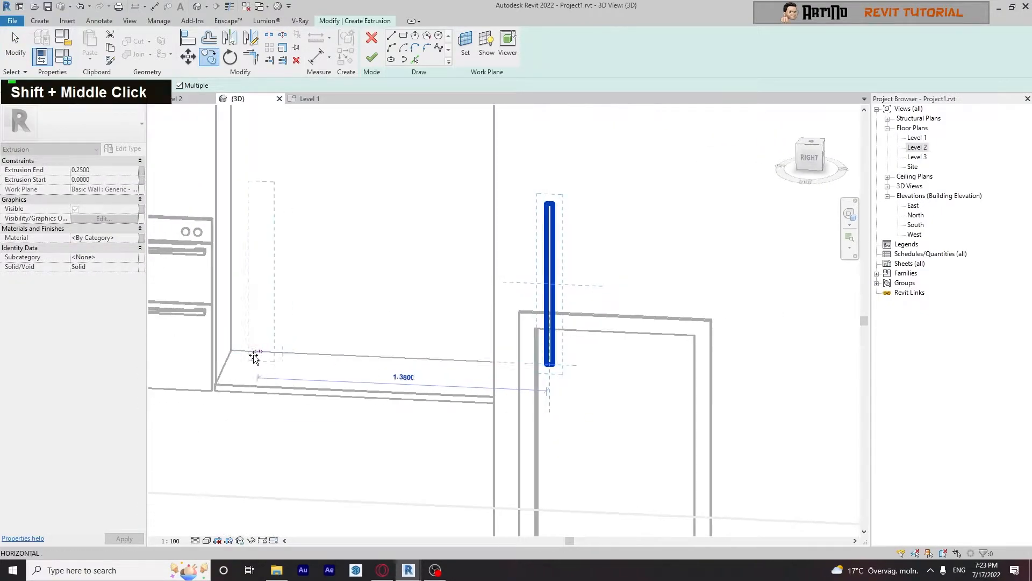
pyautogui.scroll(-6, 260, 336)
pyautogui.press('Escape')
pyautogui.press('Escape')
# - Copy both side-panel rectangles into the matching positions in the other niche
pyautogui.moveTo(240, 254); pyautogui.dragTo(404, 366)
pyautogui.click(209, 56)
pyautogui.scroll(4, 268, 376)
pyautogui.click(230, 314)
pyautogui.moveTo(241, 355); pyautogui.dragTo(298, 330, button='middle')
pyautogui.scroll(-4, 288, 332)
pyautogui.press('Escape')
pyautogui.press('Escape')
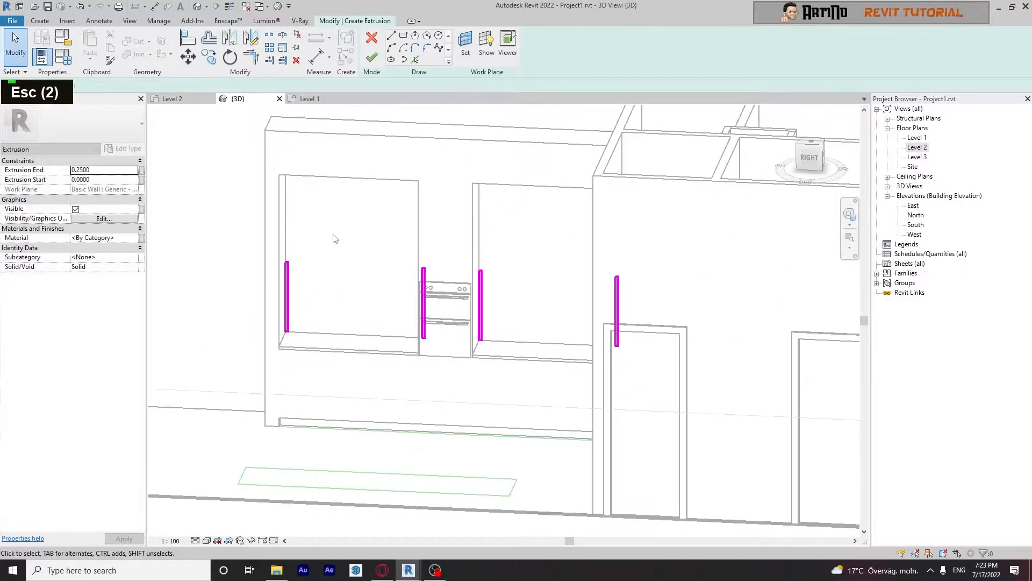
# - Finish the side-panel extrusion and stretch its depth forward to just behind the countertops' front edge
pyautogui.keyDown('shift'); pyautogui.moveTo(334, 237); pyautogui.dragTo(430, 256, button='middle'); pyautogui.keyUp('shift')
pyautogui.click(372, 57)
pyautogui.scroll(3, 557, 363)
pyautogui.click(437, 334)
pyautogui.click(436, 335)
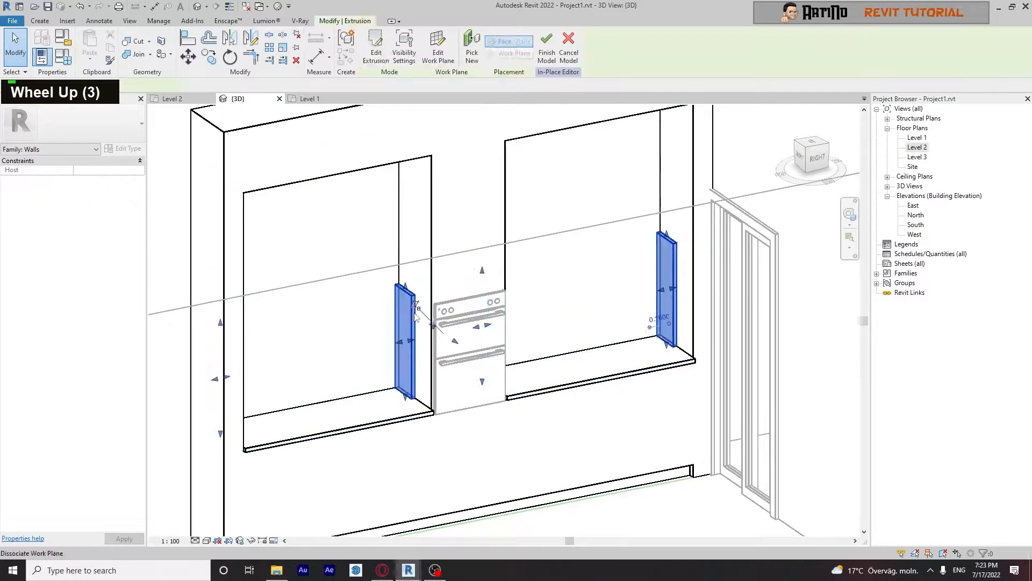
pyautogui.scroll(3, 437, 335)
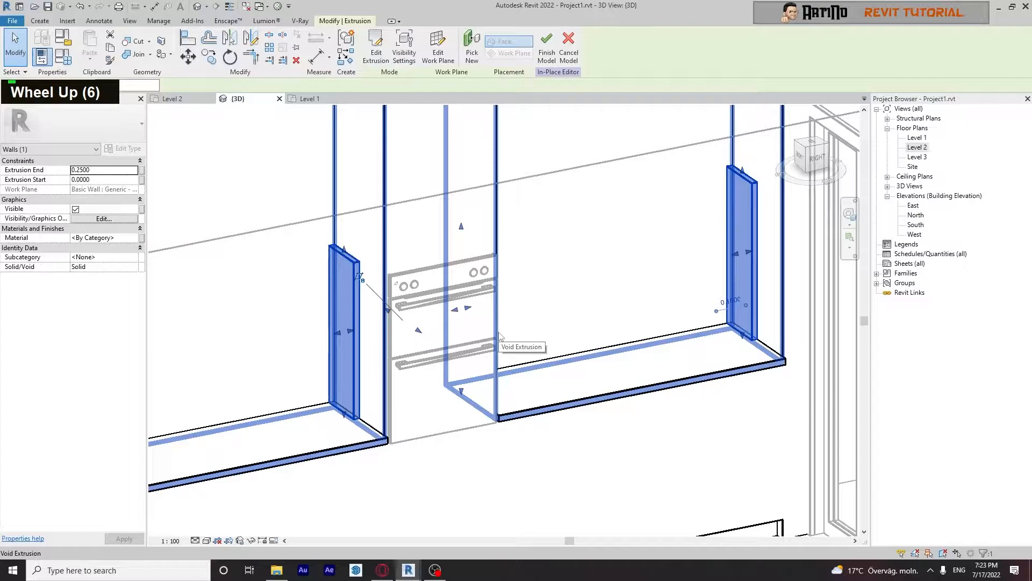
pyautogui.scroll(-2, 453, 323)
pyautogui.keyDown('shift'); pyautogui.moveTo(515, 354); pyautogui.dragTo(450, 335, button='middle'); pyautogui.keyUp('shift')
pyautogui.moveTo(448, 332); pyautogui.dragTo(466, 347)
pyautogui.click(552, 303)
# - Start a new extrusion and sketch a backsplash rectangle between the side panels of the sliding-door-side niche, down to the countertop
pyautogui.scroll(-2, 553, 304)
pyautogui.keyDown('shift'); pyautogui.moveTo(552, 304); pyautogui.dragTo(519, 376, button='middle'); pyautogui.keyUp('shift')
pyautogui.keyDown('shift'); pyautogui.moveTo(541, 240); pyautogui.dragTo(544, 259, button='middle'); pyautogui.keyUp('shift')
pyautogui.doubleClick(674, 301)
pyautogui.scroll(2, 656, 248)
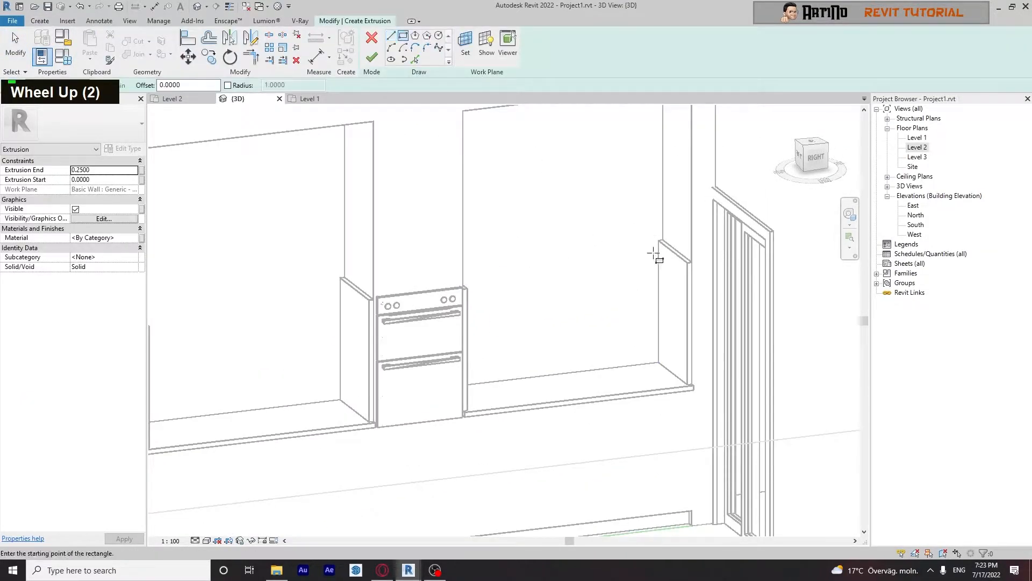
pyautogui.click(659, 242)
pyautogui.keyDown('shift'); pyautogui.moveTo(647, 308); pyautogui.dragTo(532, 317, button='middle'); pyautogui.keyUp('shift')
pyautogui.click(452, 393)
# - Sketch a matching backsplash rectangle between the other niche's side panels and finish the extrusion
pyautogui.moveTo(362, 422); pyautogui.dragTo(725, 450, button='middle')
pyautogui.click(480, 280)
pyautogui.keyDown('shift'); pyautogui.moveTo(563, 403); pyautogui.dragTo(691, 418, button='middle'); pyautogui.keyUp('shift')
pyautogui.click(705, 429)
pyautogui.click(372, 58)
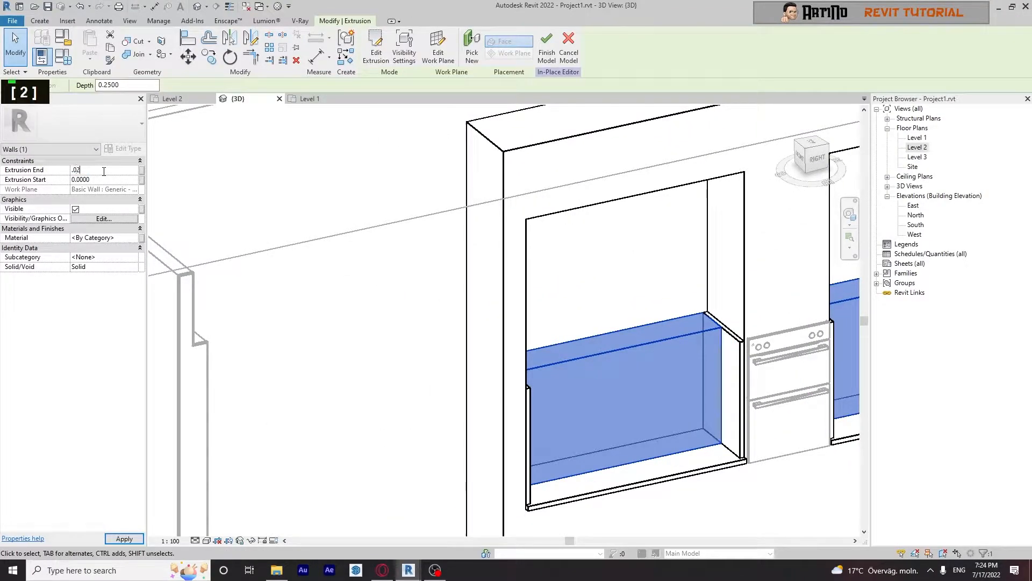
# - Set the backsplash extrusion's end to 0.02, then check the countertop extrusion
pyautogui.click(381, 381)
pyautogui.moveTo(381, 381); pyautogui.dragTo(711, 424, button='middle')
pyautogui.click(744, 374)
pyautogui.keyDown('shift'); pyautogui.moveTo(744, 374); pyautogui.dragTo(715, 344, button='middle'); pyautogui.keyUp('shift')
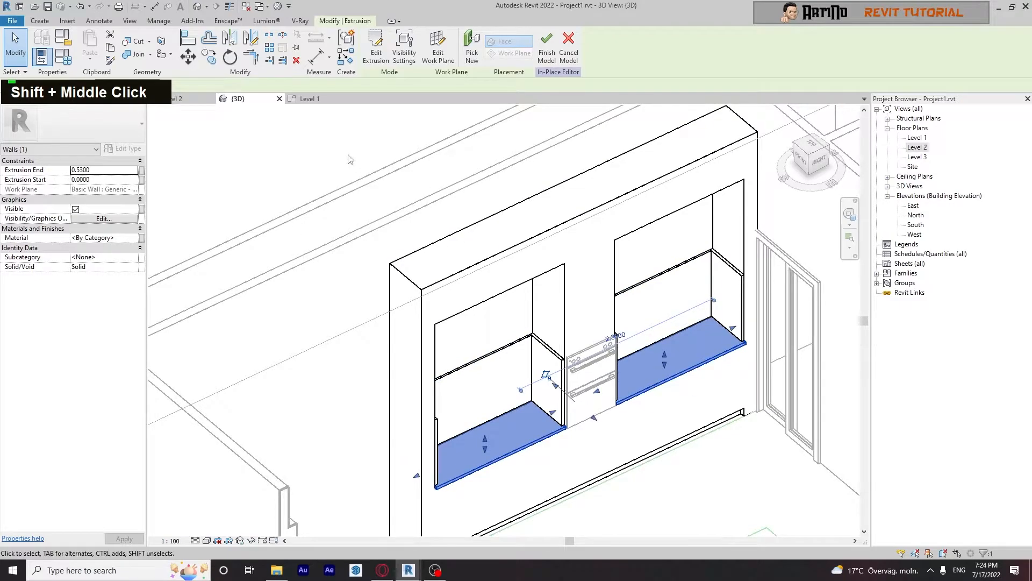
pyautogui.click(275, 157)
pyautogui.keyDown('shift'); pyautogui.moveTo(725, 412); pyautogui.dragTo(675, 466, button='middle'); pyautogui.keyUp('shift')
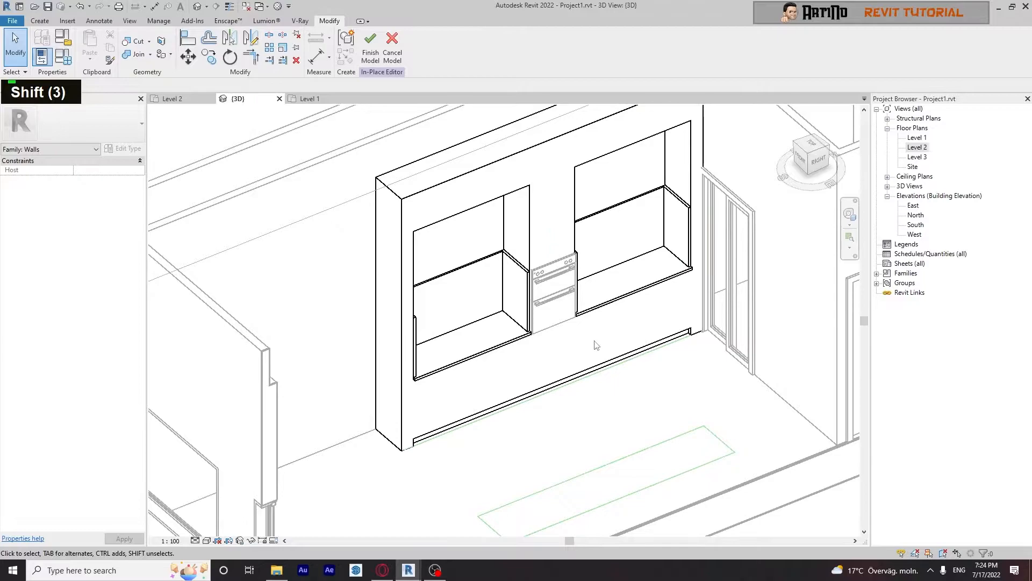
# - Finish the in-place kitchen model and place the Enscape sink asset 00sinkk on the floor in front of it
pyautogui.click(411, 567)
pyautogui.click(463, 522)
pyautogui.click(472, 349)
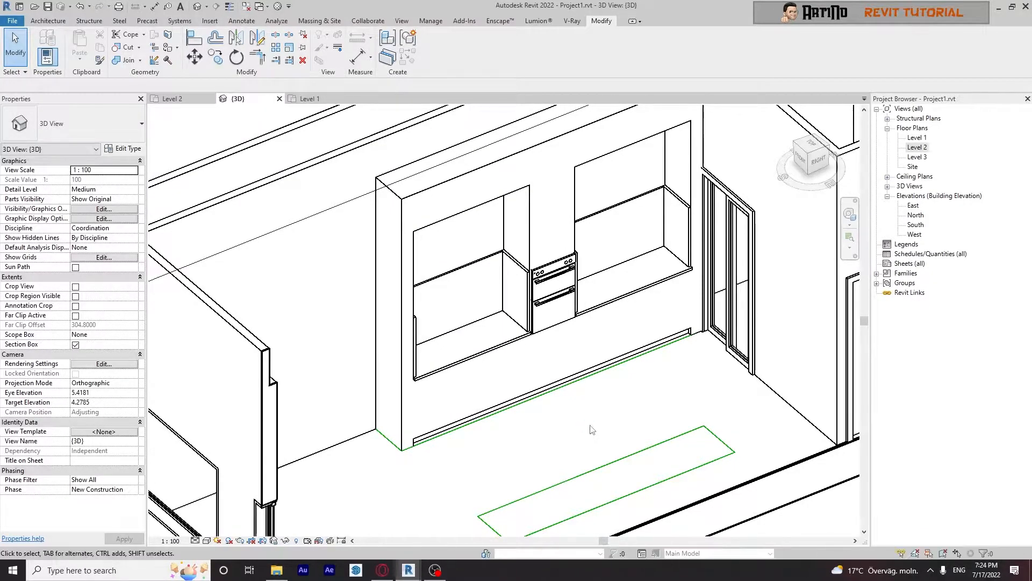
pyautogui.click(629, 401)
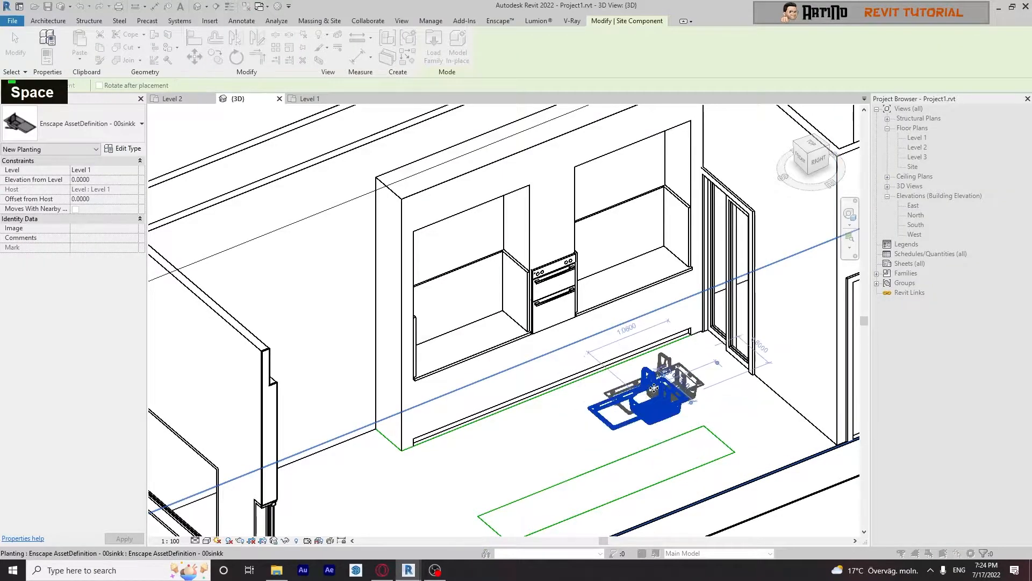
pyautogui.press('Escape')
pyautogui.press('Escape')
# - In a wireframe top view, move the sink into the niche nearest the sliding door and nudge it into position
pyautogui.click(812, 143)
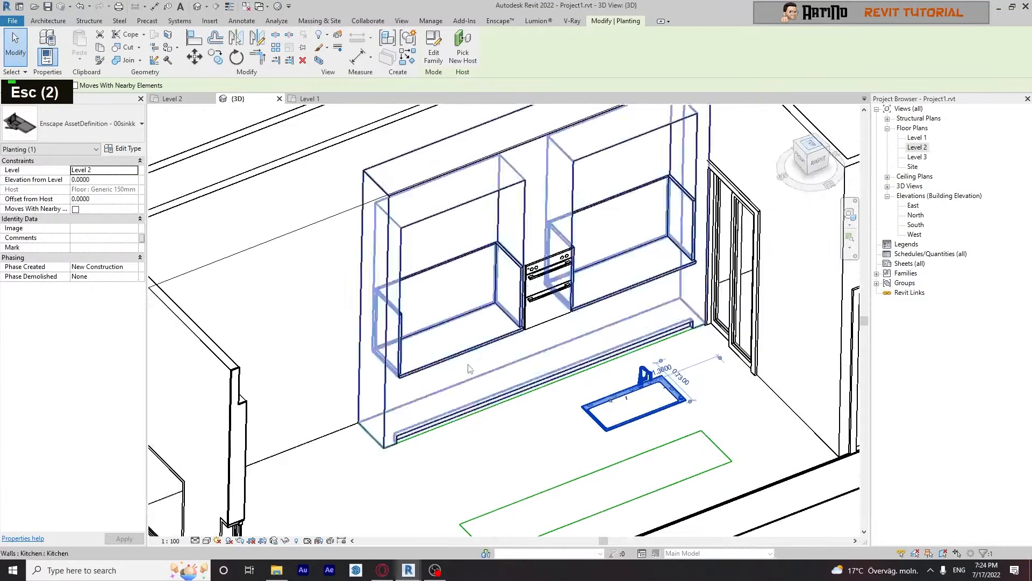
pyautogui.click(207, 541)
pyautogui.click(242, 487)
pyautogui.scroll(-3, 322, 430)
pyautogui.moveTo(416, 296); pyautogui.dragTo(408, 316, button='middle')
pyautogui.moveTo(399, 386); pyautogui.dragTo(521, 237)
pyautogui.click(430, 401)
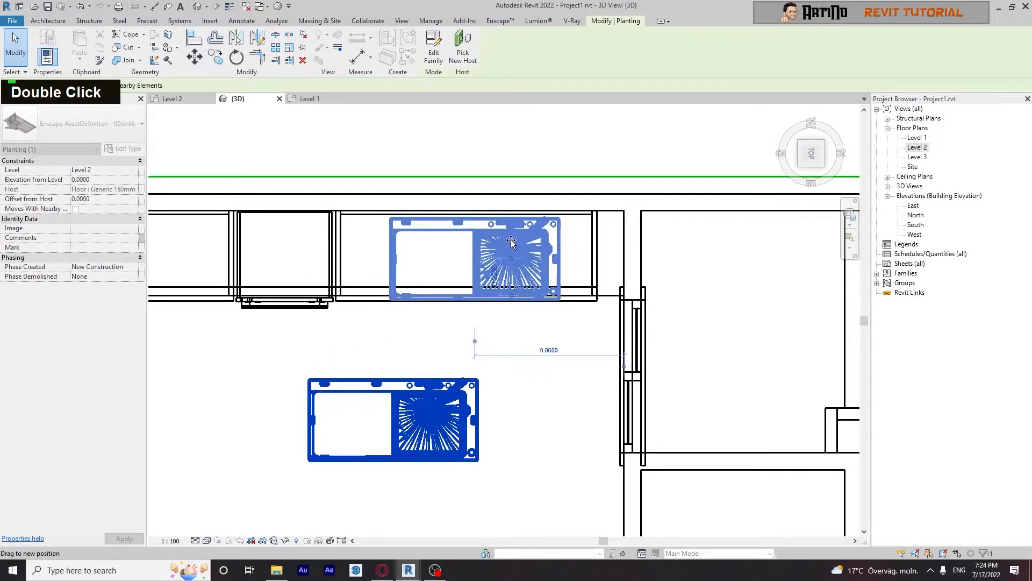
pyautogui.scroll(3, 455, 241)
pyautogui.scroll(-7, 560, 410)
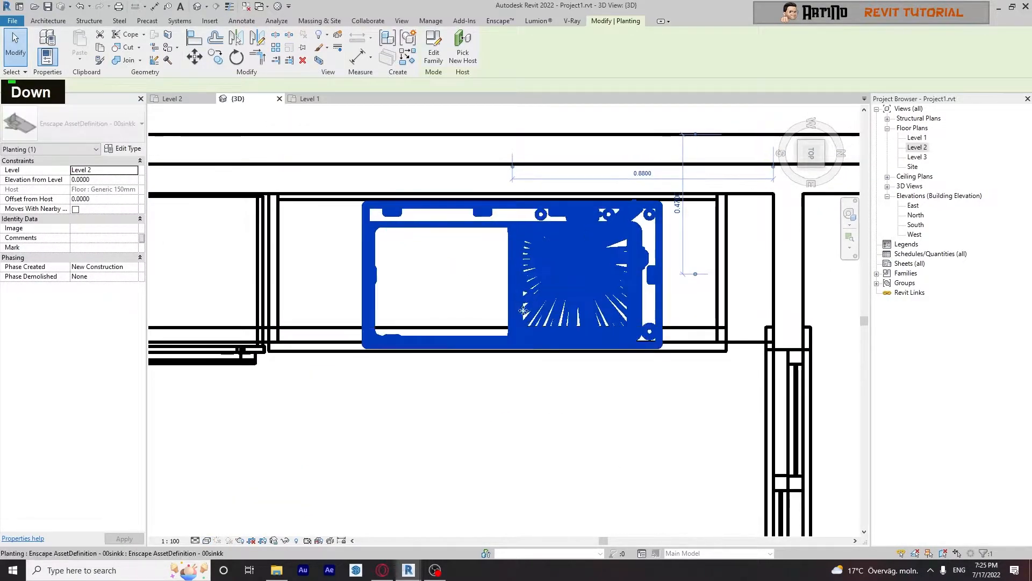
# - In the right-side view, raise the sink from the floor to countertop level in its niche
pyautogui.keyDown('shift'); pyautogui.moveTo(548, 381); pyautogui.dragTo(490, 305, button='middle'); pyautogui.keyUp('shift')
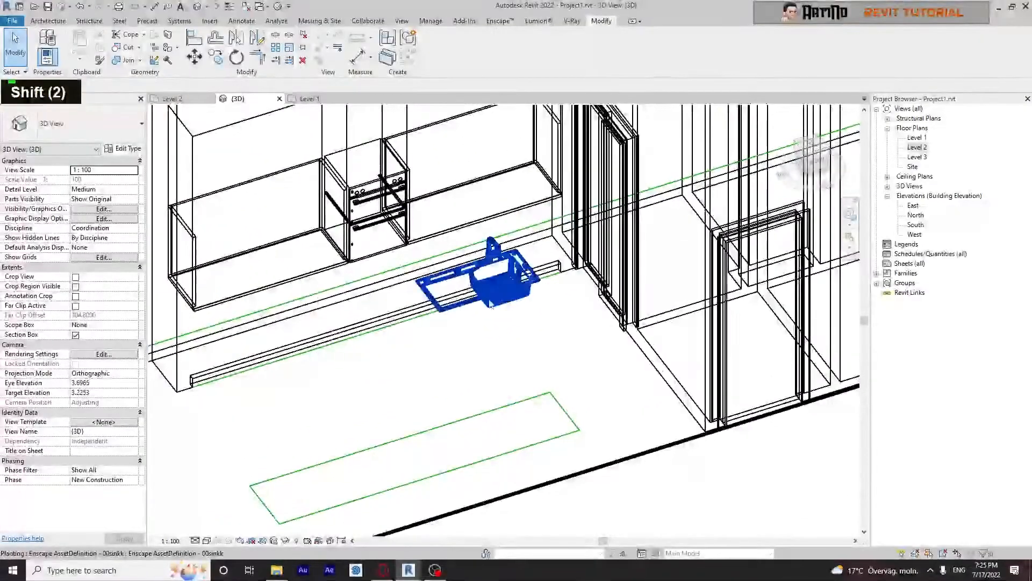
pyautogui.click(501, 306)
pyautogui.click(815, 162)
pyautogui.scroll(-5, 546, 295)
pyautogui.moveTo(537, 250); pyautogui.dragTo(518, 332, button='middle')
pyautogui.moveTo(538, 361); pyautogui.dragTo(534, 199)
pyautogui.click(434, 210)
# - Restore the Hidden Line visual style and inspect the sink's fit in the countertop
pyautogui.keyDown('shift'); pyautogui.moveTo(434, 211); pyautogui.dragTo(550, 345, button='middle'); pyautogui.keyUp('shift')
pyautogui.scroll(-1, 558, 396)
pyautogui.click(207, 540)
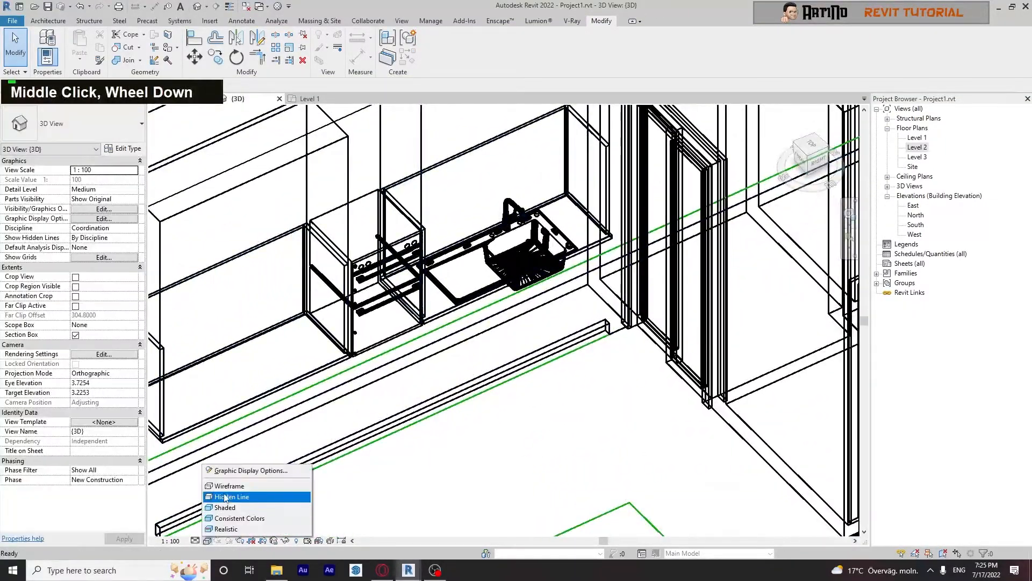
pyautogui.click(225, 496)
pyautogui.keyDown('shift'); pyautogui.moveTo(484, 376); pyautogui.dragTo(461, 401, button='middle'); pyautogui.keyUp('shift')
pyautogui.scroll(-2, 461, 401)
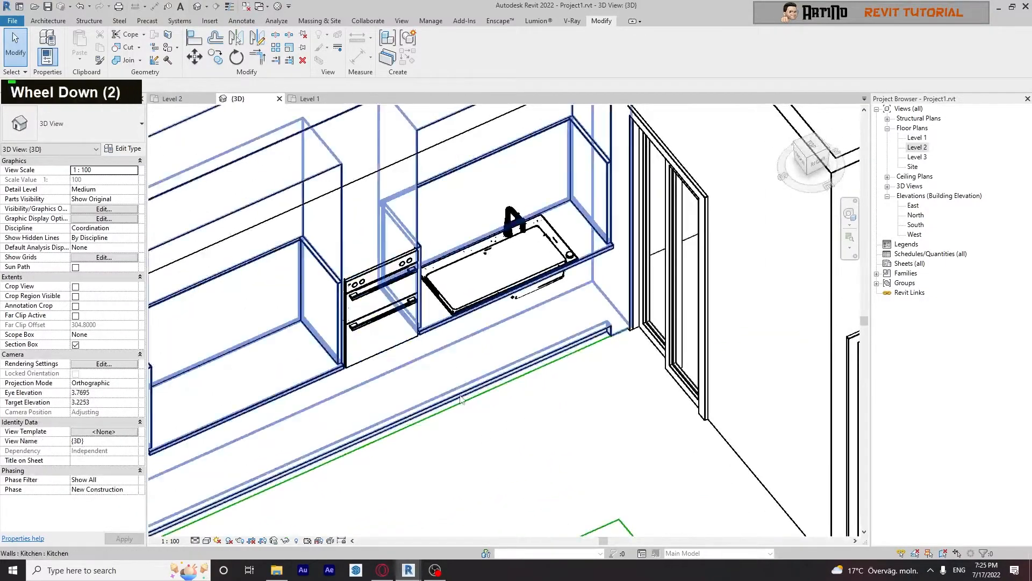
pyautogui.scroll(-2, 461, 401)
# - Open the kitchen for in-place editing and select its main block extrusion
pyautogui.click(367, 177)
pyautogui.scroll(-1, 367, 175)
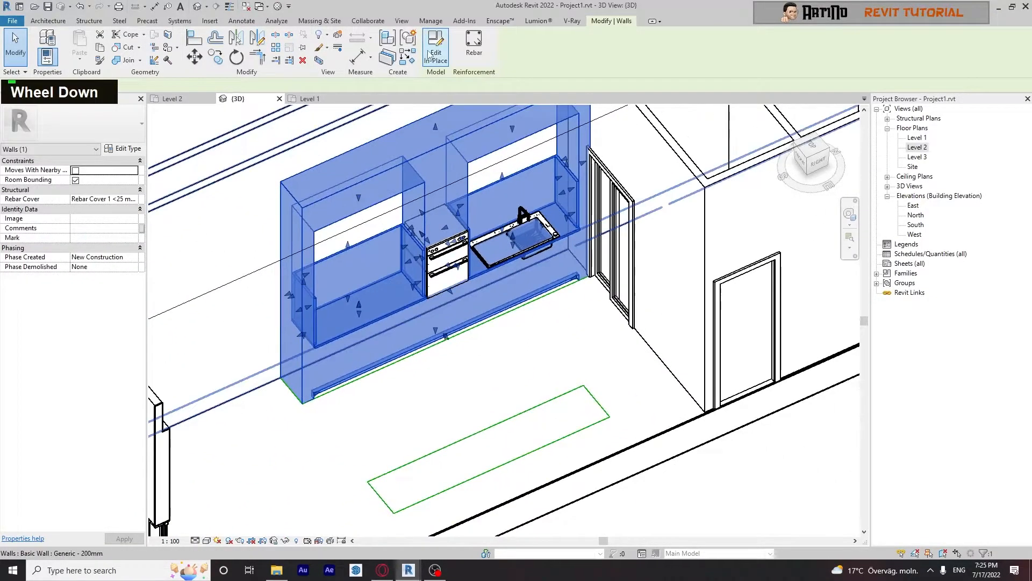
pyautogui.click(430, 55)
pyautogui.click(364, 180)
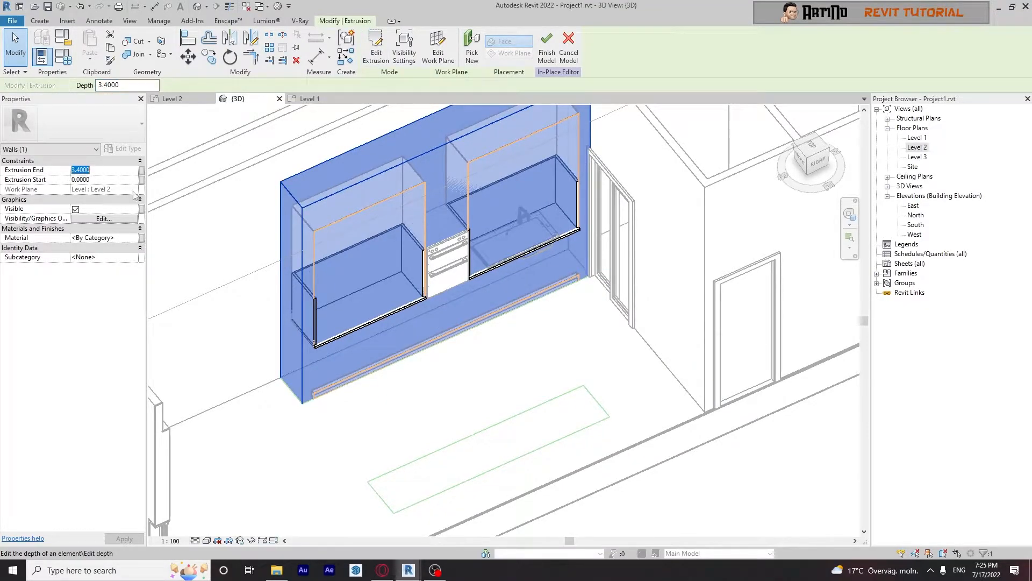
pyautogui.click(396, 408)
pyautogui.click(331, 386)
pyautogui.moveTo(331, 386)
pyautogui.keyDown('shift'); pyautogui.mouseDown(button='middle')
pyautogui.moveTo(378, 384)
pyautogui.moveTo(360, 397)
pyautogui.mouseUp(button='middle'); pyautogui.keyUp('shift')
# - Edit the main block's sketch so its long front line sits farther from the wall, and finish the sketch
pyautogui.click(380, 46)
pyautogui.scroll(1, 424, 357)
pyautogui.click(423, 353)
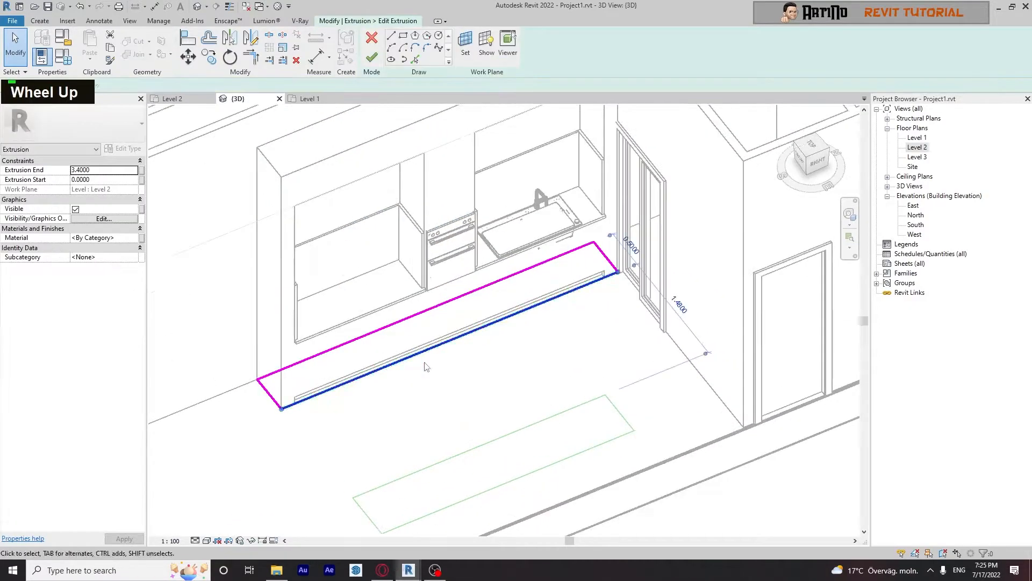
pyautogui.scroll(1, 424, 361)
pyautogui.keyDown('shift'); pyautogui.moveTo(425, 359); pyautogui.dragTo(452, 344, button='middle'); pyautogui.keyUp('shift')
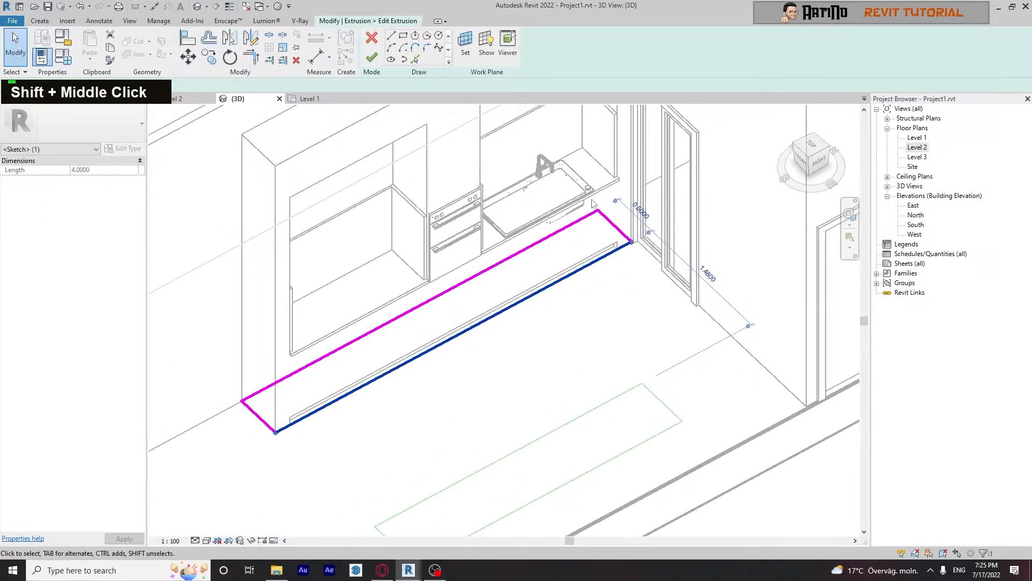
pyautogui.press('Return')
pyautogui.click(648, 323)
pyautogui.click(371, 57)
pyautogui.click(605, 353)
# - Increase the extrusion depth of the countertops in both niches to suit the deeper block
pyautogui.moveTo(580, 352)
pyautogui.keyDown('shift'); pyautogui.mouseDown(button='middle')
pyautogui.moveTo(534, 366)
pyautogui.moveTo(521, 340)
pyautogui.mouseUp(button='middle'); pyautogui.keyUp('shift')
pyautogui.click(507, 234)
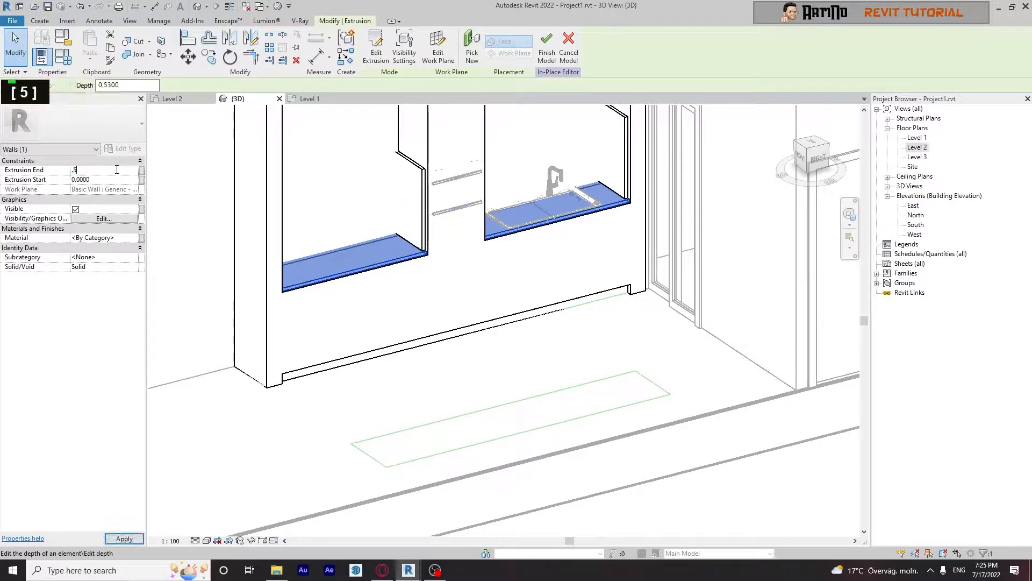
pyautogui.click(557, 388)
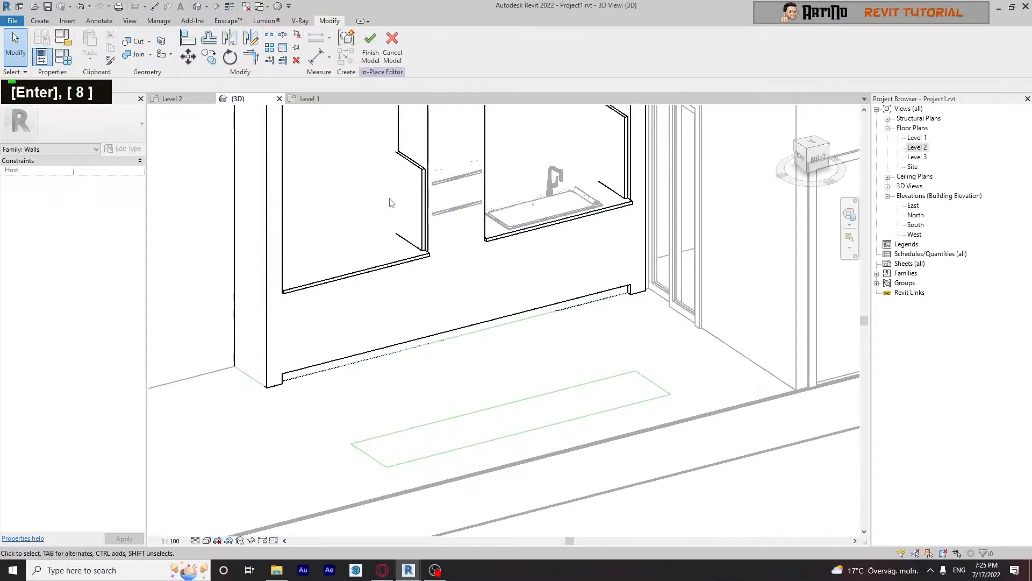
# - Select the void extrusion that cuts the niches and adjust its depth to the block's new front face
pyautogui.click(421, 186)
pyautogui.scroll(1, 471, 215)
pyautogui.click(506, 404)
pyautogui.scroll(-1, 506, 406)
pyautogui.keyDown('shift'); pyautogui.moveTo(505, 425); pyautogui.dragTo(528, 430, button='middle'); pyautogui.keyUp('shift')
pyautogui.click(442, 242)
pyautogui.keyDown('shift'); pyautogui.moveTo(396, 219); pyautogui.dragTo(431, 212, button='middle'); pyautogui.keyUp('shift')
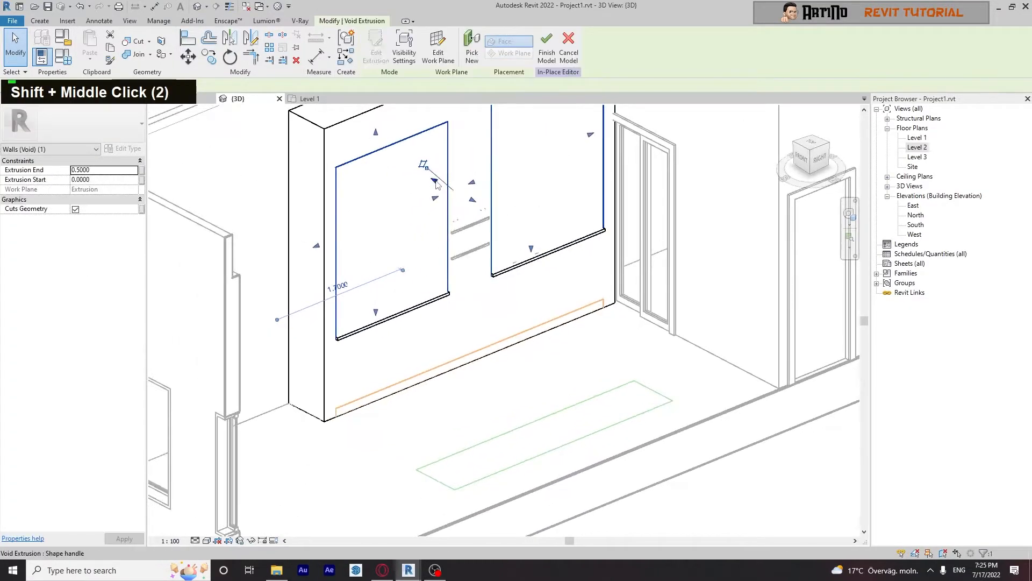
pyautogui.click(511, 406)
# - Stretch the niche side panels forward to the block's new front and finish the in-place model
pyautogui.keyDown('shift'); pyautogui.moveTo(496, 414); pyautogui.dragTo(459, 403, button='middle'); pyautogui.keyUp('shift')
pyautogui.scroll(3, 617, 334)
pyautogui.keyDown('shift'); pyautogui.moveTo(616, 335); pyautogui.dragTo(519, 361, button='middle'); pyautogui.keyUp('shift')
pyautogui.click(433, 282)
pyautogui.scroll(2, 434, 281)
pyautogui.moveTo(359, 259); pyautogui.dragTo(362, 258)
pyautogui.click(470, 452)
pyautogui.keyDown('shift'); pyautogui.moveTo(469, 450); pyautogui.dragTo(428, 326, button='middle'); pyautogui.keyUp('shift')
pyautogui.click(405, 234)
pyautogui.scroll(5, 379, 242)
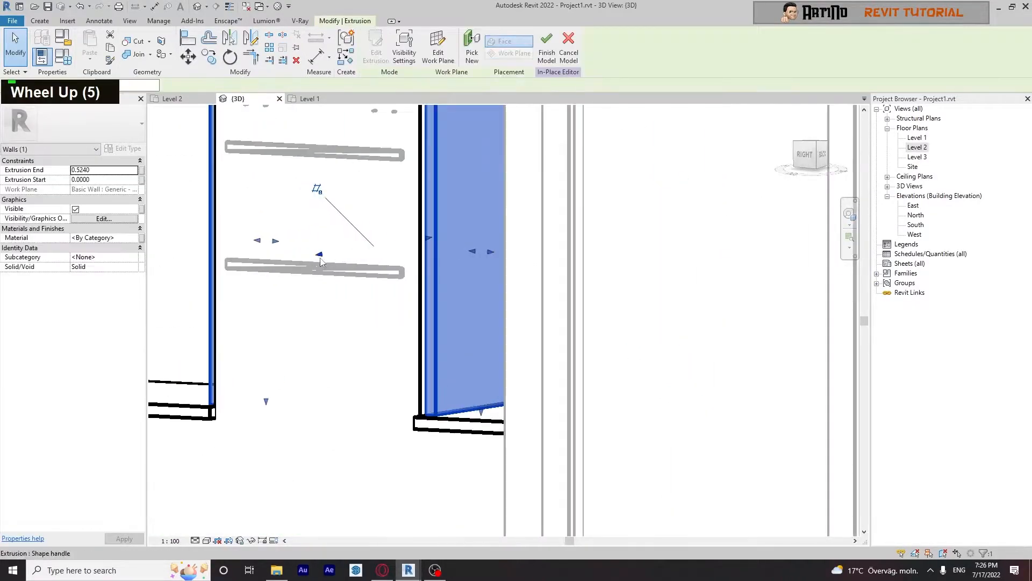
pyautogui.scroll(-5, 320, 341)
pyautogui.keyDown('shift'); pyautogui.moveTo(320, 340); pyautogui.dragTo(408, 376, button='middle'); pyautogui.keyUp('shift')
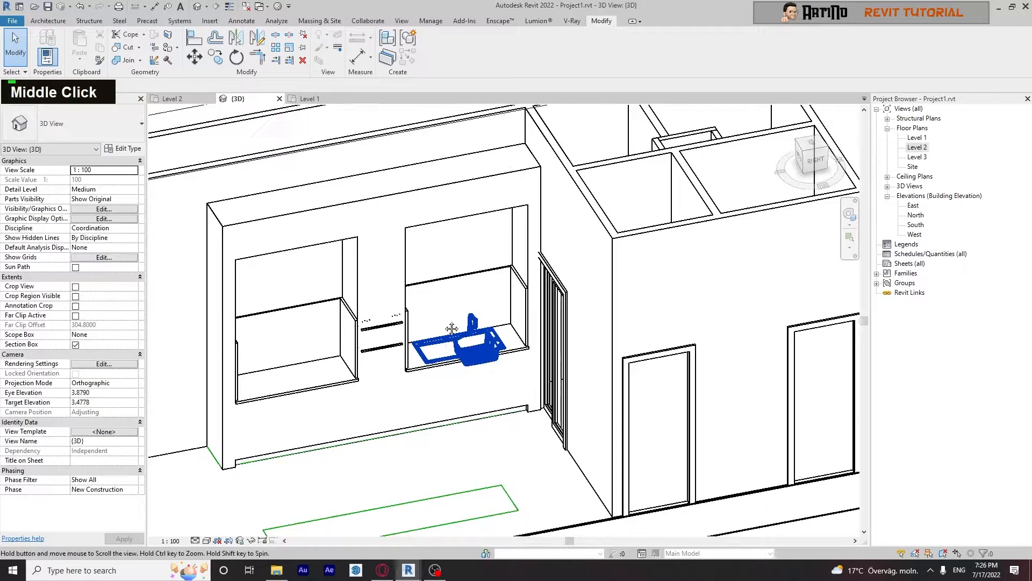
# - In the top view, nudge the oven forward to the kitchen's new front face, and check it in 3D
pyautogui.moveTo(452, 328); pyautogui.dragTo(464, 247, button='middle')
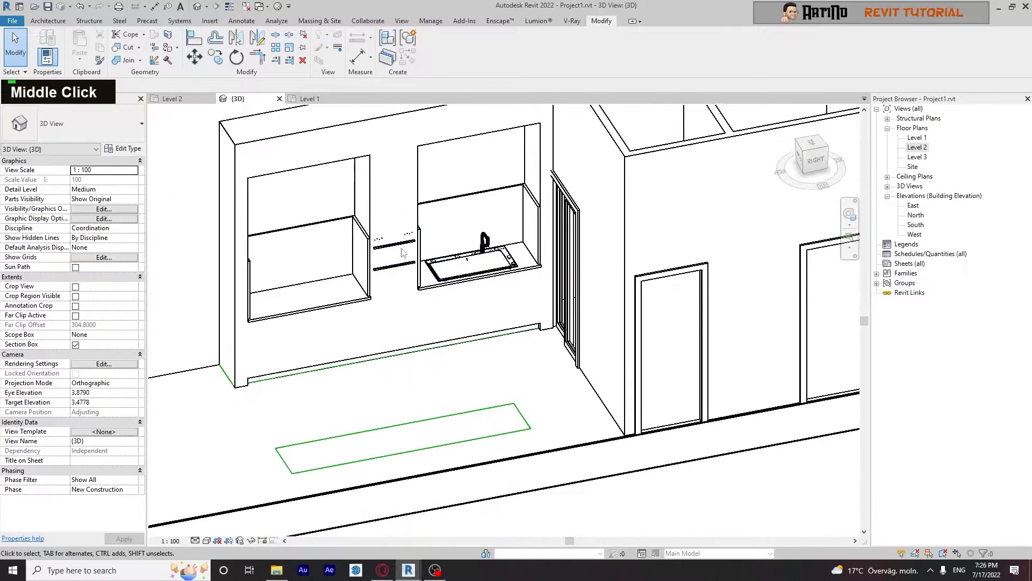
pyautogui.click(399, 253)
pyautogui.click(810, 142)
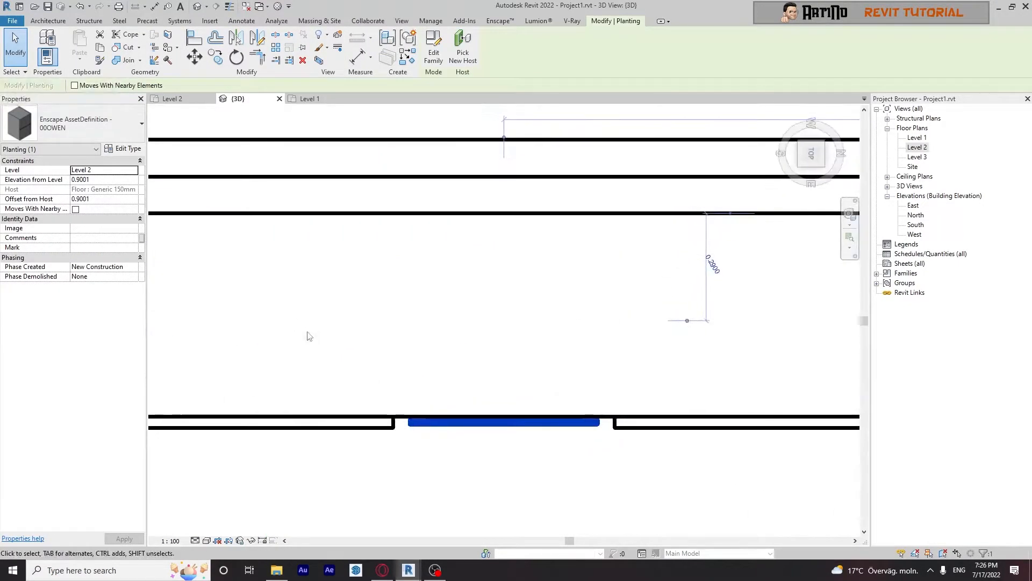
pyautogui.press('Down')
pyautogui.press('Down')
pyautogui.press('Down')
pyautogui.press('Down')
pyautogui.press('Down')
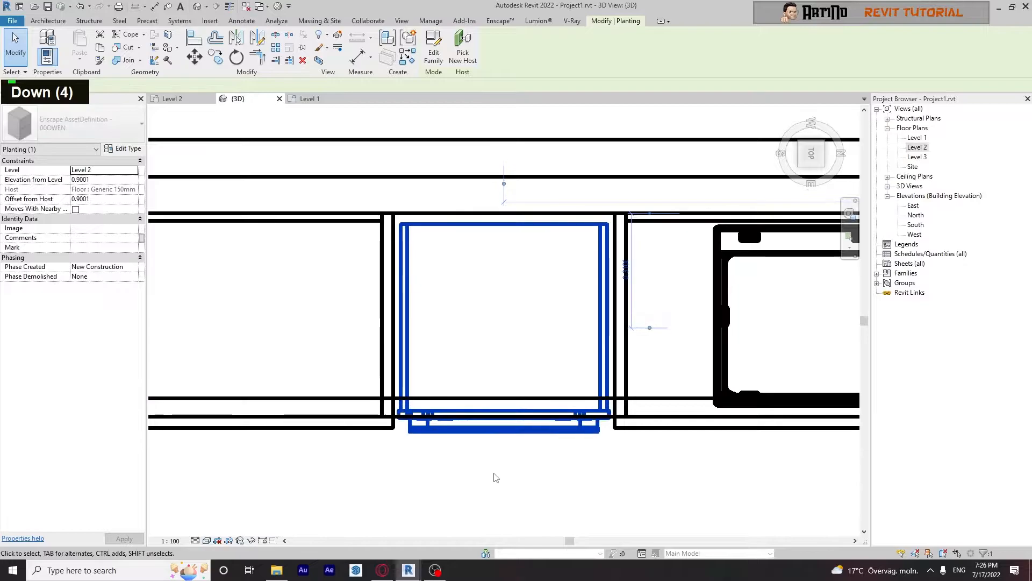
pyautogui.press('Up')
pyautogui.scroll(-5, 461, 504)
pyautogui.keyDown('shift'); pyautogui.moveTo(461, 504); pyautogui.dragTo(580, 353, button='middle'); pyautogui.keyUp('shift')
pyautogui.press('Escape')
pyautogui.click(559, 414)
pyautogui.press('Escape')
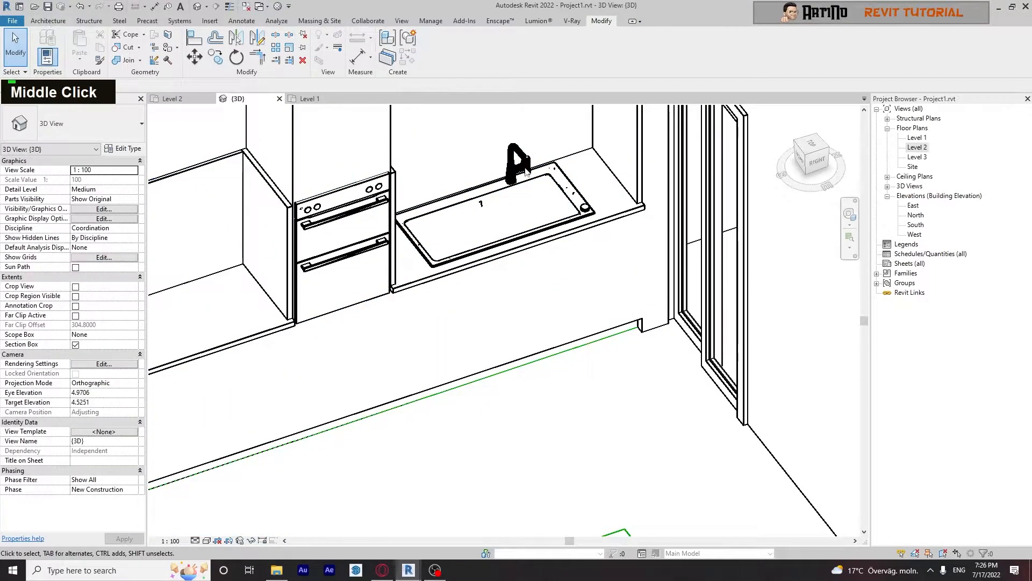
# - Reopen the kitchen for in-place editing and start a void extrusion with the sink countertop's top face as work plane
pyautogui.doubleClick(489, 148)
pyautogui.moveTo(537, 279); pyautogui.dragTo(564, 329, button='middle')
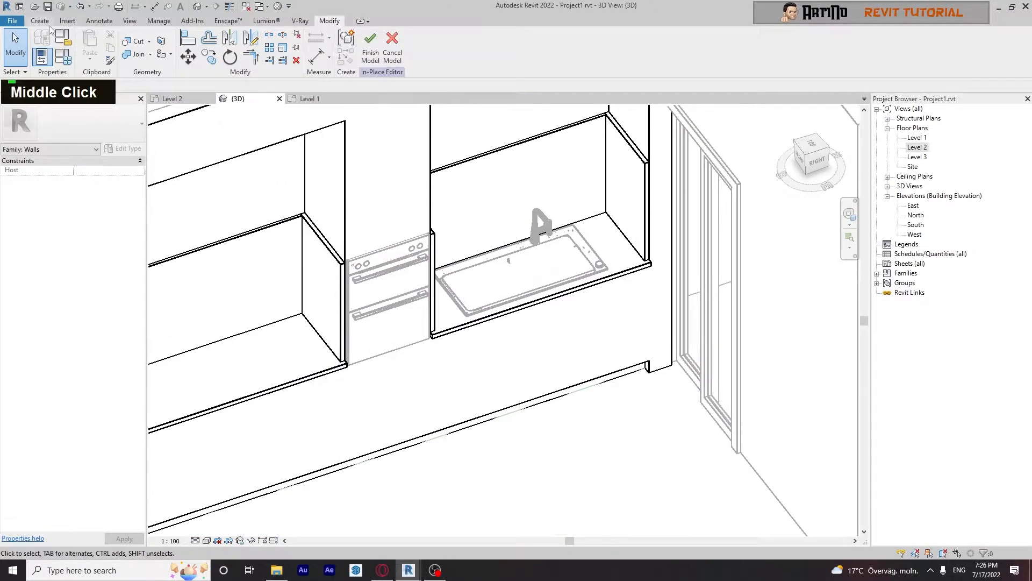
pyautogui.click(40, 20)
pyautogui.click(207, 46)
pyautogui.click(228, 78)
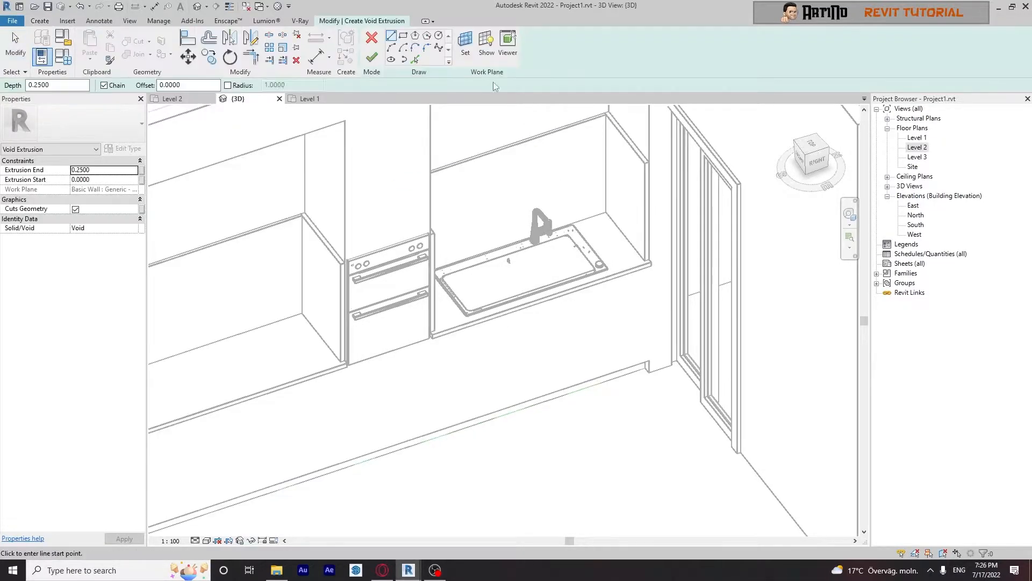
pyautogui.doubleClick(468, 330)
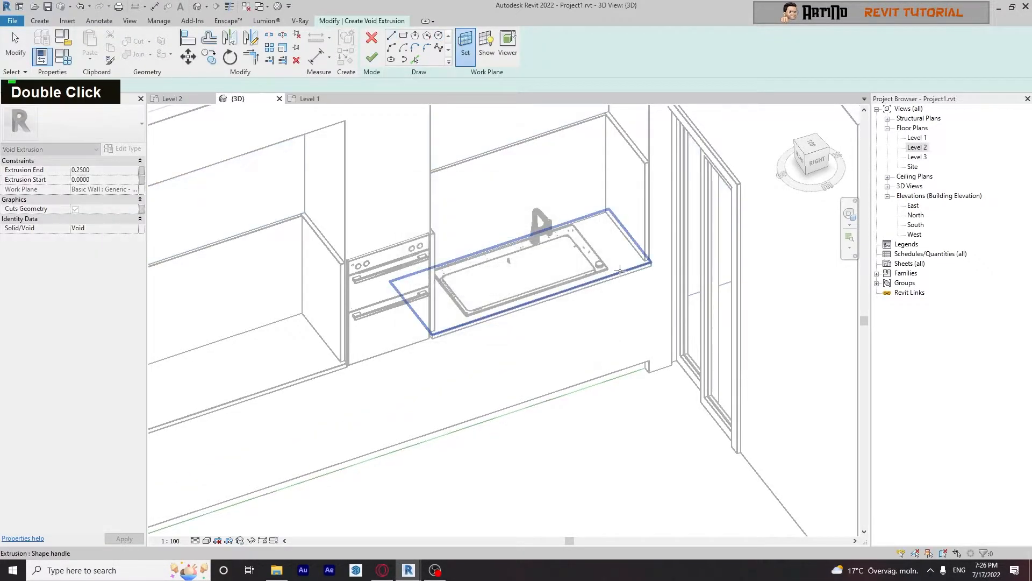
# - Sketch a rectangular void over the sink's outline to cut the countertop, and finish the sketch and the in-place model
pyautogui.scroll(3, 494, 169)
pyautogui.click(404, 35)
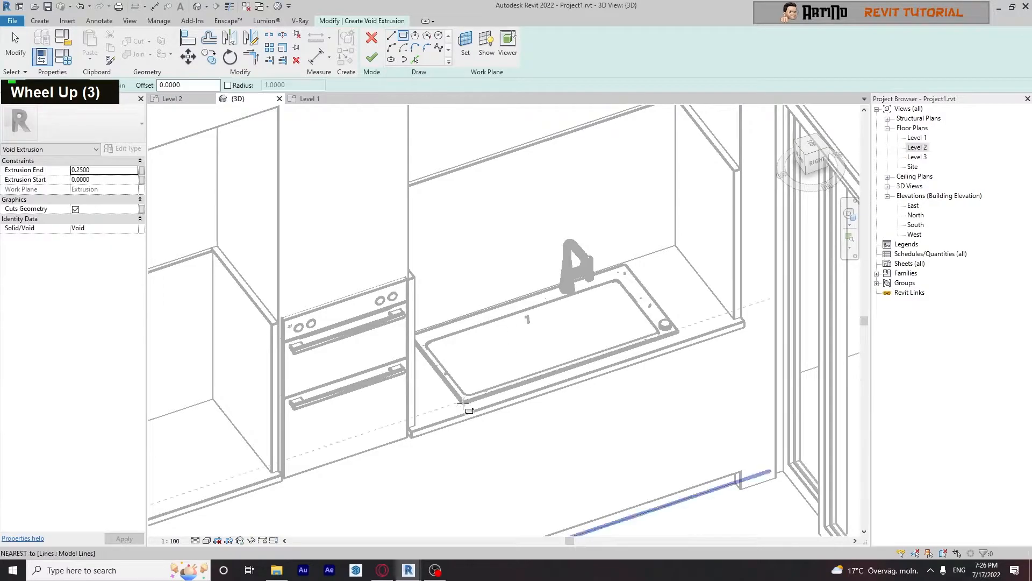
pyautogui.click(463, 404)
pyautogui.scroll(3, 621, 272)
pyautogui.click(628, 260)
pyautogui.click(371, 58)
pyautogui.keyDown('shift'); pyautogui.moveTo(682, 371); pyautogui.dragTo(563, 463, button='middle'); pyautogui.keyUp('shift')
pyautogui.press('Escape')
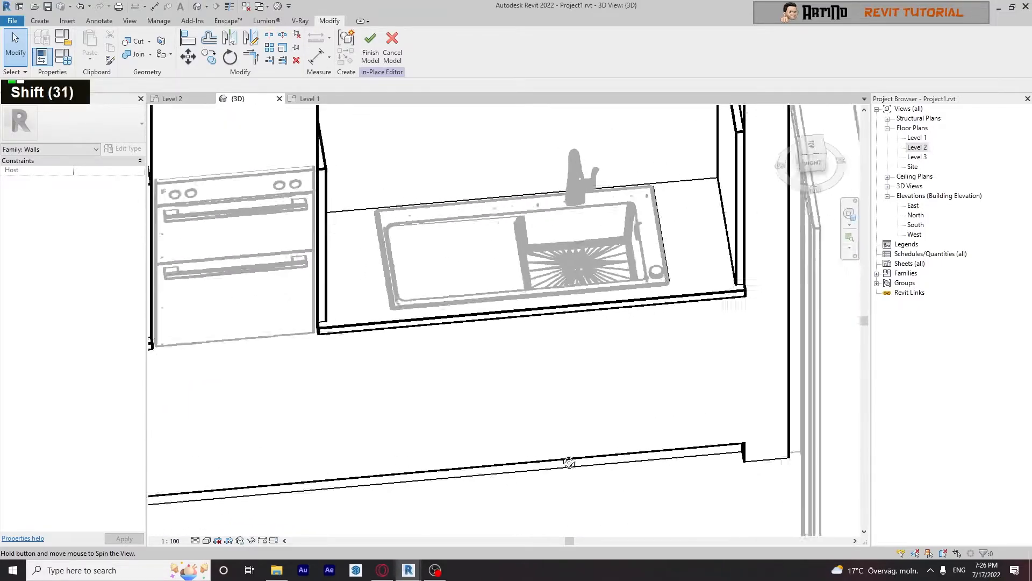
pyautogui.keyDown('shift'); pyautogui.scroll(-3, 563, 463); pyautogui.keyUp('shift')
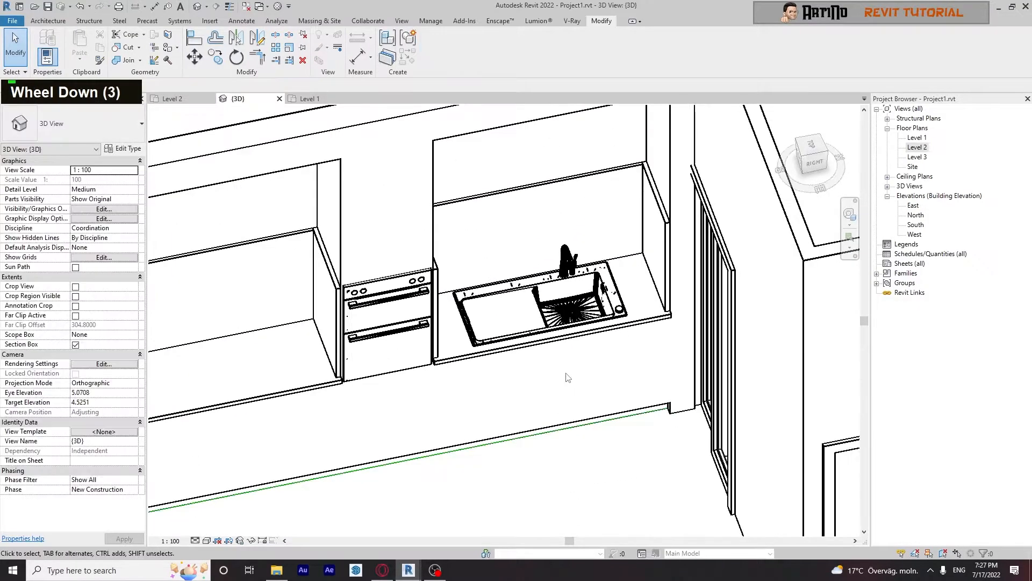
# - Reopen the kitchen for in-place editing and start a solid extrusion with a picked kitchen face as work plane
pyautogui.scroll(3, 591, 339)
pyautogui.keyDown('shift'); pyautogui.moveTo(590, 339); pyautogui.dragTo(387, 425, button='middle'); pyautogui.keyUp('shift')
pyautogui.click(50, 23)
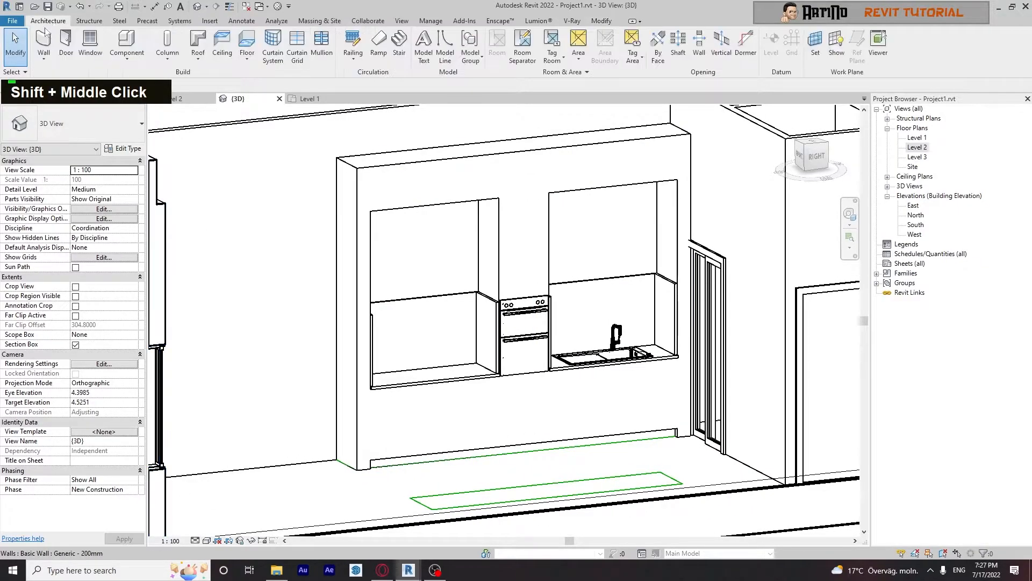
pyautogui.doubleClick(463, 184)
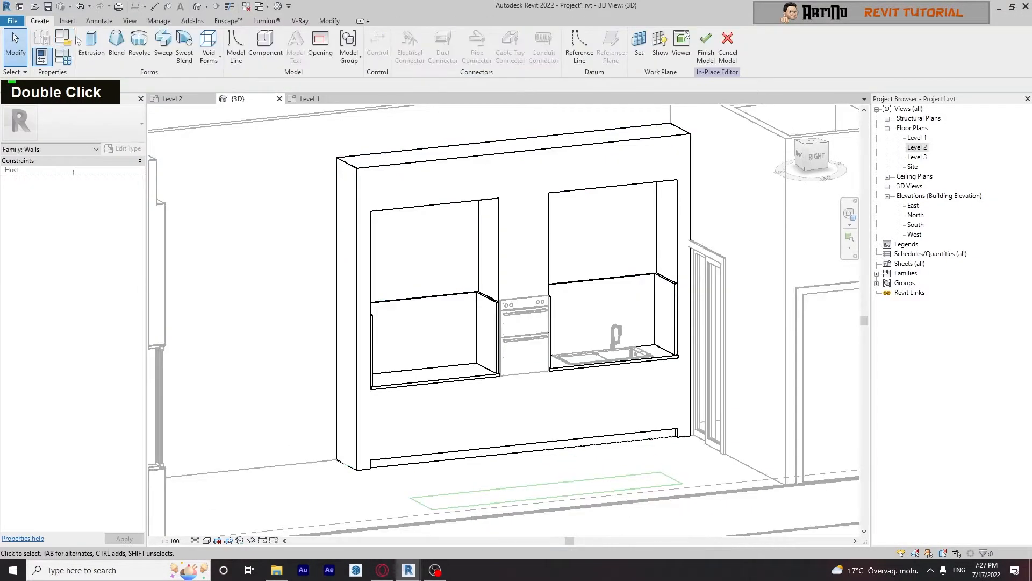
pyautogui.click(89, 43)
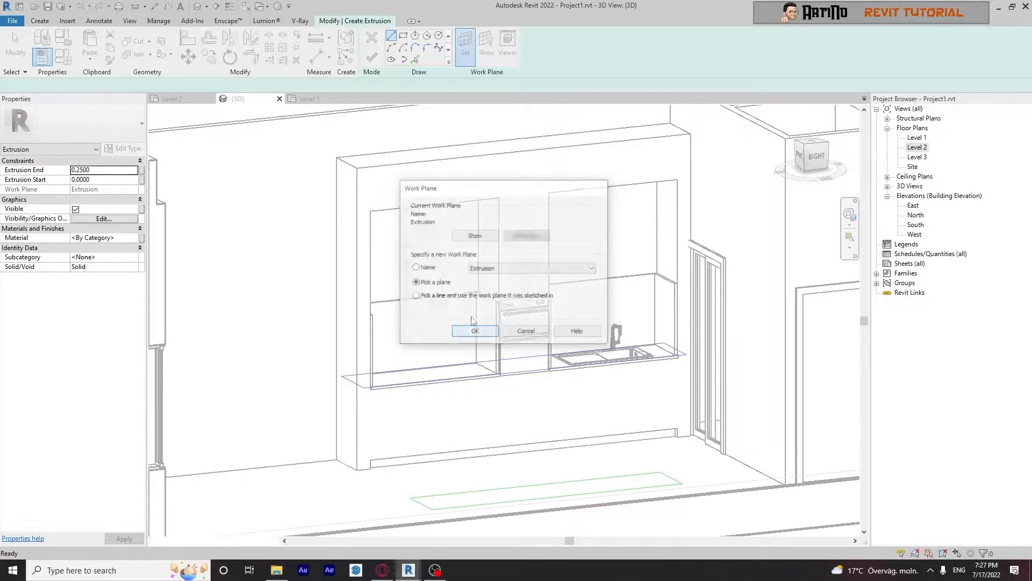
pyautogui.click(475, 331)
pyautogui.click(436, 247)
pyautogui.keyDown('shift'); pyautogui.moveTo(436, 247); pyautogui.dragTo(481, 310, button='middle'); pyautogui.keyUp('shift')
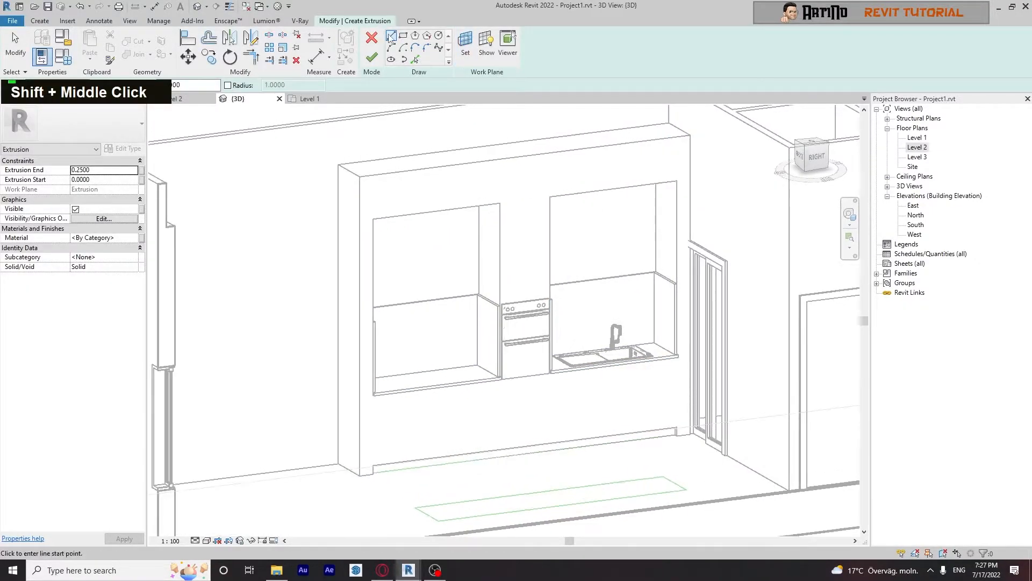
# - Draw the full-height outer line and short top line of a strip at the block's end farthest from the sliding door
pyautogui.scroll(2, 359, 477)
pyautogui.click(360, 476)
pyautogui.click(360, 132)
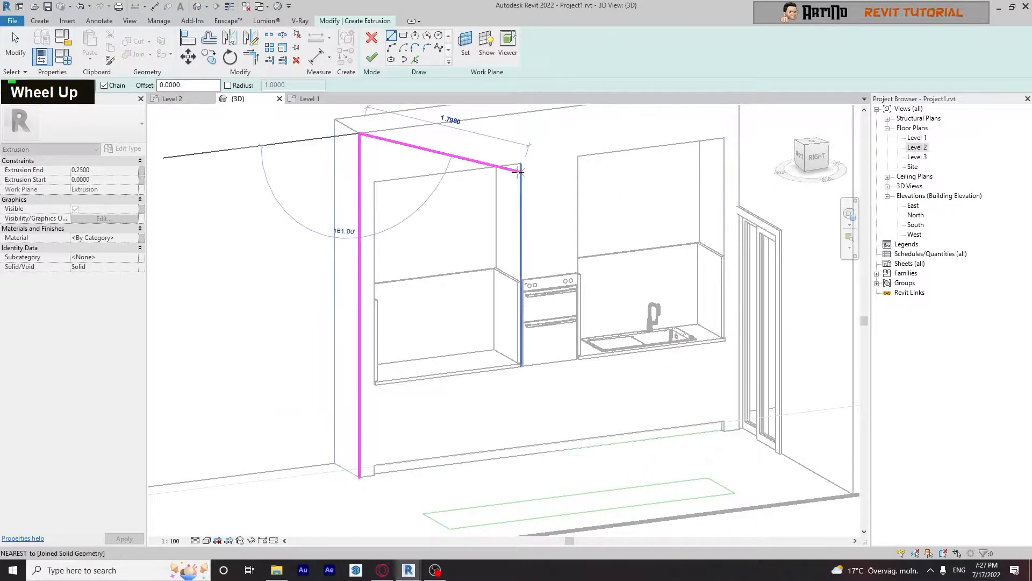
pyautogui.scroll(1, 355, 147)
pyautogui.moveTo(358, 165); pyautogui.dragTo(349, 193, button='middle')
pyautogui.click(376, 155)
pyautogui.press('Escape')
pyautogui.moveTo(410, 302)
pyautogui.mouseDown(button='middle')
pyautogui.moveTo(424, 205)
pyautogui.moveTo(402, 289)
pyautogui.moveTo(412, 414)
pyautogui.mouseUp(button='middle')
# - Draw the strip's short bottom line and its vertical line along the niche edge, and trim the corners closed
pyautogui.click(363, 466)
pyautogui.click(380, 463)
pyautogui.click(396, 253)
pyautogui.press('Escape')
pyautogui.press('t')
pyautogui.press('r')
pyautogui.click(387, 257)
pyautogui.click(397, 281)
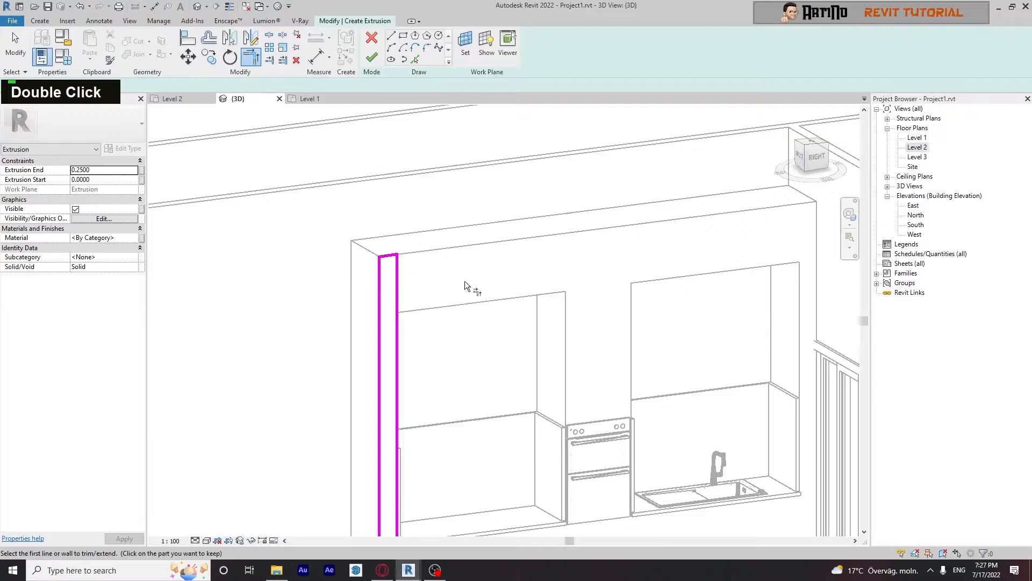
# - Draw a recessed vertical line inside the strip from the plinth's top to the niche's upper edge, and trim its upper corner
pyautogui.click(390, 35)
pyautogui.moveTo(434, 244); pyautogui.dragTo(423, 138, button='middle')
pyautogui.scroll(5, 389, 490)
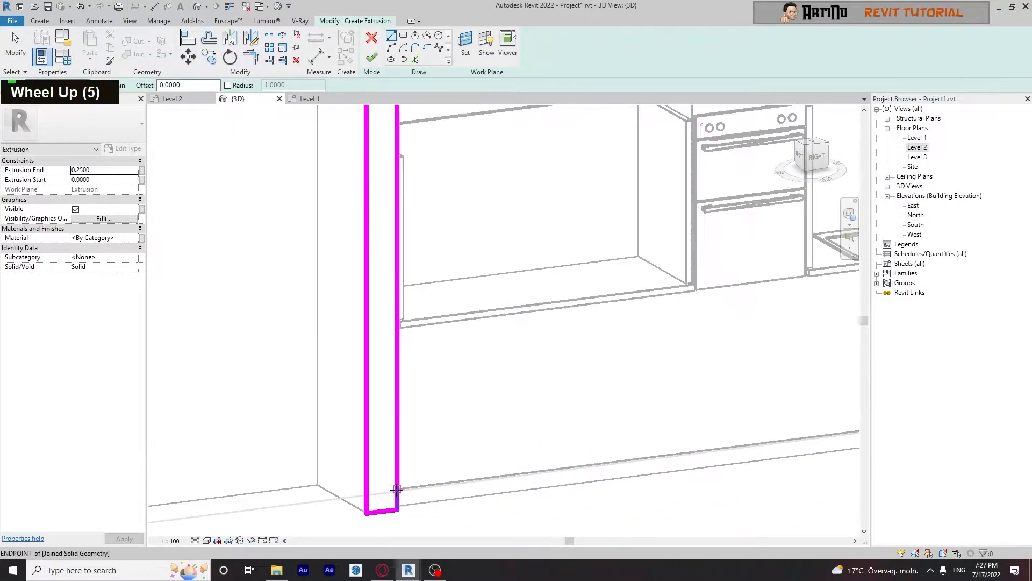
pyautogui.scroll(5, 388, 491)
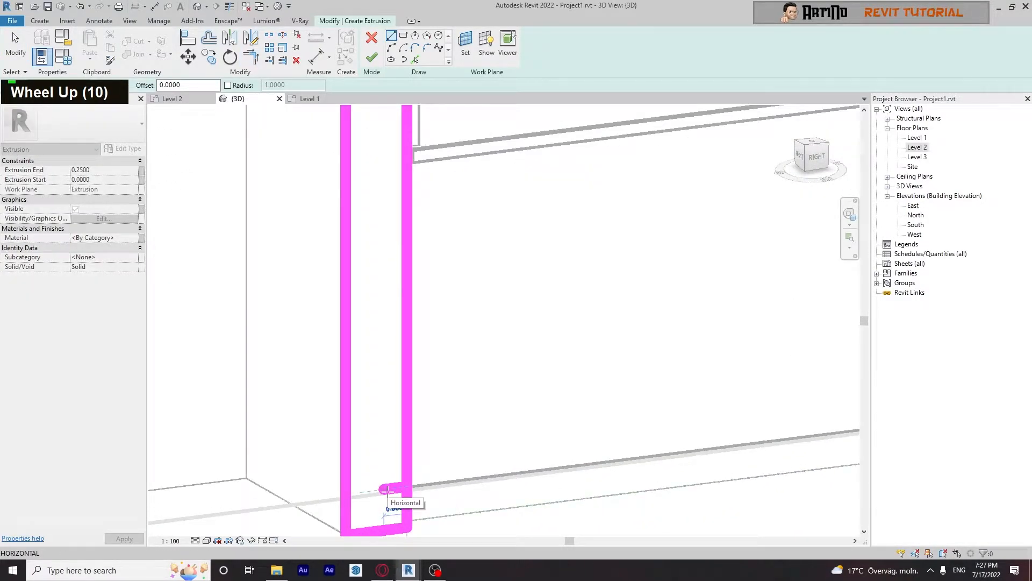
pyautogui.scroll(-8, 387, 489)
pyautogui.moveTo(356, 282); pyautogui.dragTo(396, 338, button='middle')
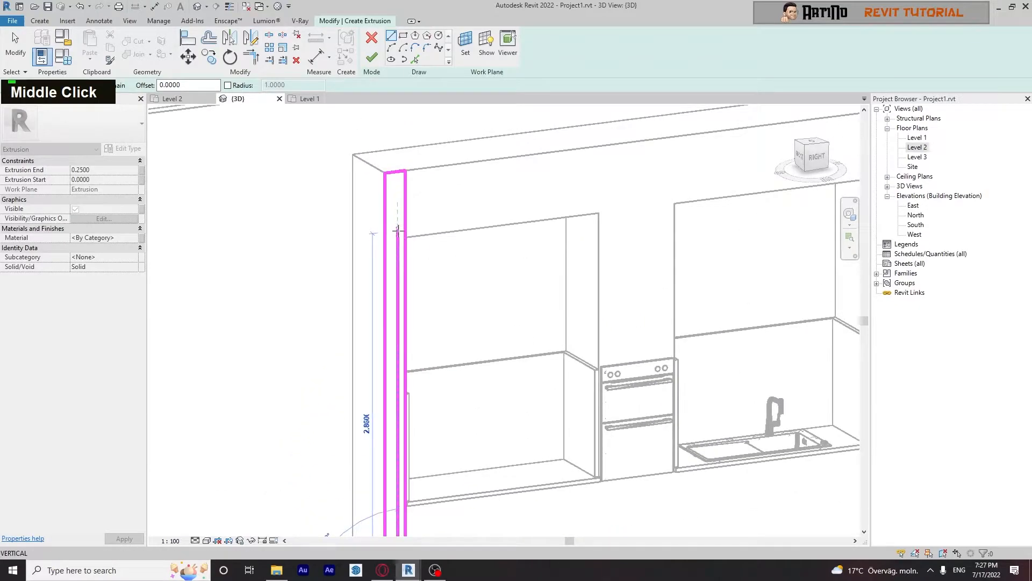
pyautogui.press('Escape')
pyautogui.press('Escape')
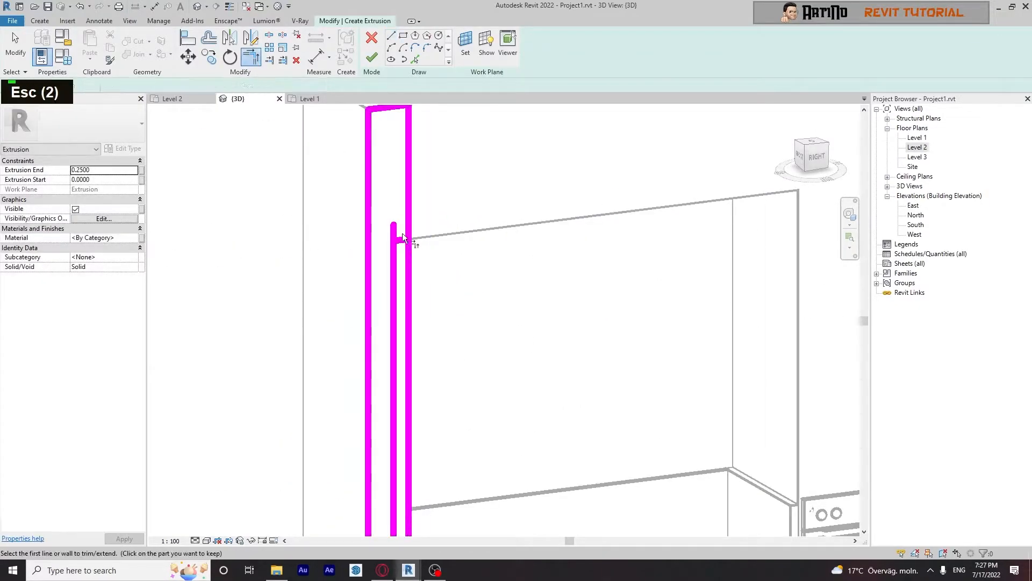
pyautogui.doubleClick(390, 252)
pyautogui.press('Escape')
pyautogui.press('Escape')
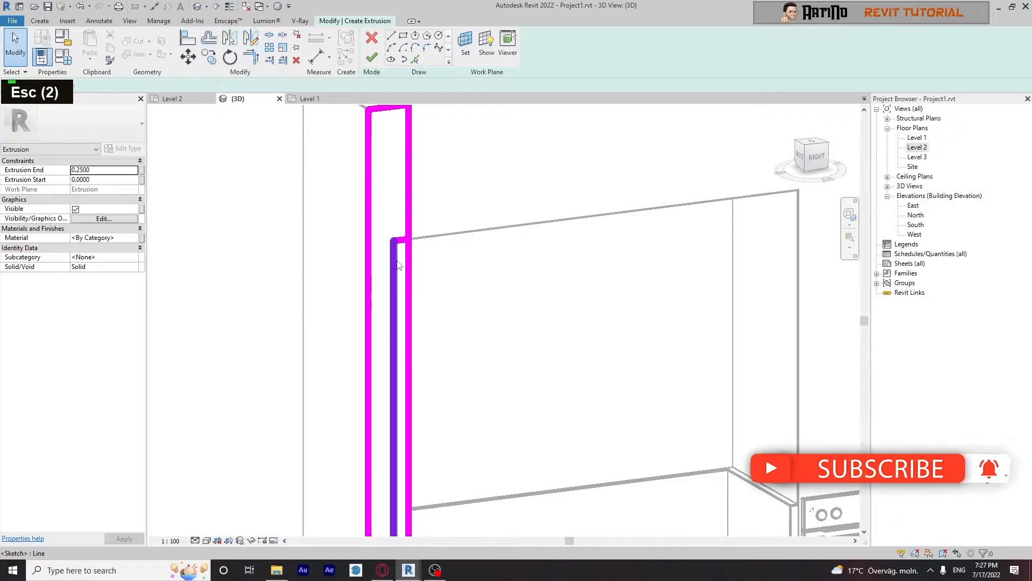
# - Edit the distance between the recessed vertical line and the strip's niche-side line
pyautogui.scroll(-8, 395, 273)
pyautogui.scroll(9, 409, 505)
pyautogui.moveTo(410, 507); pyautogui.dragTo(424, 342, button='middle')
pyautogui.click(382, 393)
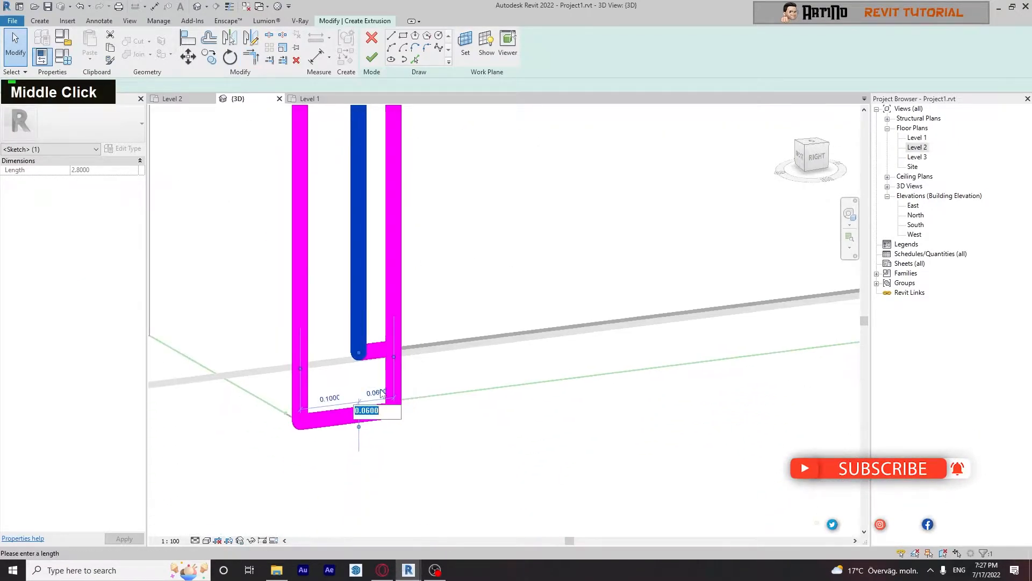
pyautogui.press('Return')
# - Split and trim the strip's niche-side line to leave a closed notched profile, and finish the extrusion sketch
pyautogui.scroll(-8, 383, 393)
pyautogui.moveTo(424, 107); pyautogui.dragTo(404, 189, button='middle')
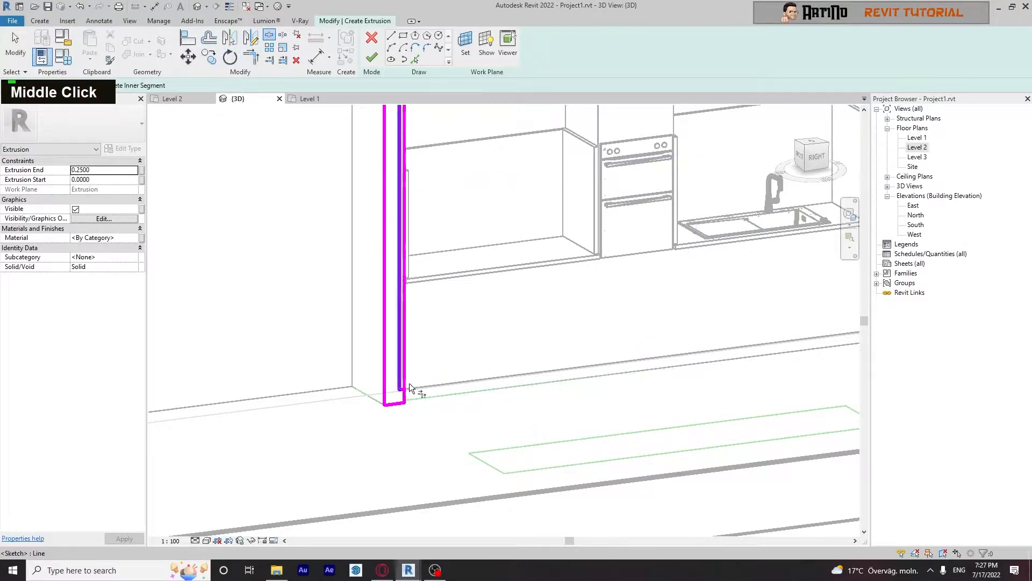
pyautogui.scroll(12, 403, 369)
pyautogui.scroll(-12, 419, 422)
pyautogui.moveTo(425, 276); pyautogui.dragTo(354, 236, button='middle')
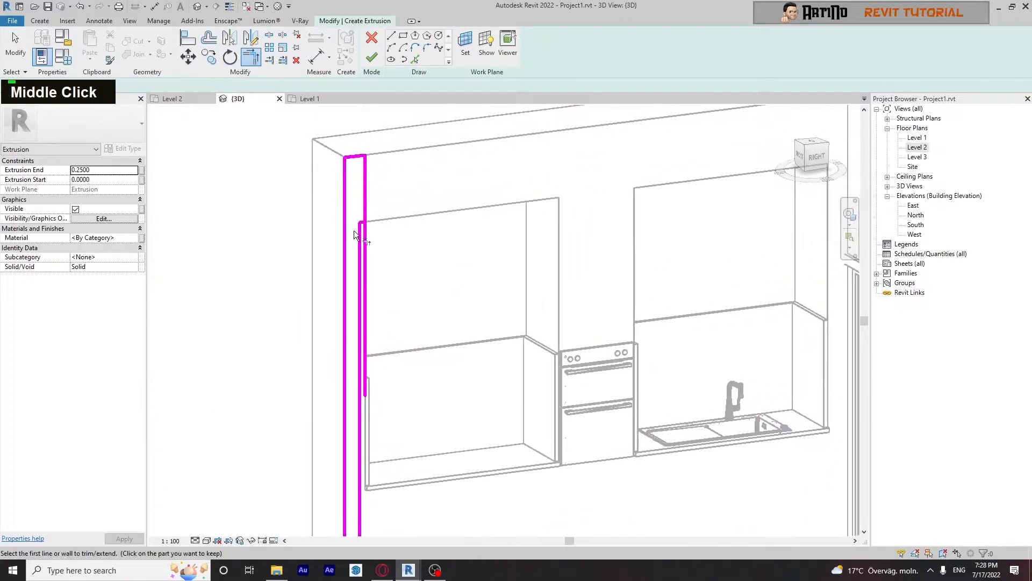
pyautogui.scroll(3, 354, 232)
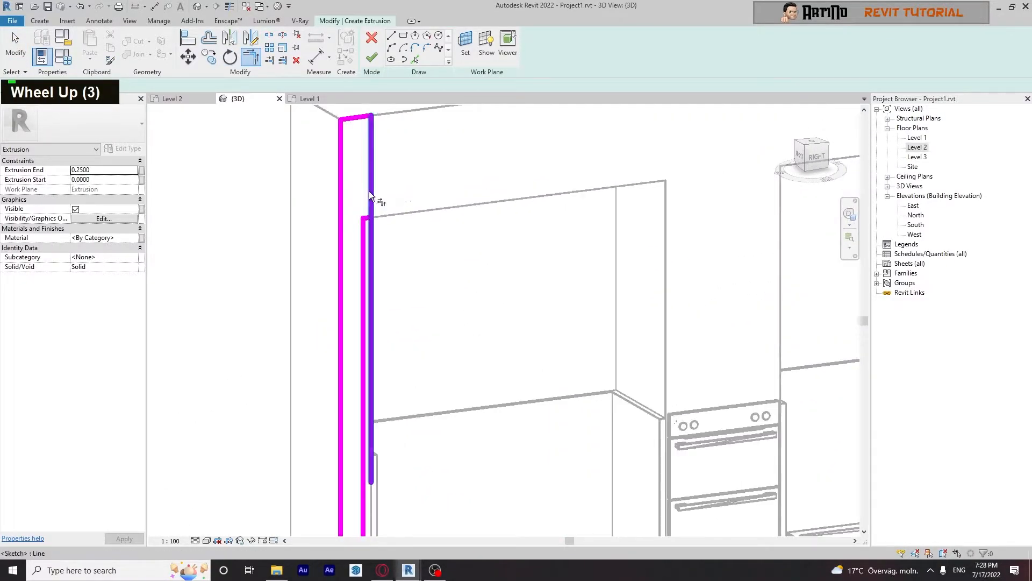
pyautogui.click(372, 57)
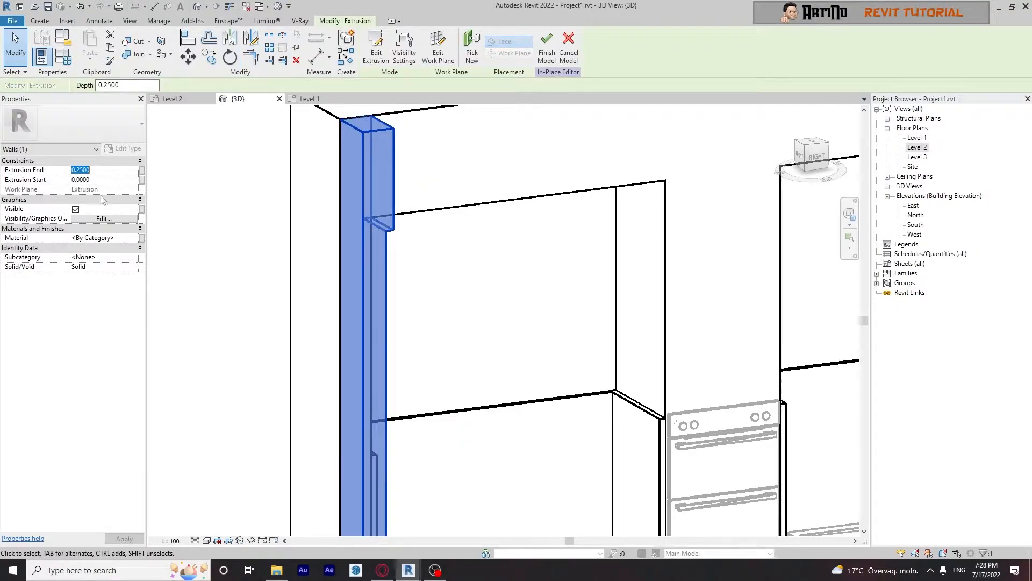
# - Set the side strip's extrusion end to 0.04
pyautogui.press('Return')
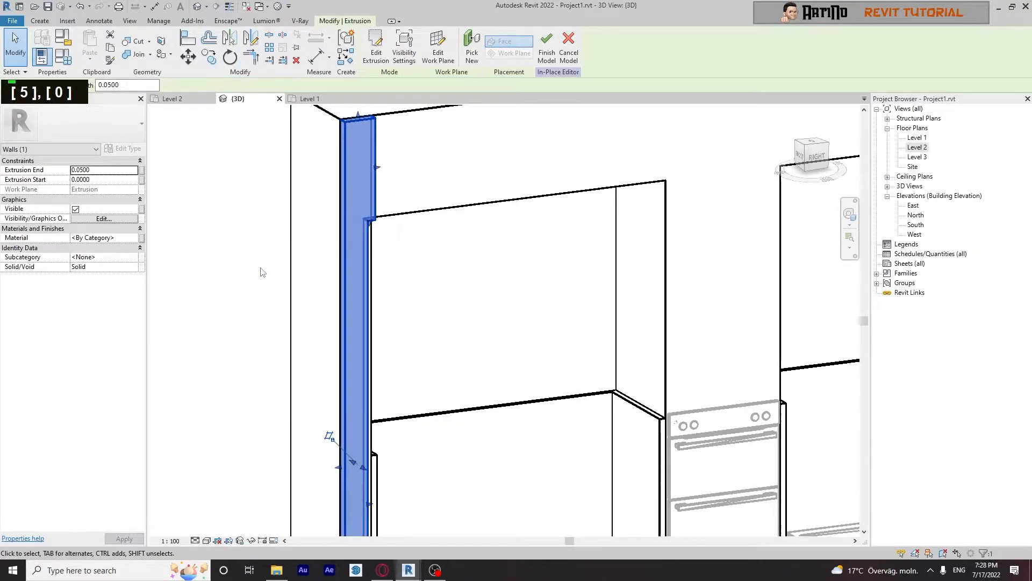
pyautogui.write('.04')
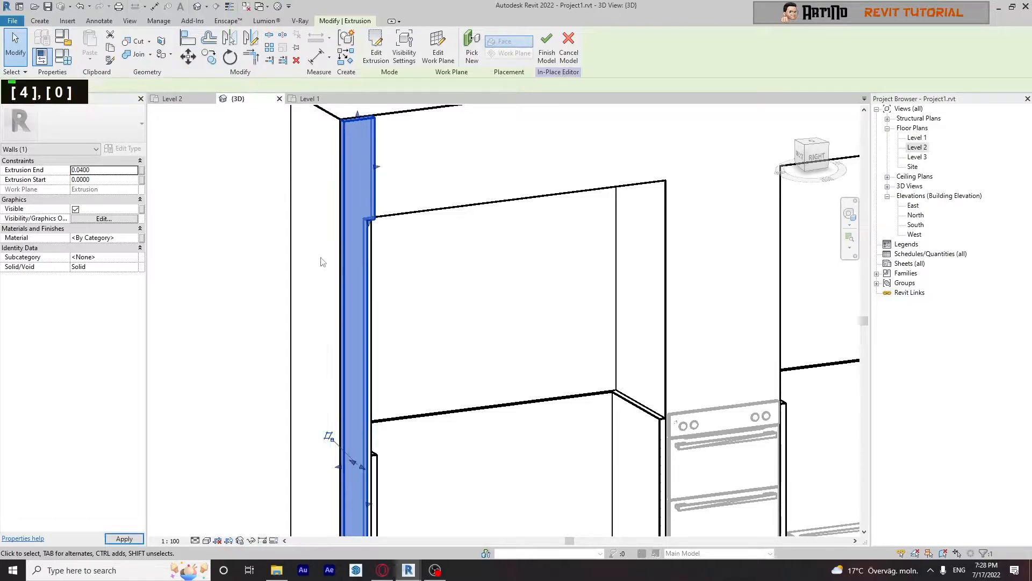
pyautogui.click(257, 273)
pyautogui.scroll(-4, 239, 291)
pyautogui.moveTo(238, 290); pyautogui.dragTo(251, 282, button='middle')
# - Edit the strip's sketch, mirror its profile about the midpoint of the block's top edge to the opposite side, and finish the sketch
pyautogui.click(301, 253)
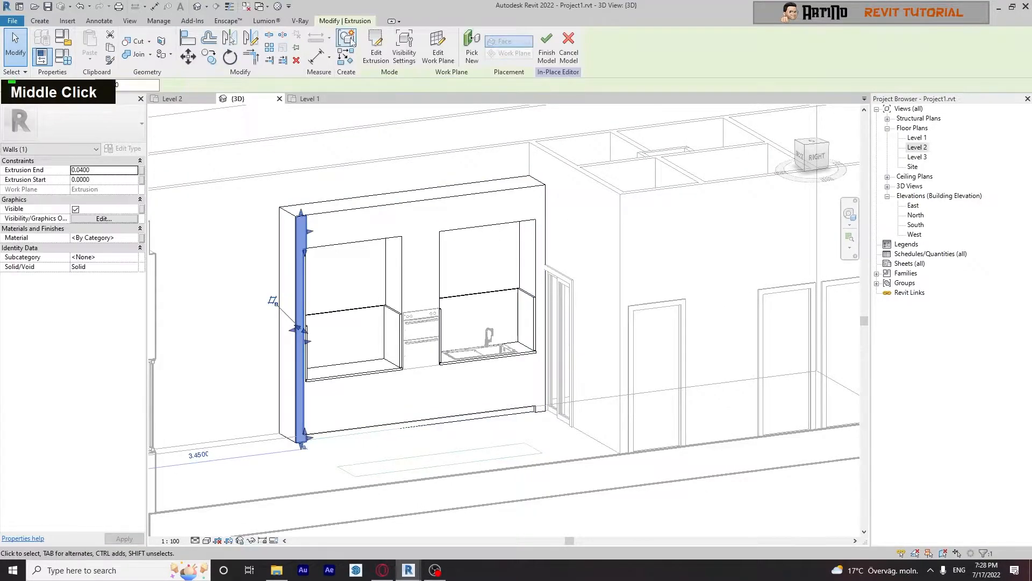
pyautogui.click(371, 50)
pyautogui.click(251, 40)
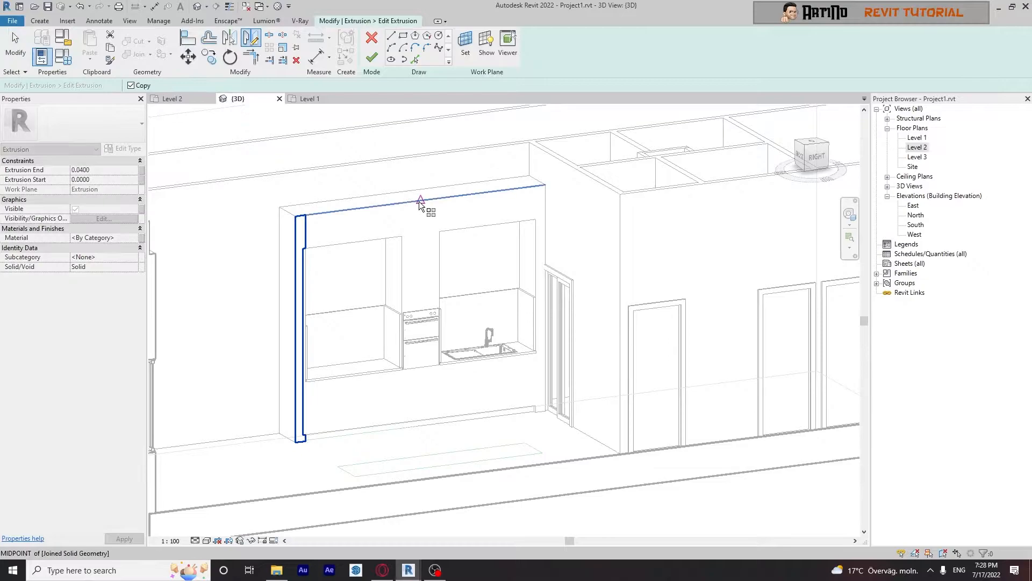
pyautogui.click(423, 288)
pyautogui.press('Escape')
pyautogui.press('Escape')
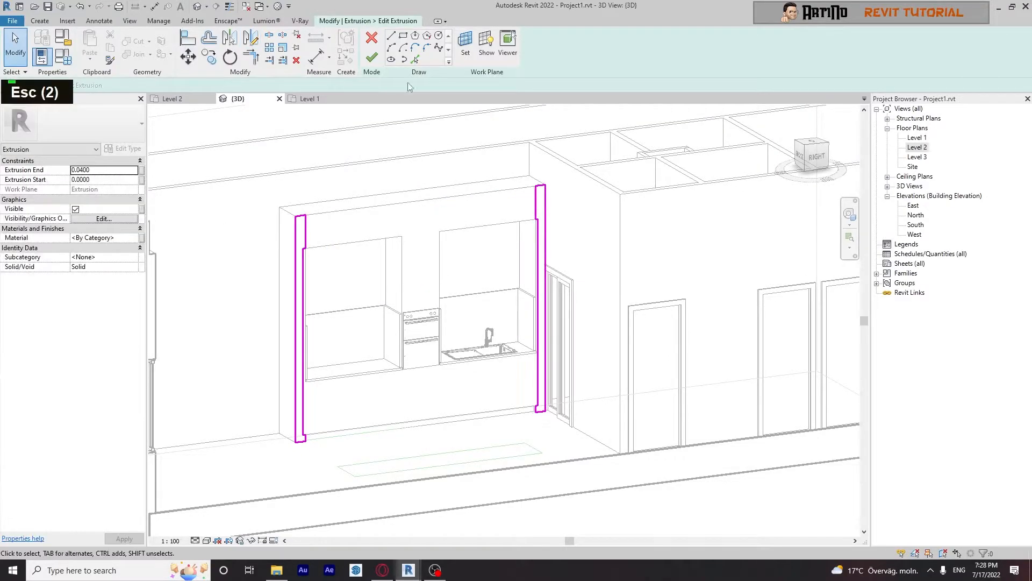
pyautogui.click(371, 57)
# - Reopen the sketch of the two side strips and set the extrusion end to 0.02
pyautogui.scroll(13, 506, 399)
pyautogui.click(512, 440)
pyautogui.scroll(-14, 512, 440)
pyautogui.moveTo(409, 400)
pyautogui.keyDown('shift'); pyautogui.mouseDown(button='middle')
pyautogui.moveTo(394, 496)
pyautogui.moveTo(411, 413)
pyautogui.mouseUp(button='middle'); pyautogui.keyUp('shift')
pyautogui.scroll(5, 410, 412)
pyautogui.middleClick(477, 385)
pyautogui.moveTo(477, 385)
pyautogui.keyDown('shift'); pyautogui.mouseDown(button='middle')
pyautogui.moveTo(484, 331)
pyautogui.moveTo(464, 342)
pyautogui.mouseUp(button='middle'); pyautogui.keyUp('shift')
pyautogui.click(326, 251)
pyautogui.scroll(-3, 326, 252)
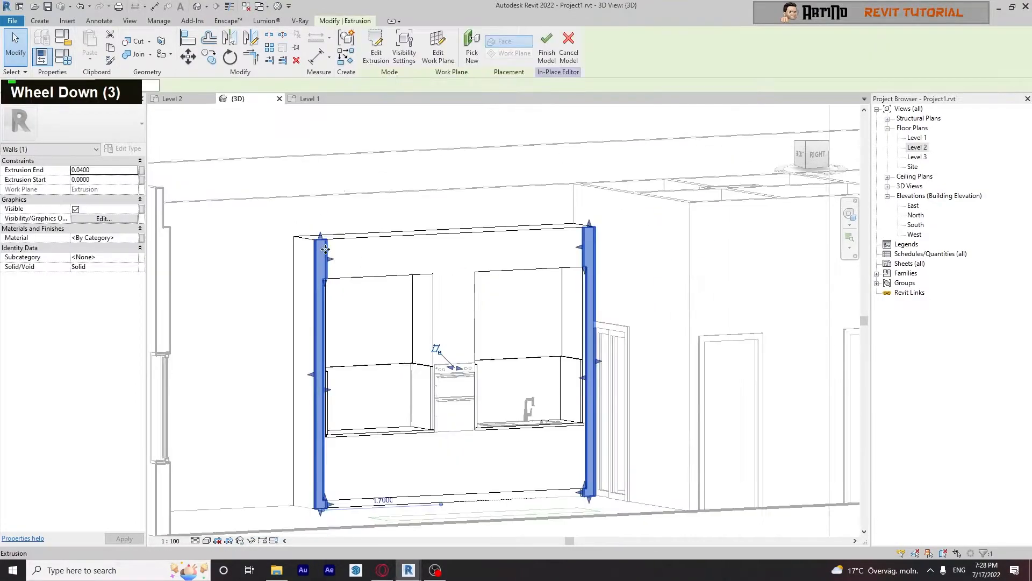
pyautogui.click(381, 39)
pyautogui.keyDown('shift'); pyautogui.moveTo(362, 310); pyautogui.dragTo(376, 316, button='middle'); pyautogui.keyUp('shift')
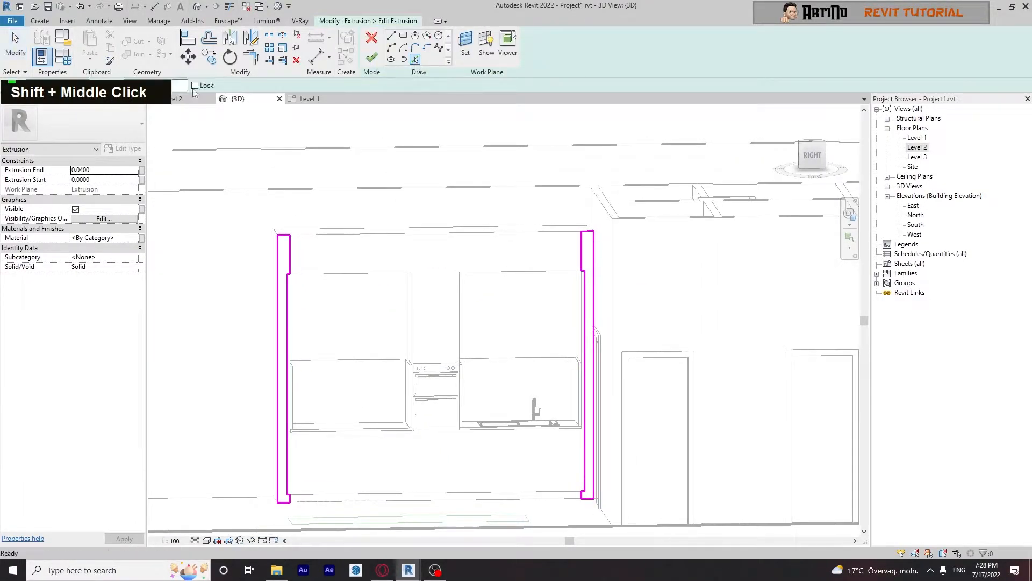
pyautogui.write('.')
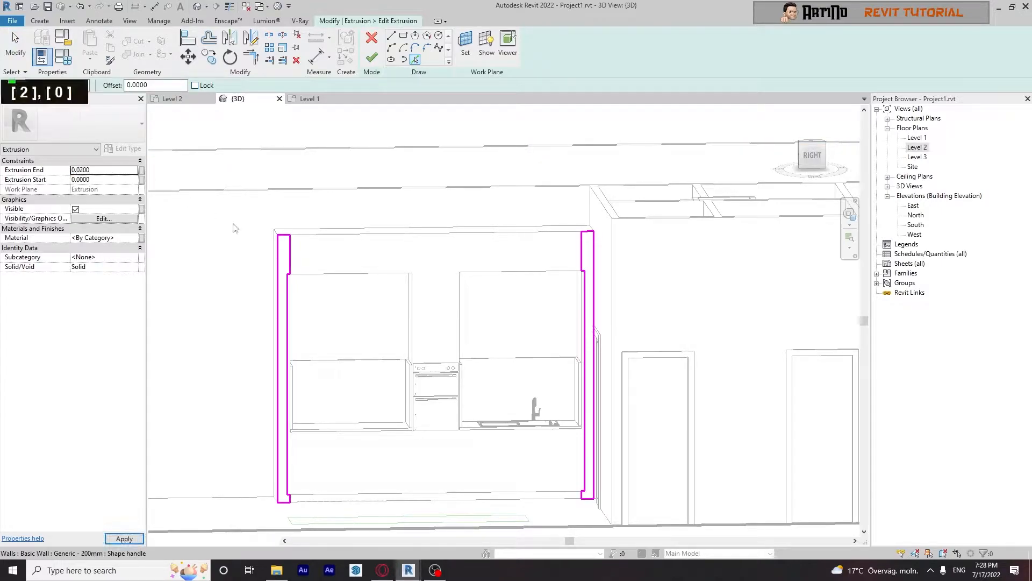
# - Set the sketch's work plane by picking the kitchen block's front face
pyautogui.scroll(11, 270, 235)
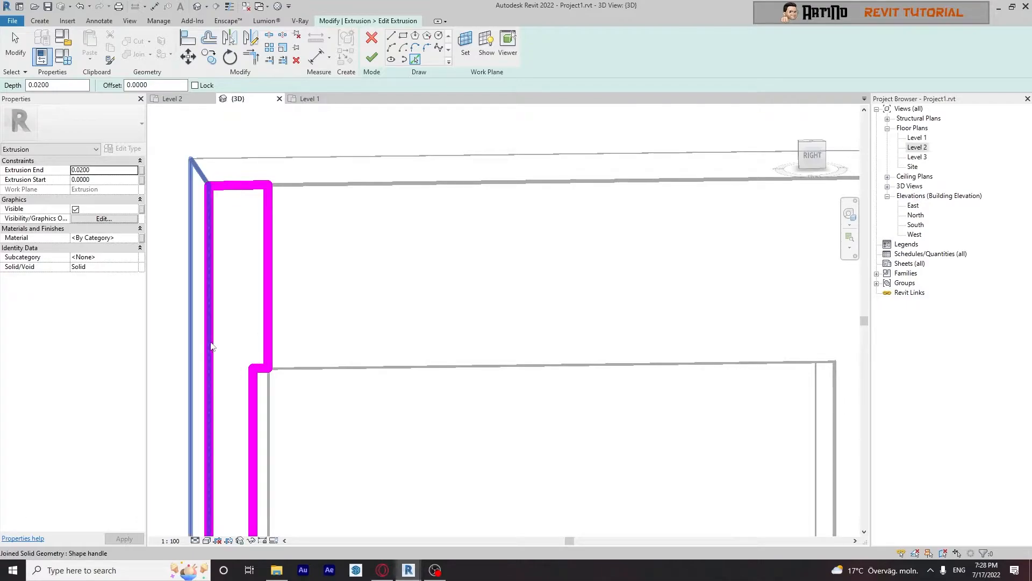
pyautogui.click(460, 44)
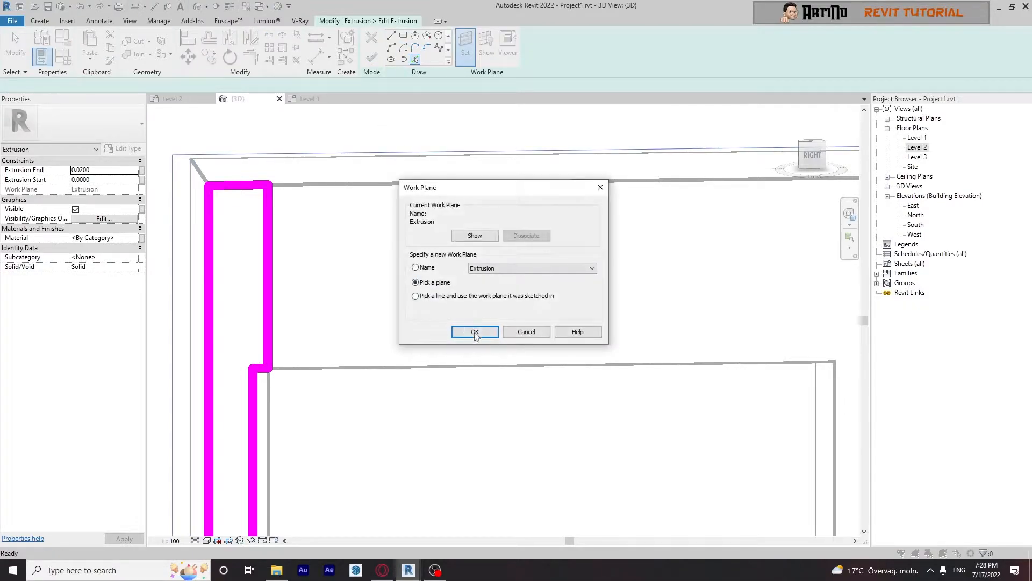
pyautogui.click(474, 332)
pyautogui.click(428, 293)
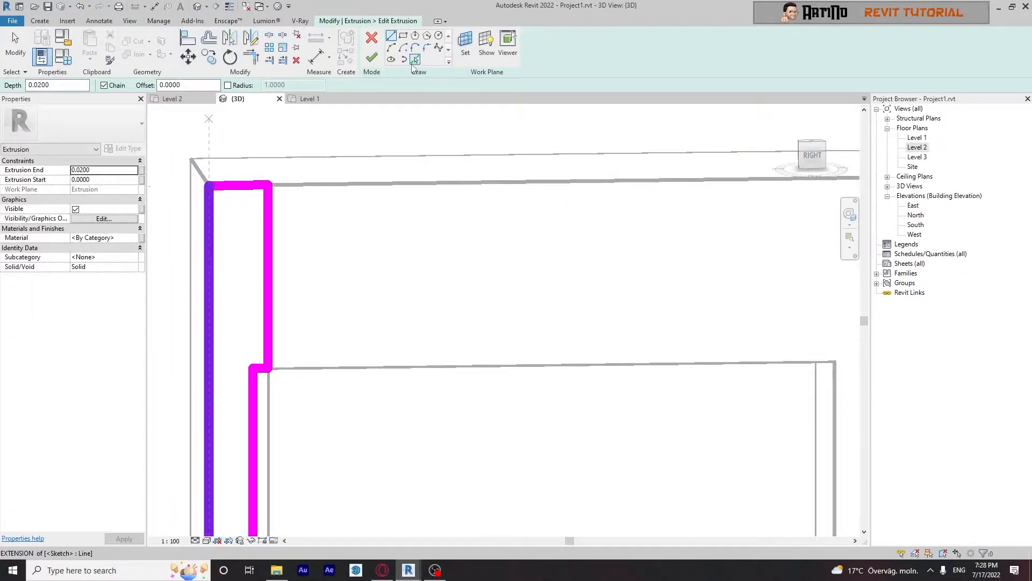
# - Add a vertical line 0.02 beside the upper inner edge of the strip farther from the sink
pyautogui.click(415, 60)
pyautogui.scroll(-7, 270, 271)
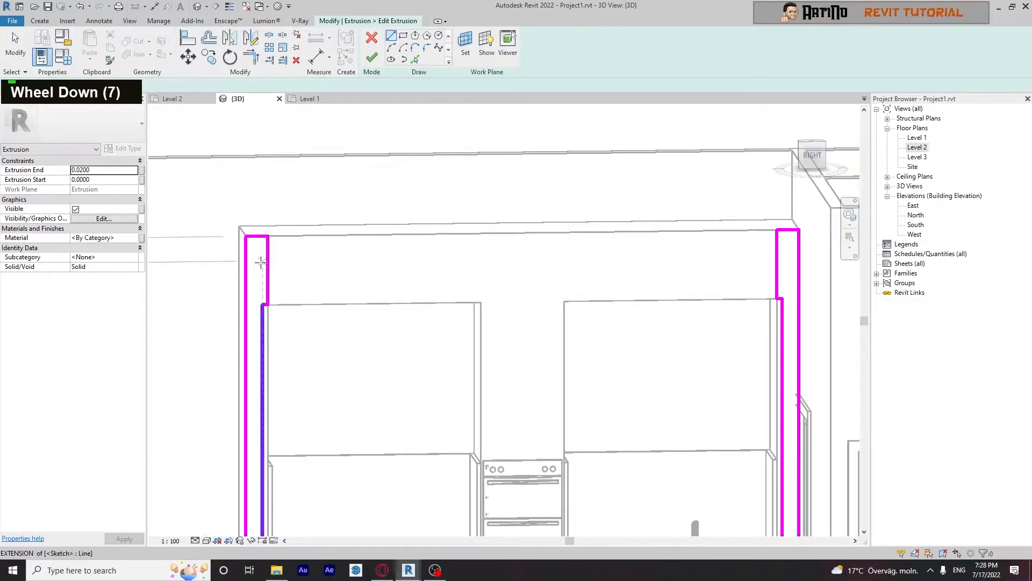
pyautogui.scroll(4, 262, 261)
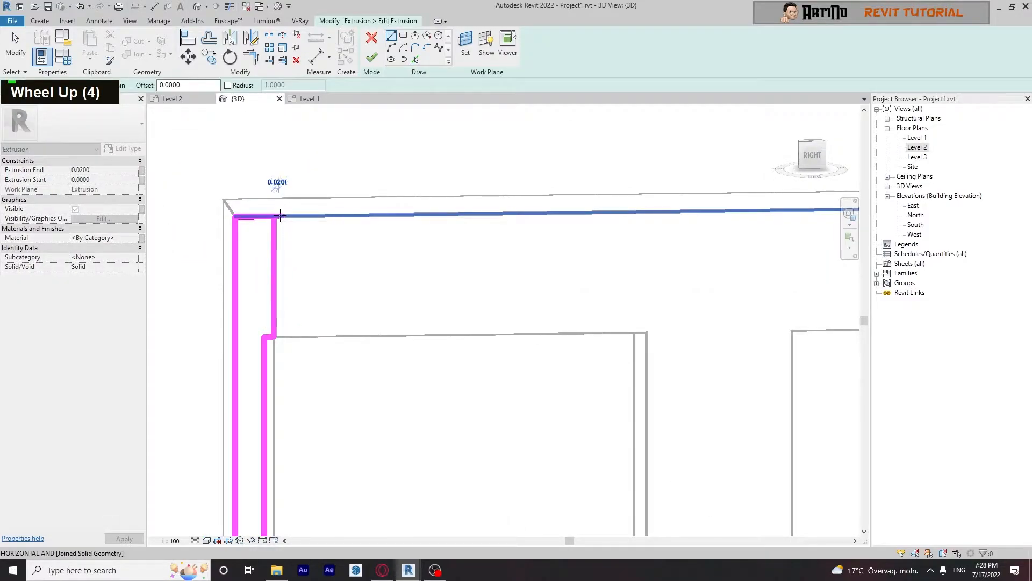
pyautogui.press('Escape')
pyautogui.press('Escape')
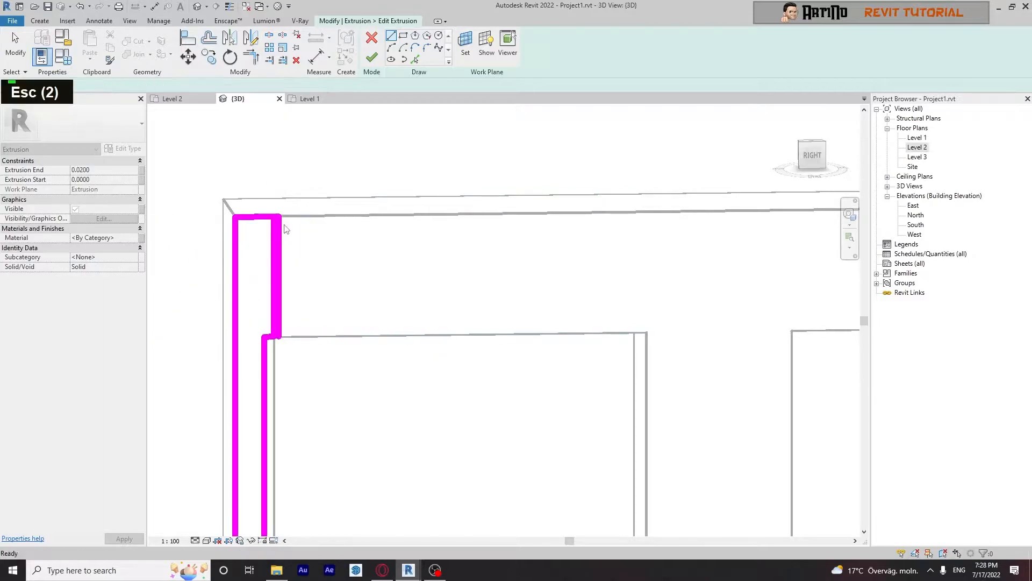
# - Try a 0.8 long horizontal line along the block's top edge, starting at the line beside the strip
pyautogui.scroll(4, 272, 213)
pyautogui.moveTo(284, 221); pyautogui.dragTo(628, 218)
pyautogui.click(408, 311)
pyautogui.click(437, 220)
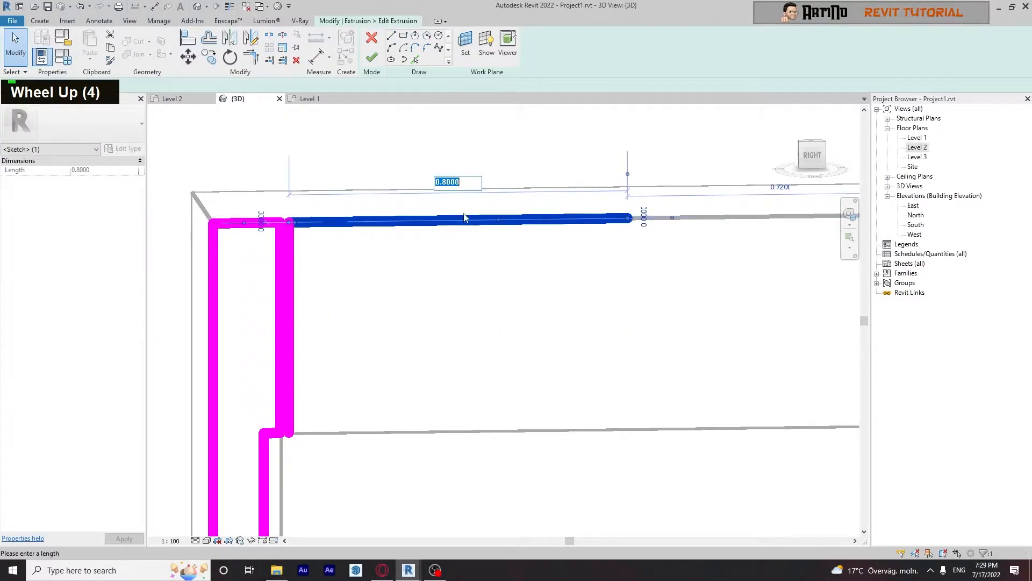
pyautogui.scroll(-11, 465, 217)
pyautogui.moveTo(473, 281); pyautogui.dragTo(473, 254, button='middle')
pyautogui.click(441, 140)
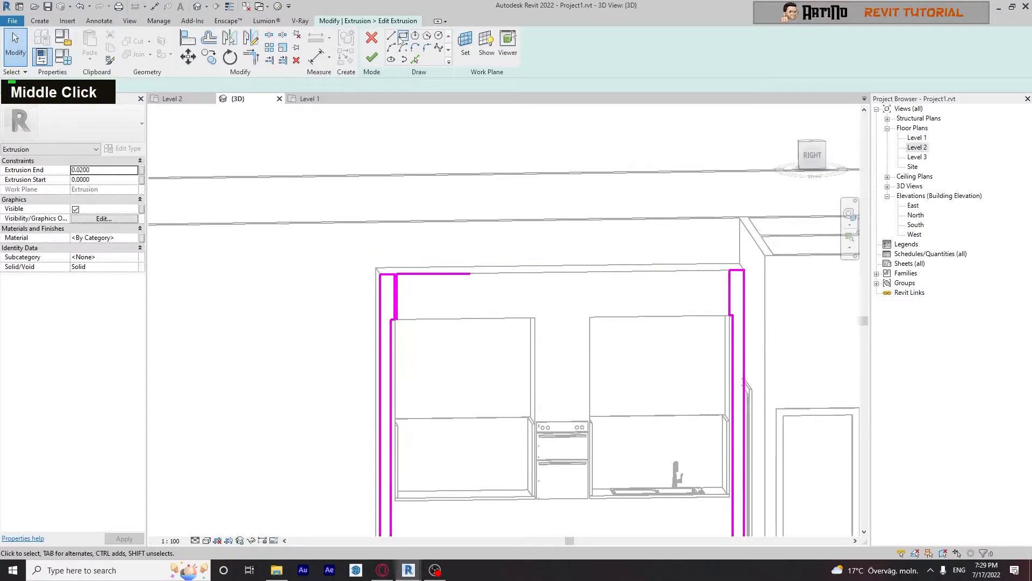
pyautogui.click(459, 317)
pyautogui.press('Escape')
pyautogui.press('Escape')
pyautogui.press('Delete')
# - Offset a vertical line inward from the upper inner edge of the strip on the sink side
pyautogui.moveTo(449, 327); pyautogui.dragTo(419, 334, button='middle')
pyautogui.scroll(9, 704, 295)
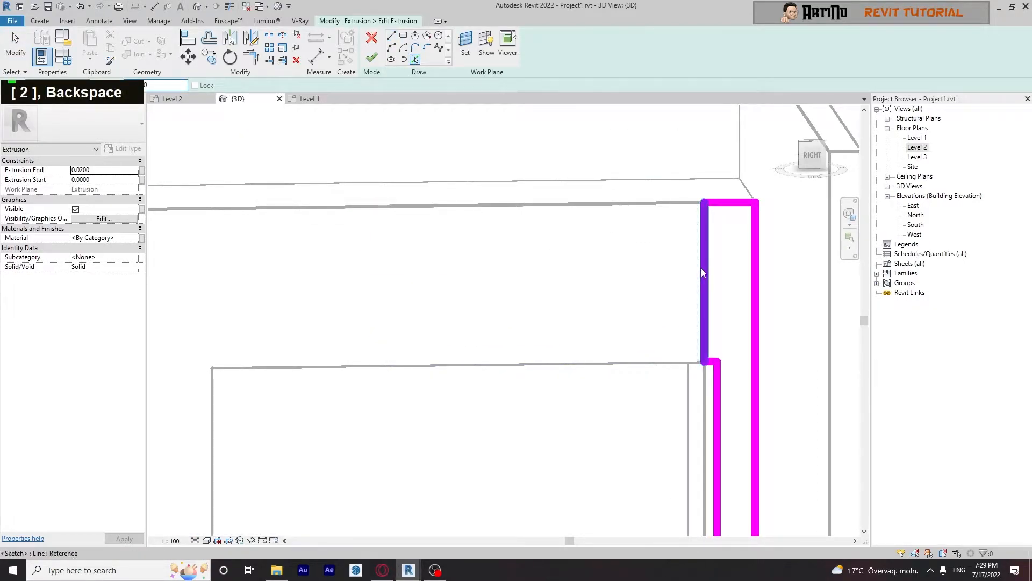
pyautogui.scroll(-3, 640, 323)
pyautogui.moveTo(626, 335); pyautogui.dragTo(696, 318, button='middle')
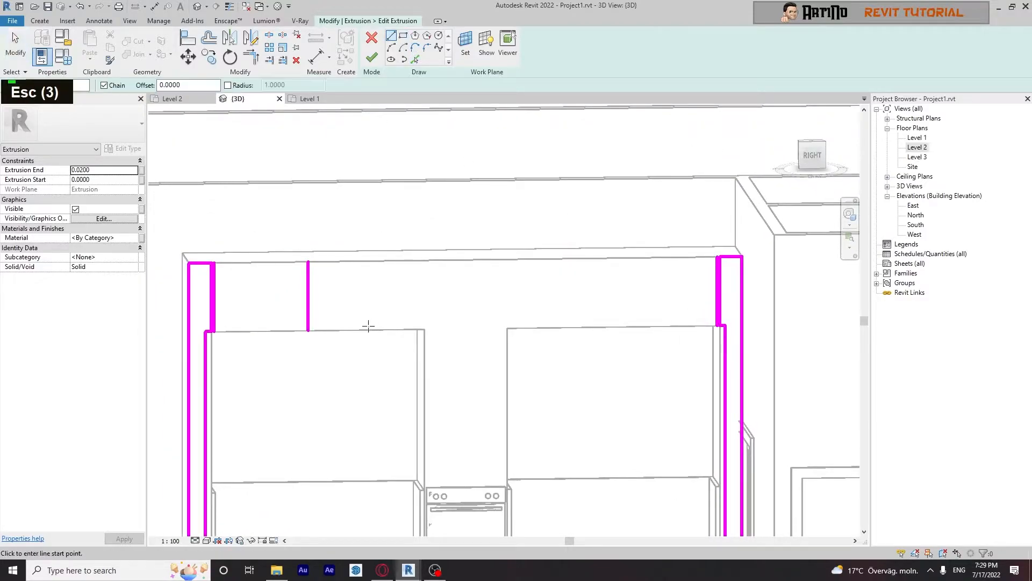
# - Draw the vertical divider lines across the band above the niches, making five between the two side strips
pyautogui.click(368, 329)
pyautogui.click(366, 261)
pyautogui.press('Escape')
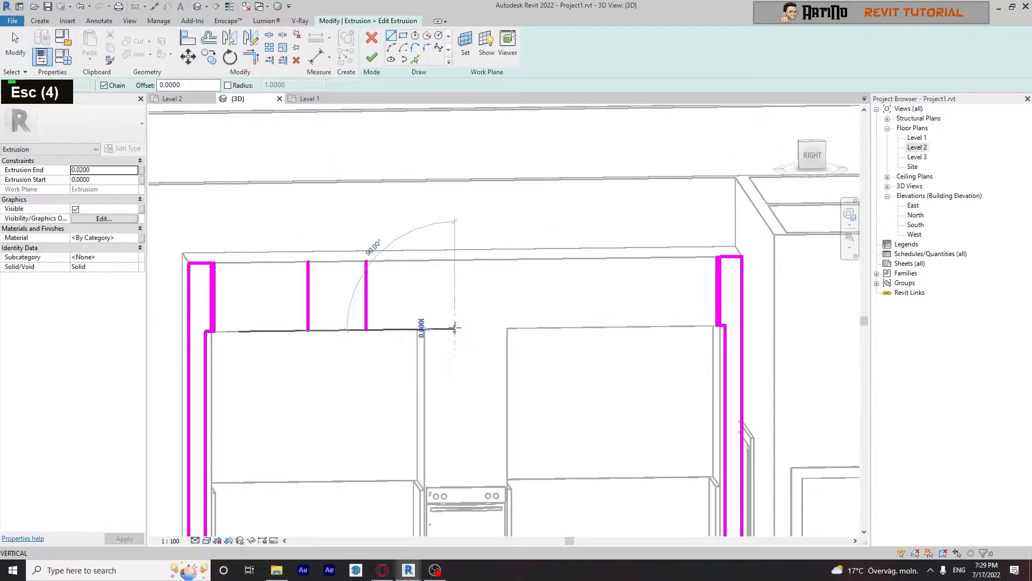
pyautogui.click(455, 260)
pyautogui.press('Escape')
pyautogui.click(547, 328)
pyautogui.click(546, 258)
pyautogui.press('Escape')
pyautogui.click(631, 326)
pyautogui.click(632, 257)
pyautogui.press('Escape')
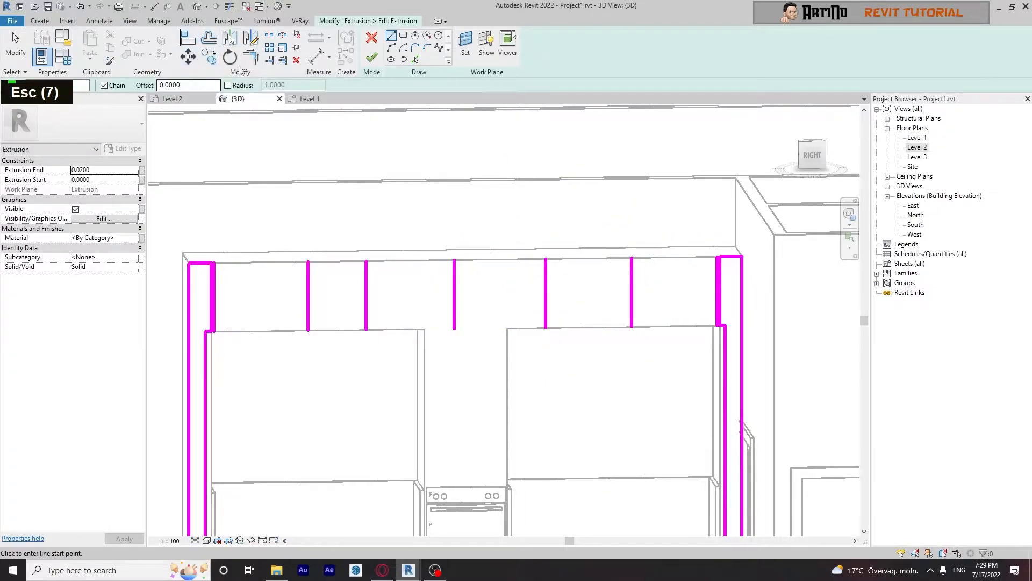
# - Place an aligned dimension string across the five dividers and the inner lines beside both strips
pyautogui.click(155, 7)
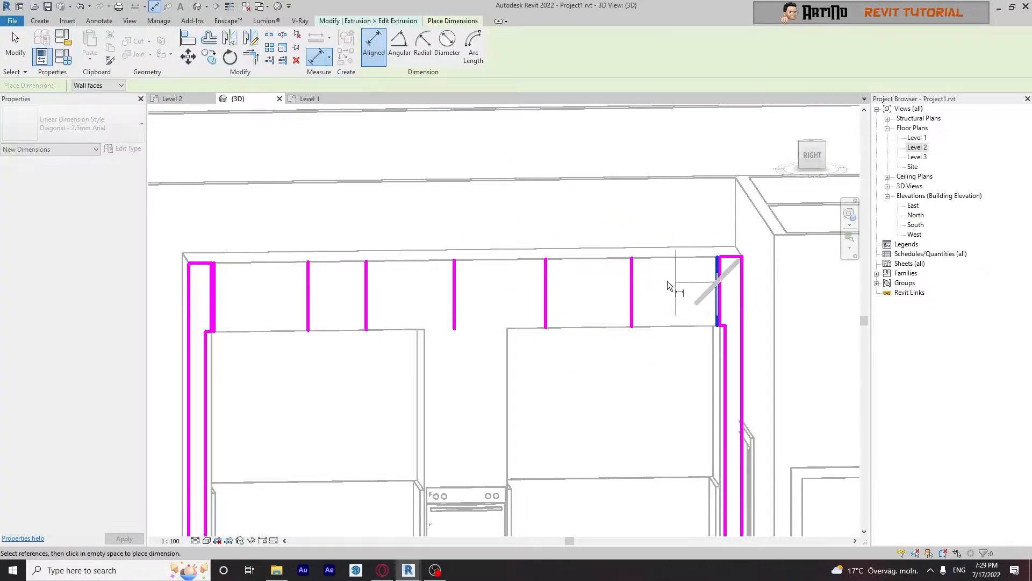
pyautogui.click(454, 294)
pyautogui.click(366, 289)
pyautogui.click(308, 289)
pyautogui.click(226, 303)
pyautogui.doubleClick(430, 318)
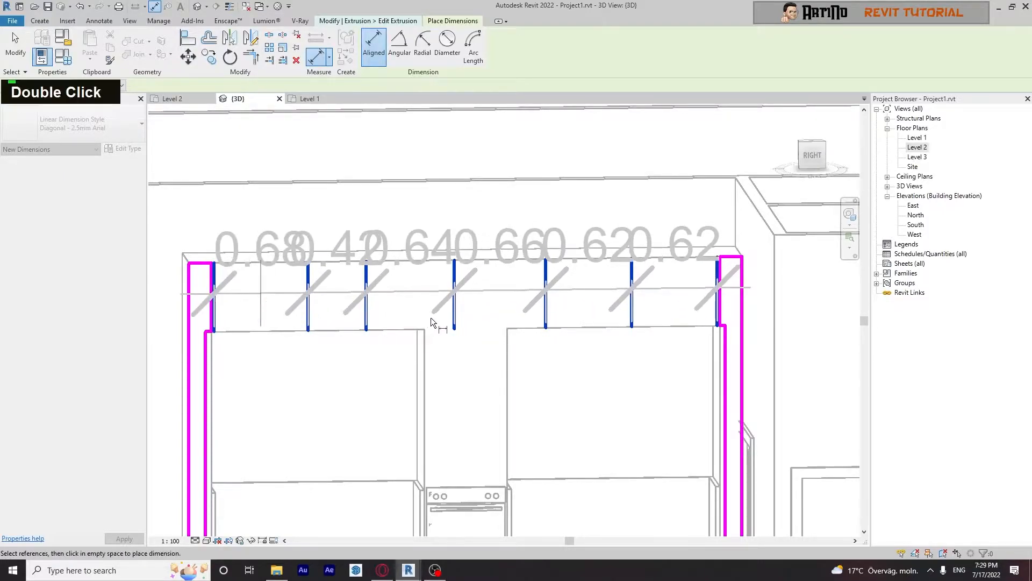
# - Space the dividers equally with the dimension string's EQ constraint, and delete the dimension
pyautogui.moveTo(486, 199); pyautogui.dragTo(493, 243, button='middle')
pyautogui.click(472, 158)
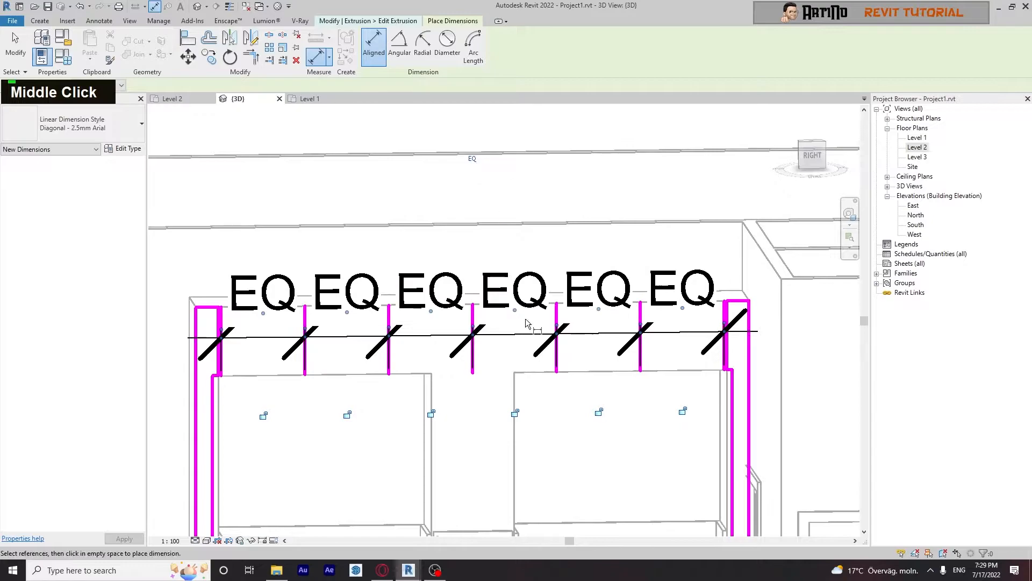
pyautogui.press('Escape')
pyautogui.press('Escape')
pyautogui.press('Escape')
pyautogui.press('Delete')
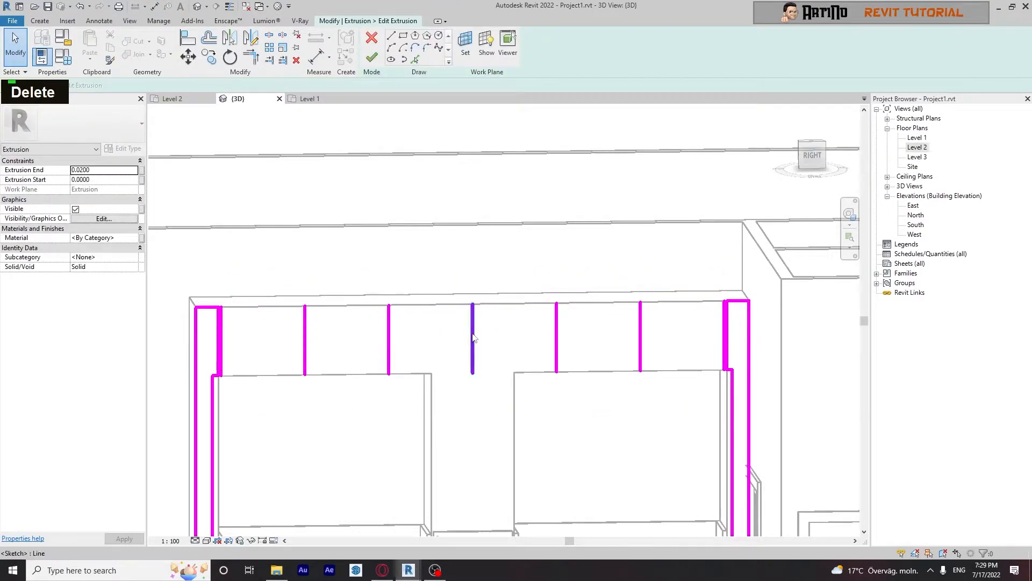
# - Offset lines 0.01 to both sides of the middle divider and the two dividers toward the sink side
pyautogui.click(414, 60)
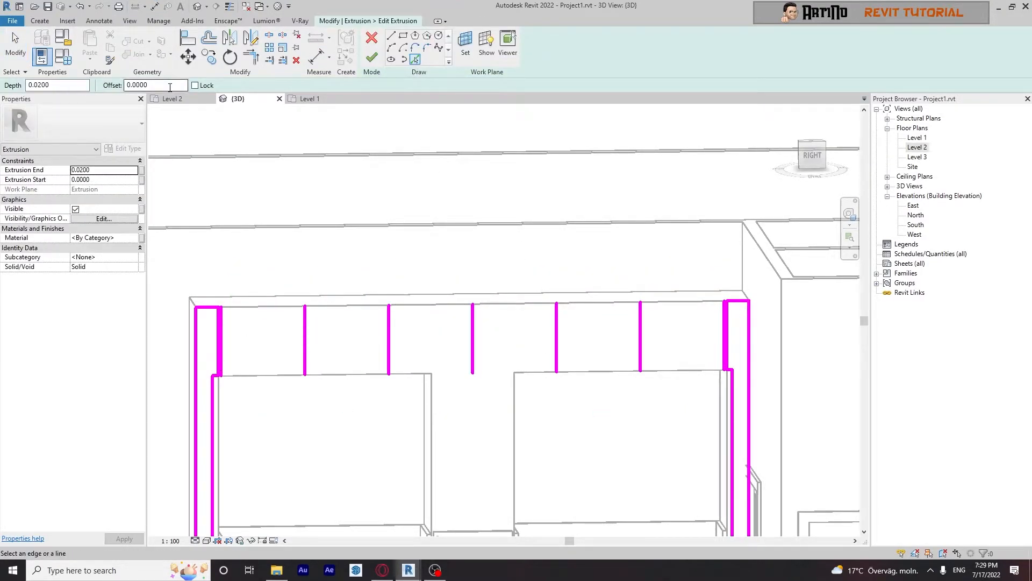
pyautogui.write('.01')
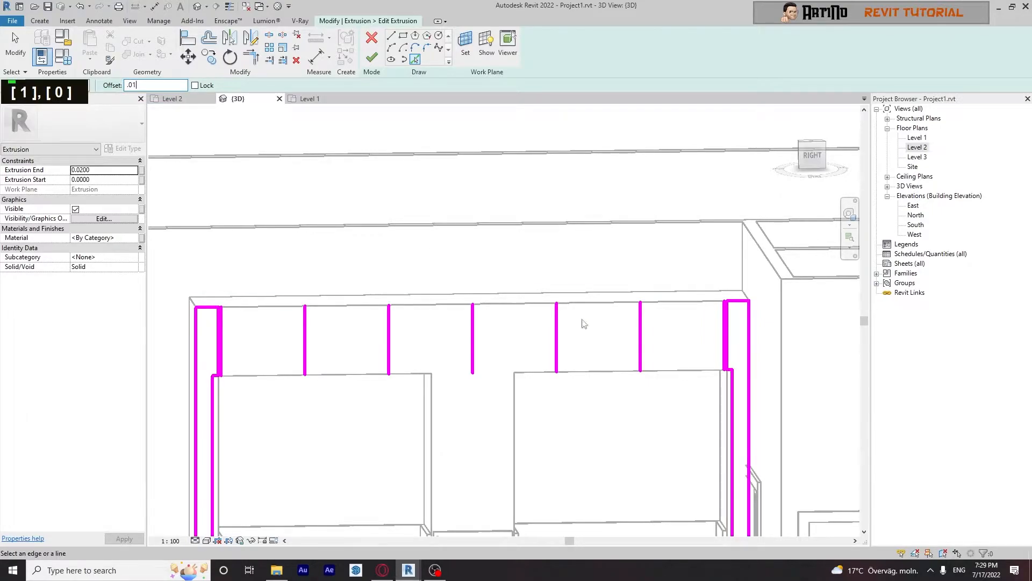
pyautogui.scroll(17, 584, 323)
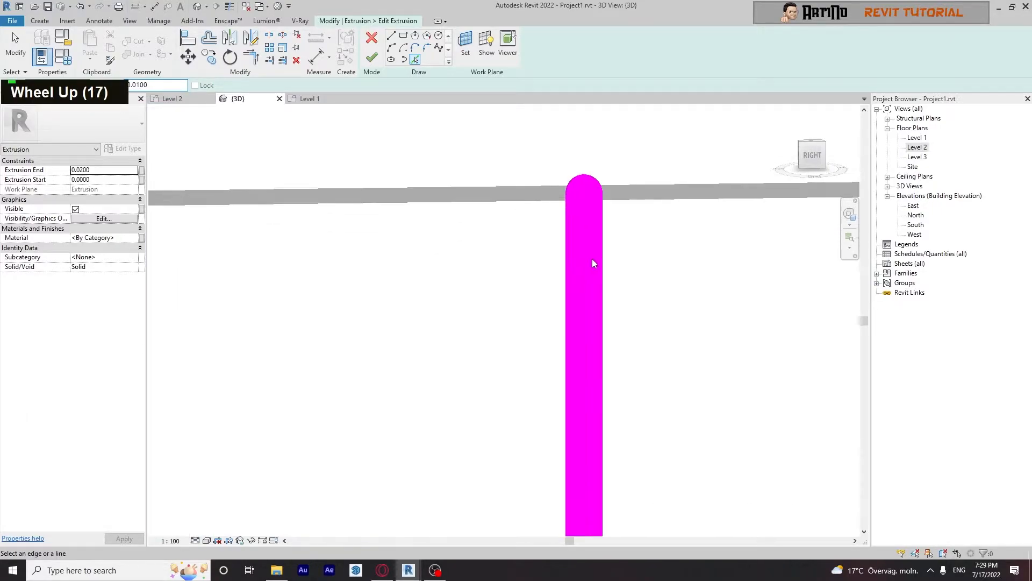
pyautogui.scroll(-8, 582, 260)
pyautogui.moveTo(582, 260)
pyautogui.mouseDown(button='middle')
pyautogui.moveTo(472, 250)
pyautogui.moveTo(484, 250)
pyautogui.moveTo(459, 269)
pyautogui.moveTo(398, 264)
pyautogui.mouseUp(button='middle')
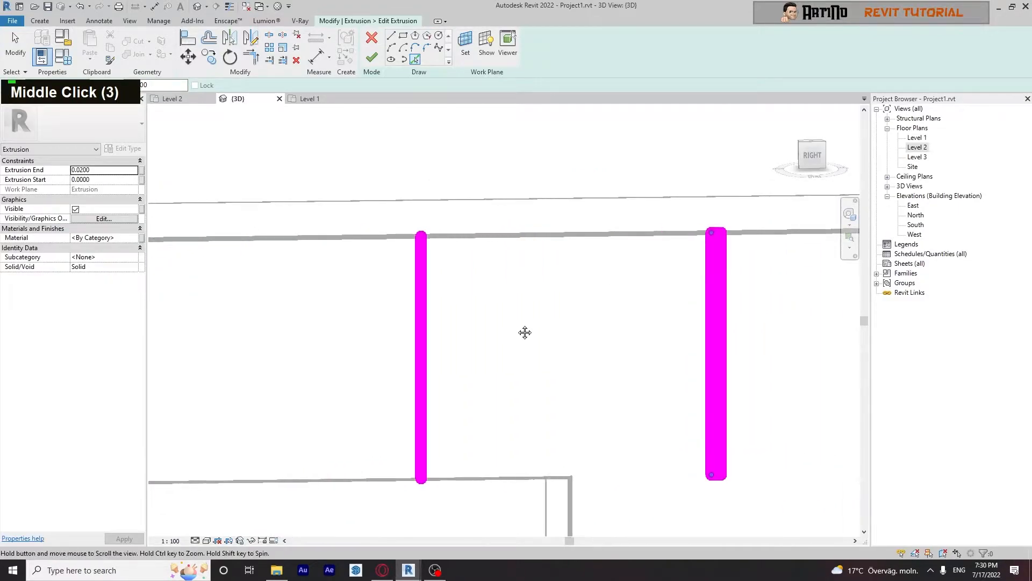
pyautogui.scroll(-11, 498, 320)
pyautogui.scroll(16, 544, 307)
# - Delete the original centre lines of the three doubled dividers, leaving a gap between each pair
pyautogui.click(518, 256)
pyautogui.scroll(-3, 637, 350)
pyautogui.moveTo(637, 350)
pyautogui.mouseDown(button='middle')
pyautogui.moveTo(449, 359)
pyautogui.moveTo(224, 343)
pyautogui.mouseUp(button='middle')
pyautogui.press('Delete')
pyautogui.click(497, 286)
pyautogui.moveTo(627, 376); pyautogui.dragTo(332, 348, button='middle')
pyautogui.press('Delete')
pyautogui.click(529, 269)
pyautogui.press('Delete')
# - Delete the two remaining single divider lines above the niche without the sink
pyautogui.scroll(-1, 602, 360)
pyautogui.moveTo(602, 360); pyautogui.dragTo(307, 341, button='middle')
pyautogui.scroll(-1, 376, 314)
pyautogui.scroll(-4, 512, 274)
pyautogui.moveTo(466, 300); pyautogui.dragTo(606, 309, button='middle')
pyautogui.moveTo(451, 269); pyautogui.dragTo(505, 269, button='middle')
pyautogui.scroll(-4, 436, 229)
pyautogui.moveTo(272, 365); pyautogui.dragTo(270, 368)
pyautogui.press('Delete')
# - Copy the middle double divider and its sink-side neighbour to the two empty divider positions above the other niche
pyautogui.moveTo(570, 218); pyautogui.dragTo(442, 349)
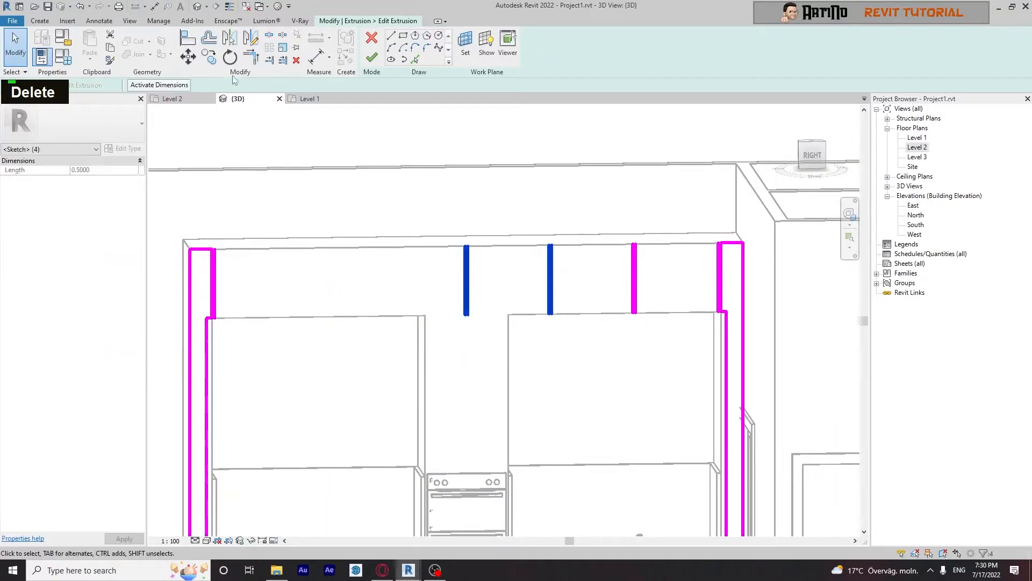
pyautogui.click(209, 57)
pyautogui.scroll(5, 616, 320)
pyautogui.click(651, 308)
pyautogui.click(314, 311)
pyautogui.moveTo(317, 322)
pyautogui.mouseDown(button='middle')
pyautogui.moveTo(392, 369)
pyautogui.moveTo(496, 341)
pyautogui.mouseUp(button='middle')
pyautogui.press('Escape')
pyautogui.press('Escape')
pyautogui.press('Escape')
# - Draw the top and bottom horizontal lines of the first upper panel between the strip's gap and the first double divider
pyautogui.scroll(5, 238, 251)
pyautogui.click(238, 249)
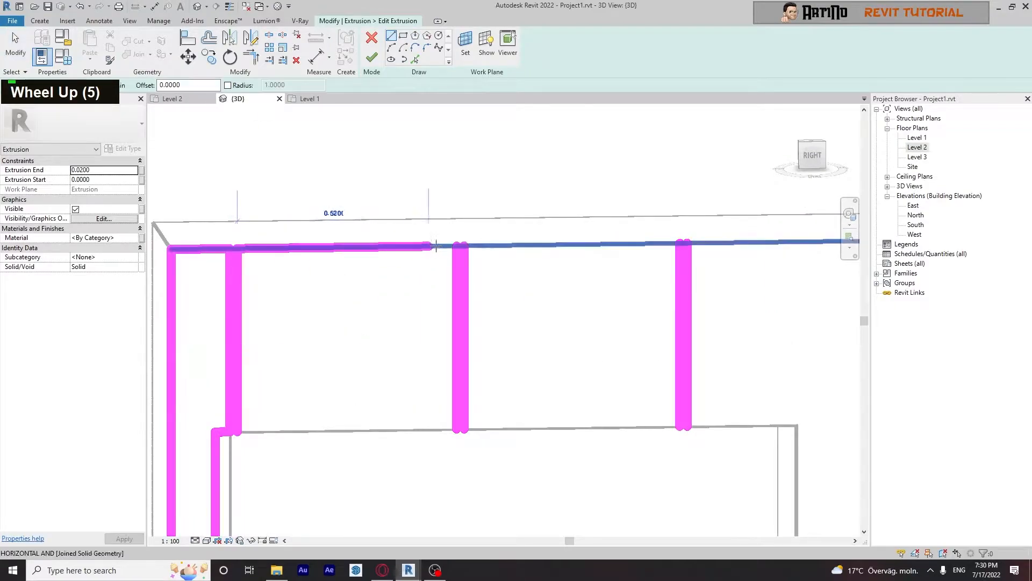
pyautogui.click(461, 246)
pyautogui.press('Escape')
pyautogui.click(234, 431)
pyautogui.click(460, 429)
pyautogui.press('Escape')
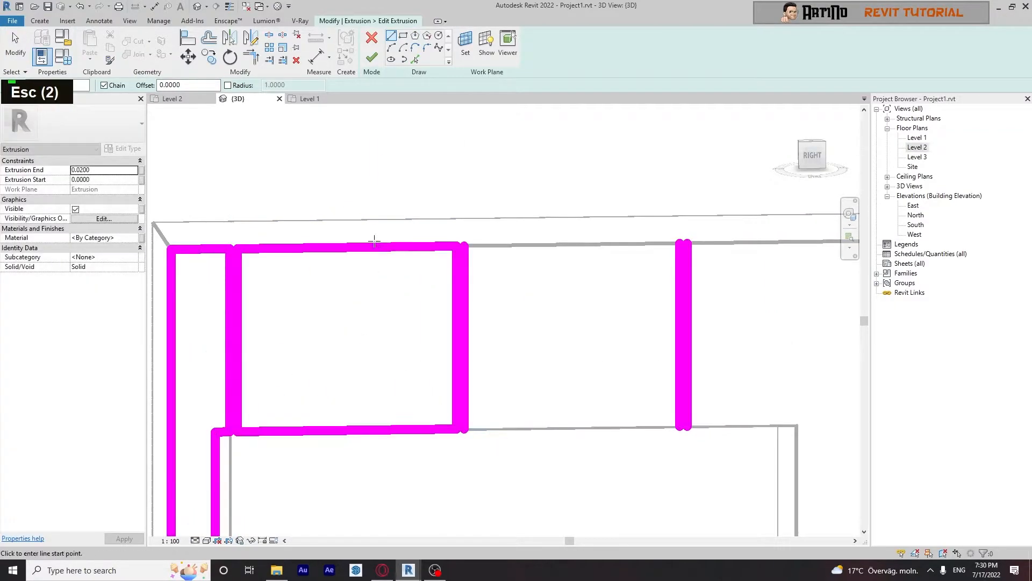
# - Copy the first panel's top and bottom lines into the remaining bays of the upper band
pyautogui.press('Escape')
pyautogui.click(372, 247)
pyautogui.keyDown('ctrl'); pyautogui.click(350, 429); pyautogui.keyUp('ctrl')
pyautogui.click(208, 57)
pyautogui.click(299, 430)
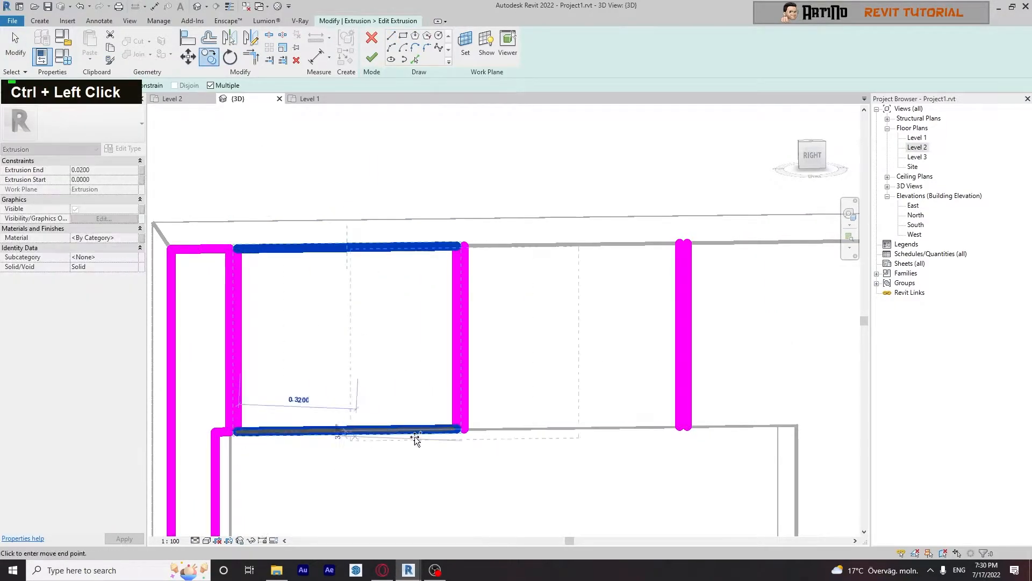
pyautogui.moveTo(466, 431); pyautogui.dragTo(454, 362, button='middle')
pyautogui.click(674, 356)
pyautogui.moveTo(781, 427); pyautogui.dragTo(345, 410, button='middle')
pyautogui.click(460, 340)
pyautogui.press('Escape')
pyautogui.press('Escape')
# - Trim the upper panels' top and bottom lines to the double dividers on the sink side of the band
pyautogui.scroll(-4, 461, 339)
pyautogui.scroll(-7, 456, 282)
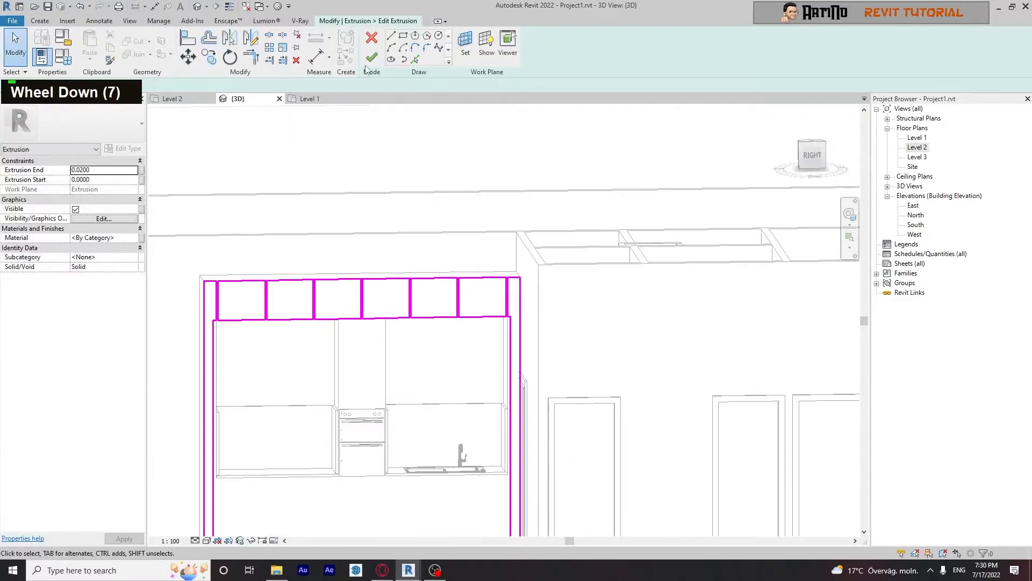
pyautogui.click(952, 545)
pyautogui.scroll(5, 499, 304)
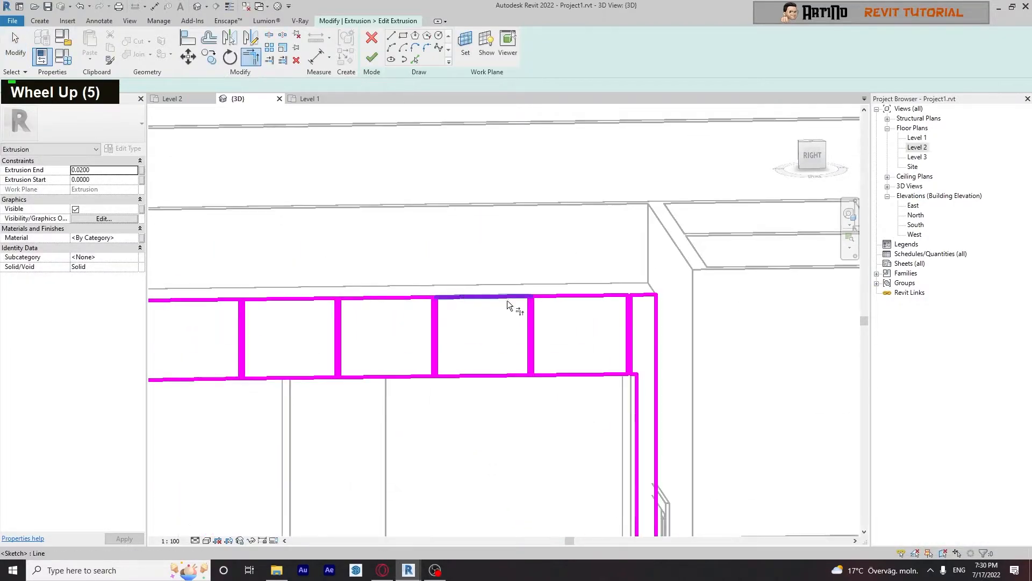
pyautogui.scroll(4, 527, 309)
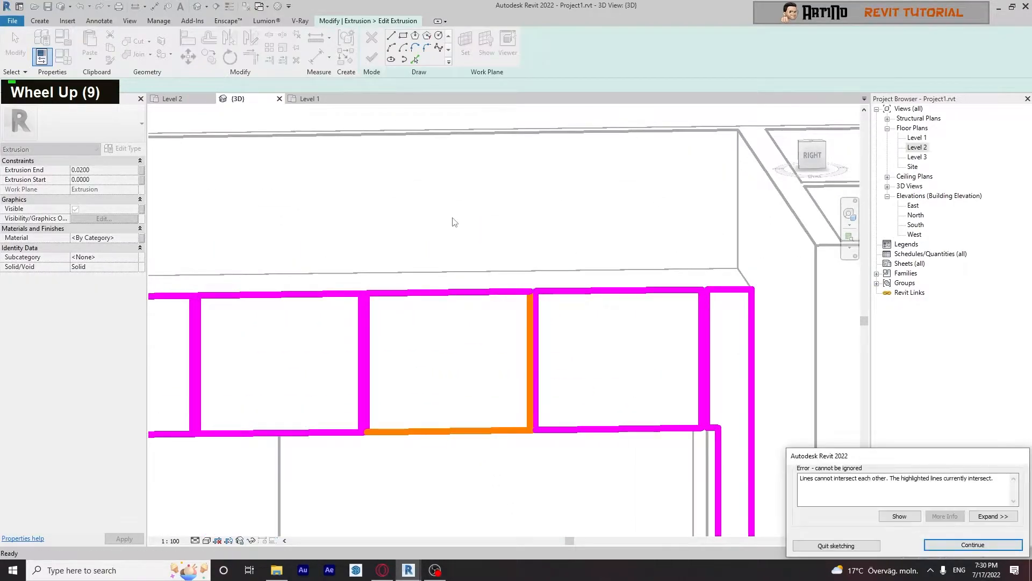
pyautogui.click(963, 545)
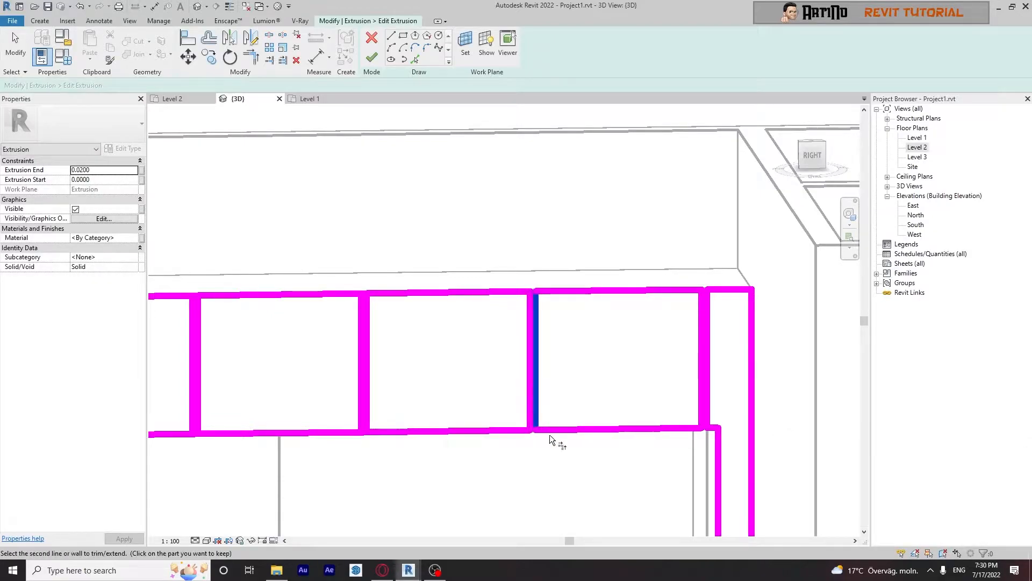
pyautogui.scroll(-1, 407, 216)
pyautogui.click(962, 545)
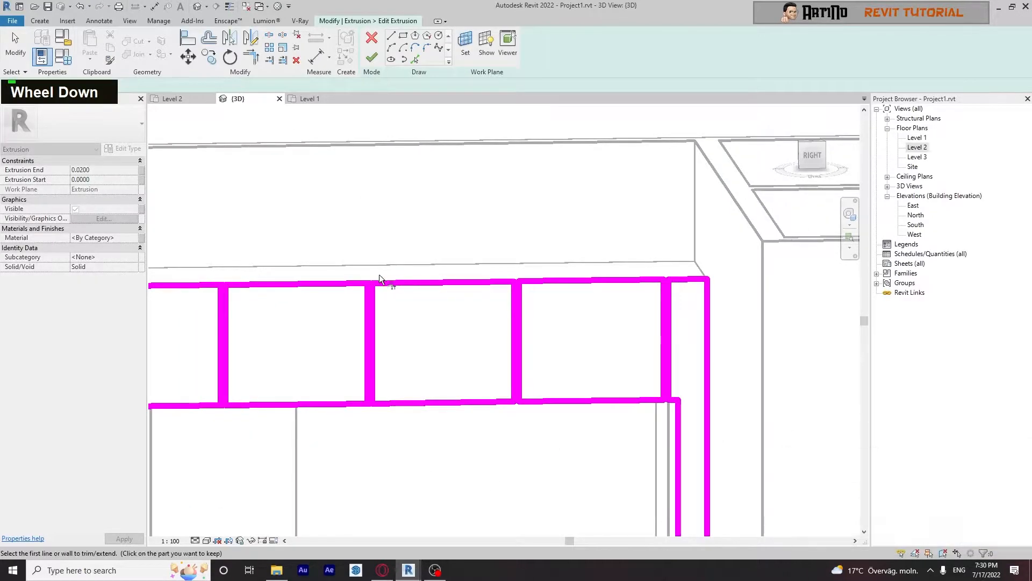
pyautogui.click(359, 283)
pyautogui.click(365, 350)
pyautogui.moveTo(361, 320); pyautogui.dragTo(440, 315, button='middle')
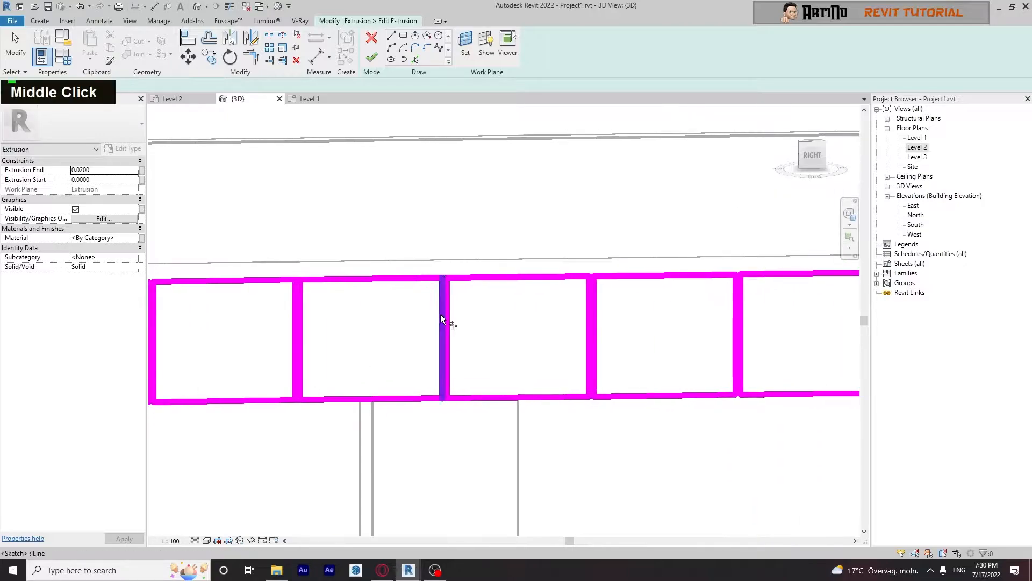
# - Trim the remaining upper panels' lines to their double dividers towards the strip farthest from the sink
pyautogui.press('Escape')
pyautogui.press('Escape')
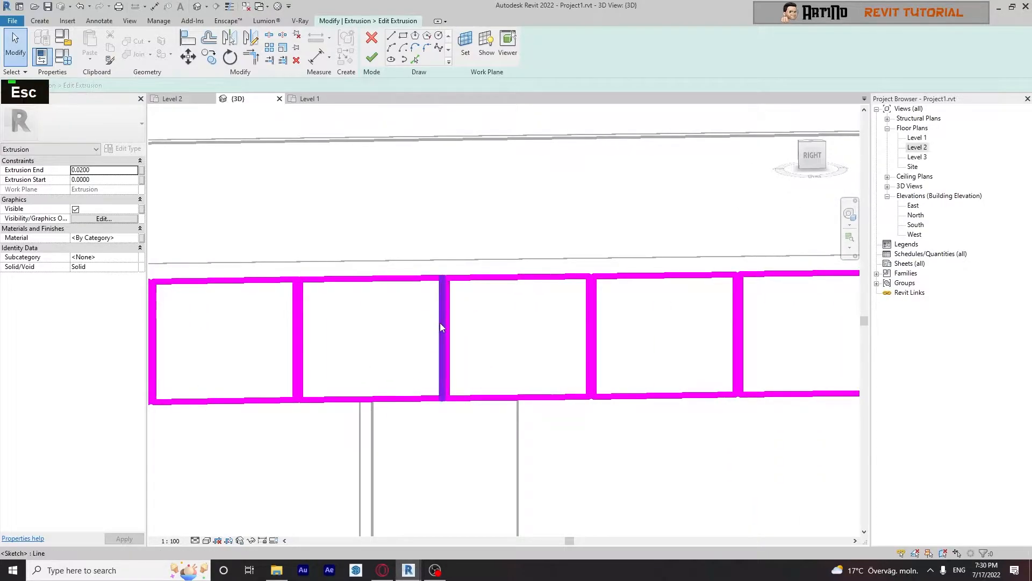
pyautogui.click(441, 304)
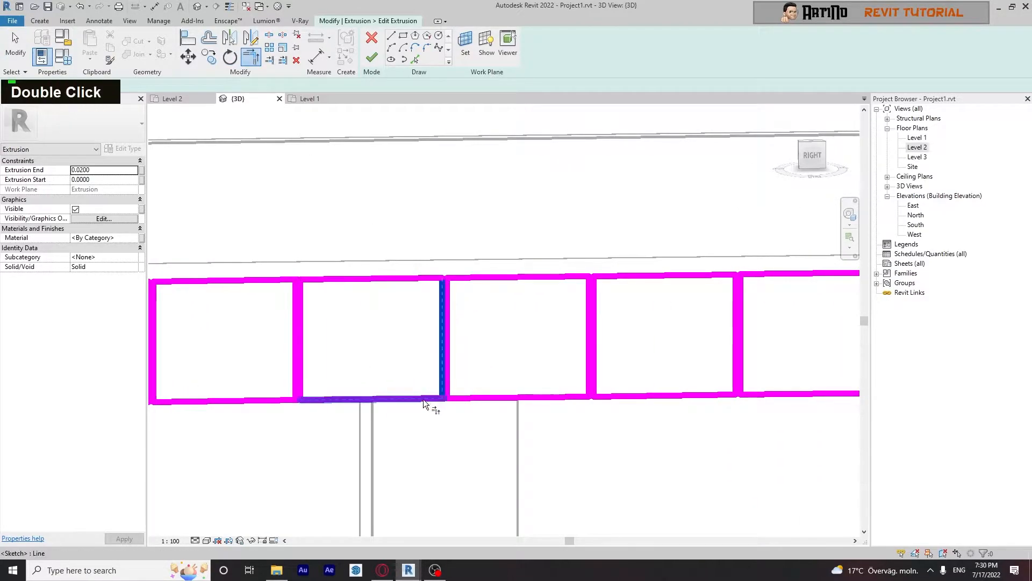
pyautogui.click(423, 399)
pyautogui.moveTo(310, 316); pyautogui.dragTo(482, 317, button='middle')
pyautogui.click(413, 401)
pyautogui.moveTo(347, 360); pyautogui.dragTo(467, 352, button='middle')
pyautogui.click(408, 274)
pyautogui.press('Escape')
pyautogui.press('Escape')
pyautogui.press('Escape')
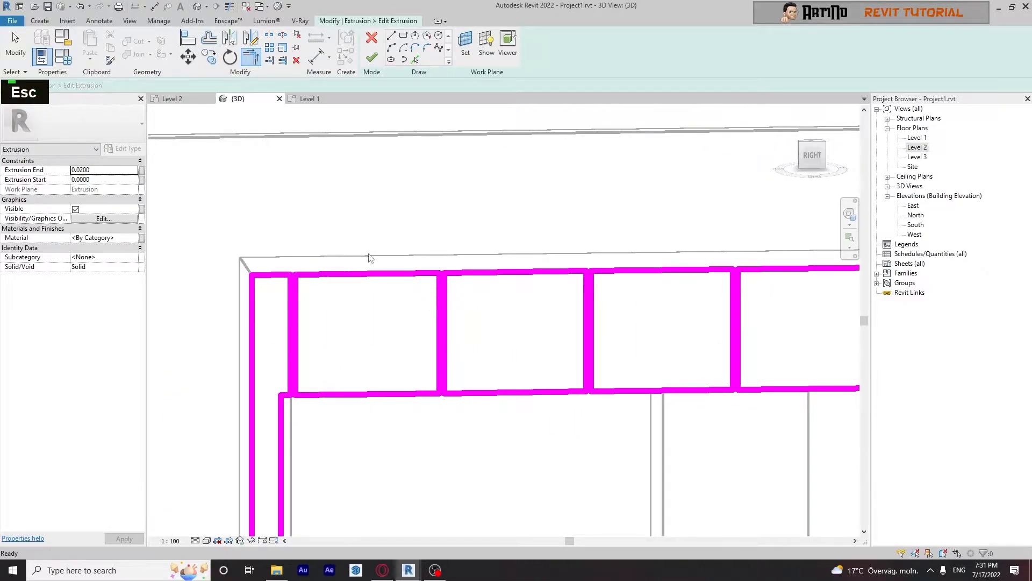
# - Finish the extrusion sketch and inspect the upper panels and their gaps in 3D
pyautogui.click(371, 58)
pyautogui.click(438, 187)
pyautogui.scroll(-4, 438, 186)
pyautogui.moveTo(447, 187)
pyautogui.mouseDown(button='middle')
pyautogui.moveTo(437, 181)
pyautogui.moveTo(342, 268)
pyautogui.mouseUp(button='middle')
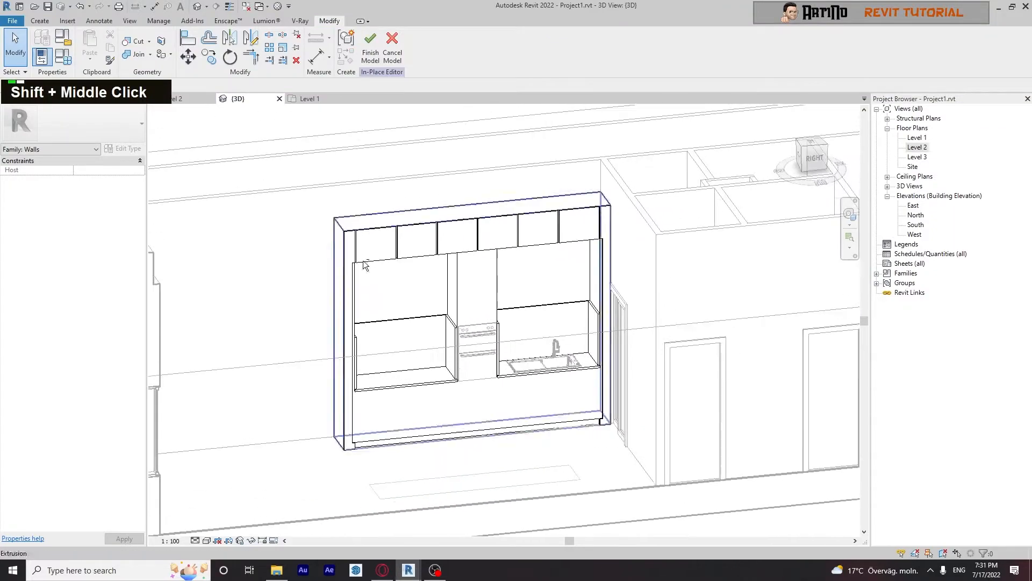
pyautogui.scroll(12, 575, 375)
pyautogui.scroll(-12, 575, 374)
pyautogui.keyDown('shift'); pyautogui.moveTo(597, 235); pyautogui.dragTo(522, 241, button='middle'); pyautogui.keyUp('shift')
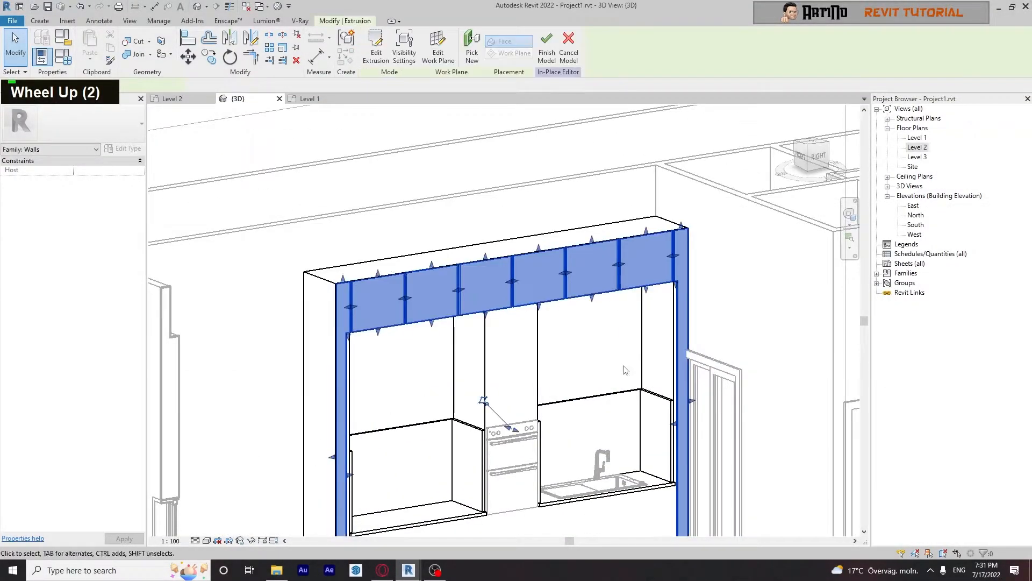
pyautogui.scroll(-1, 548, 129)
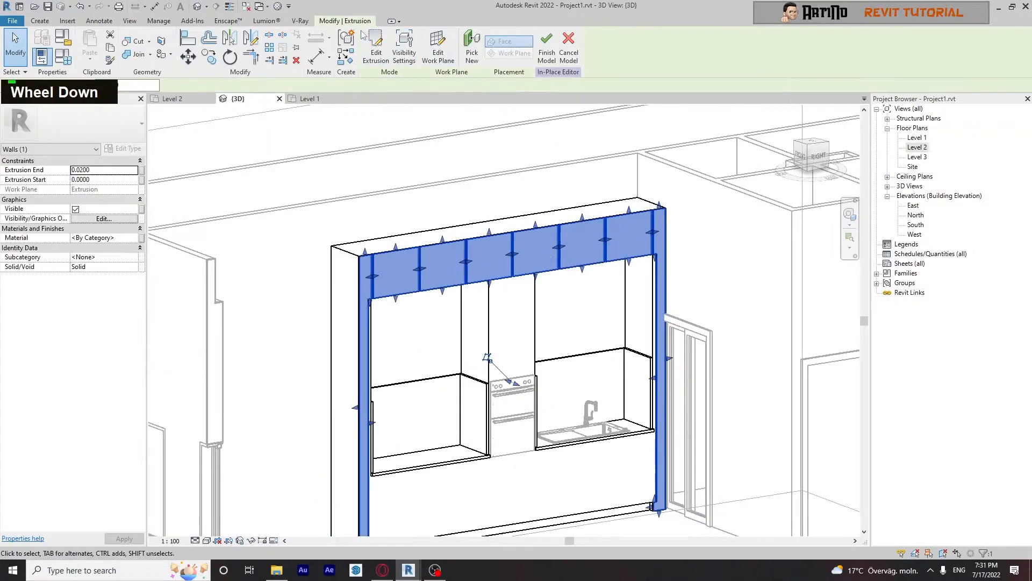
# - Reopen the extrusion sketch and set the gap of the double divider nearest the sink-side strip to 0.01
pyautogui.click(376, 49)
pyautogui.keyDown('shift'); pyautogui.moveTo(594, 338); pyautogui.dragTo(551, 352, button='middle'); pyautogui.keyUp('shift')
pyautogui.scroll(6, 609, 240)
pyautogui.scroll(7, 610, 241)
pyautogui.scroll(-9, 570, 258)
pyautogui.moveTo(527, 306)
pyautogui.keyDown('shift'); pyautogui.mouseDown(button='middle')
pyautogui.moveTo(634, 265)
pyautogui.moveTo(532, 252)
pyautogui.mouseUp(button='middle'); pyautogui.keyUp('shift')
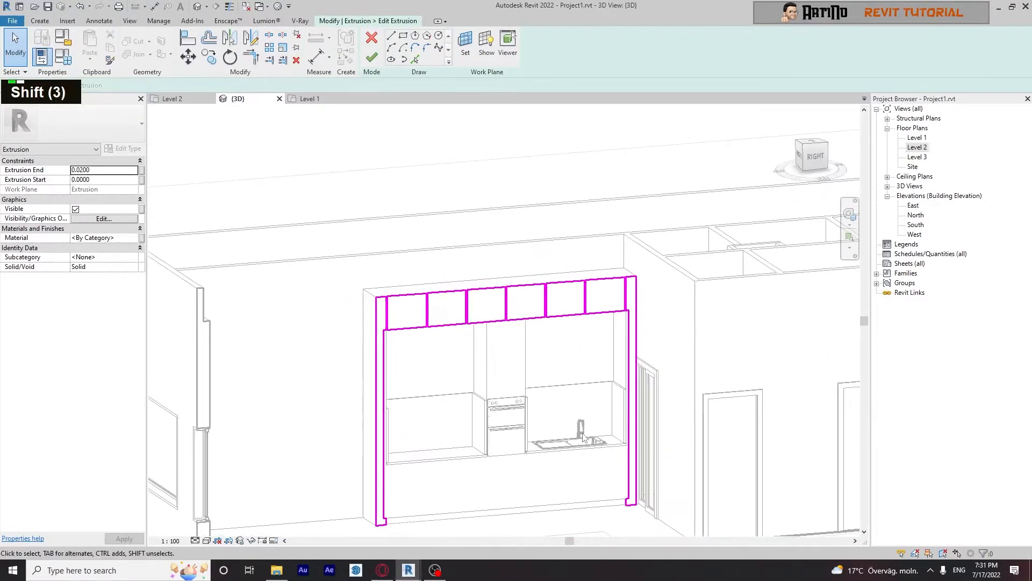
pyautogui.scroll(16, 526, 249)
pyautogui.click(571, 416)
pyautogui.scroll(-4, 571, 417)
pyautogui.scroll(6, 571, 416)
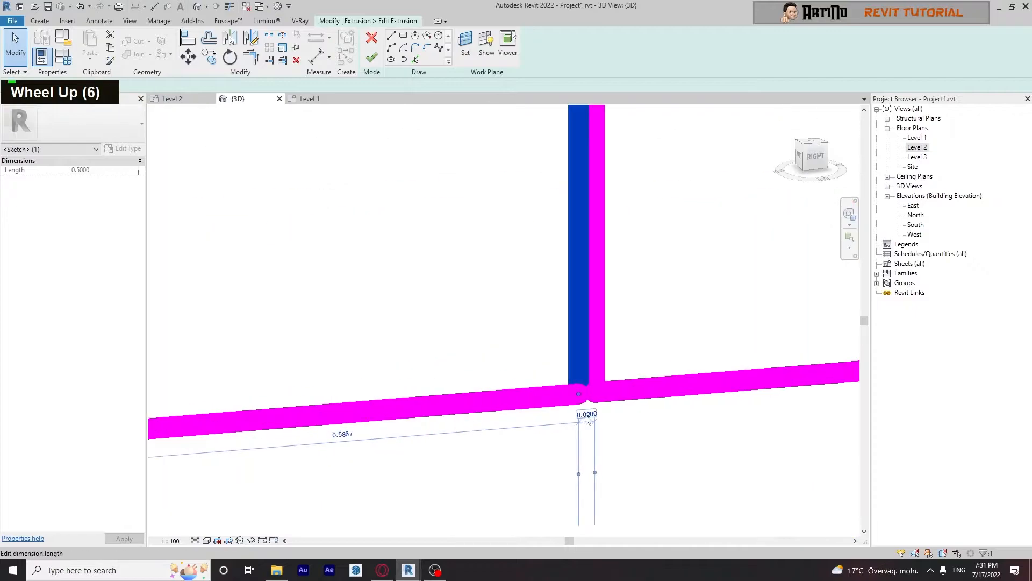
pyautogui.scroll(-3, 588, 419)
pyautogui.scroll(5, 612, 378)
pyautogui.scroll(-7, 621, 411)
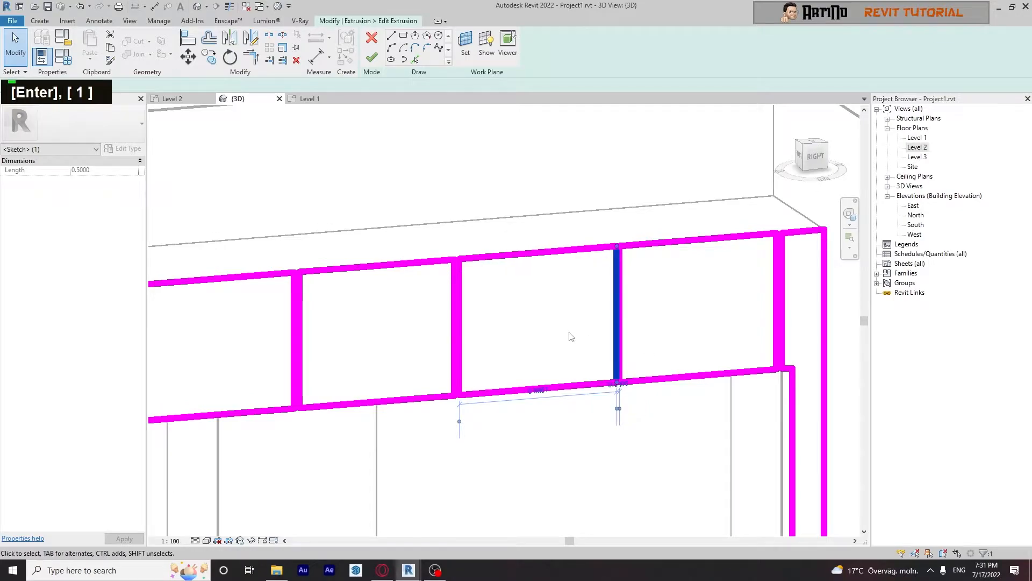
# - Set the gap of the double divider nearest the opposite side strip to 0.01
pyautogui.scroll(-4, 737, 300)
pyautogui.scroll(4, 518, 276)
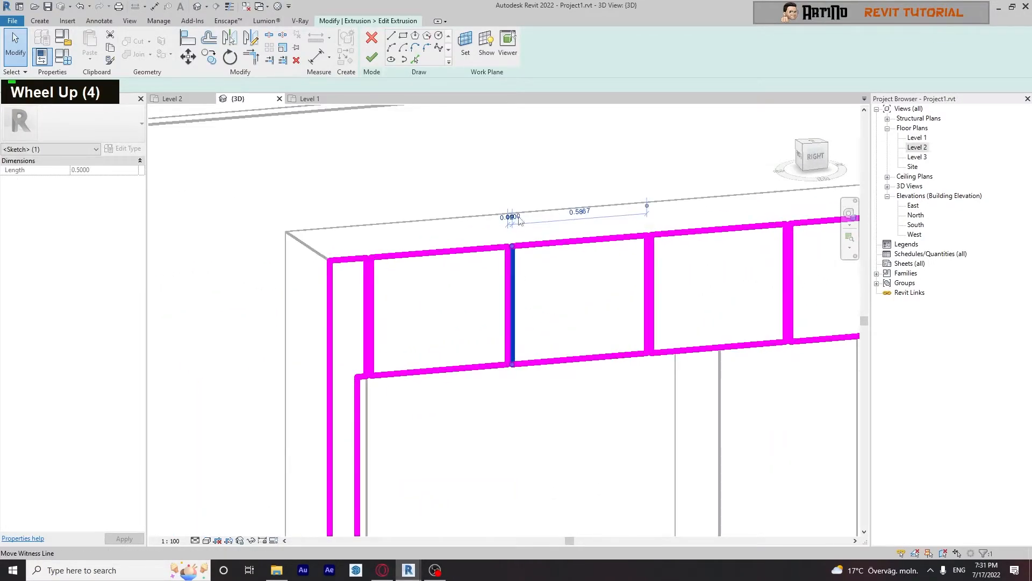
pyautogui.scroll(10, 519, 221)
pyautogui.scroll(-10, 488, 245)
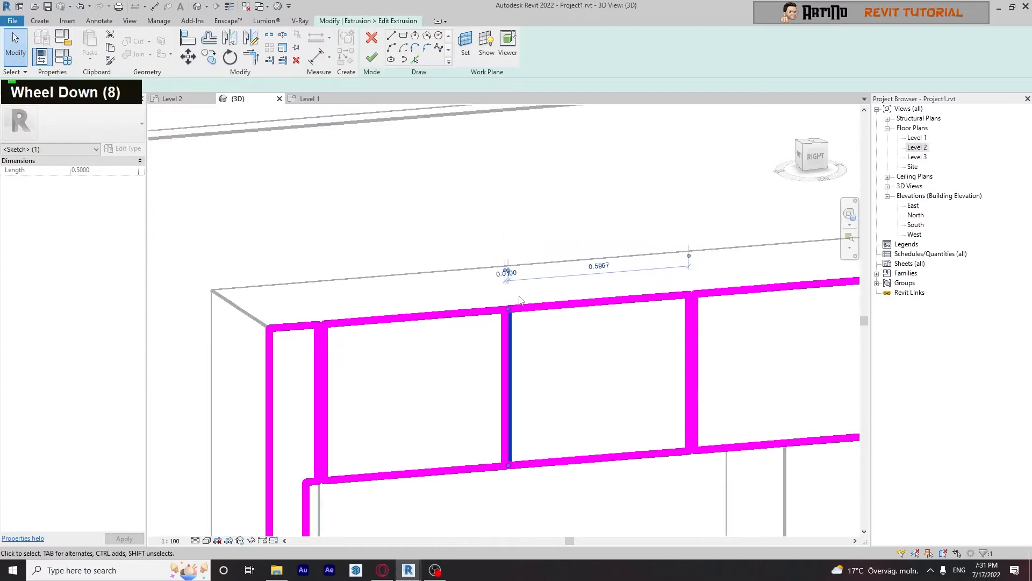
pyautogui.middleClick(661, 288)
# - Delete the sketch lines of the four middle upper panels, keeping the two outer panels
pyautogui.scroll(-3, 448, 269)
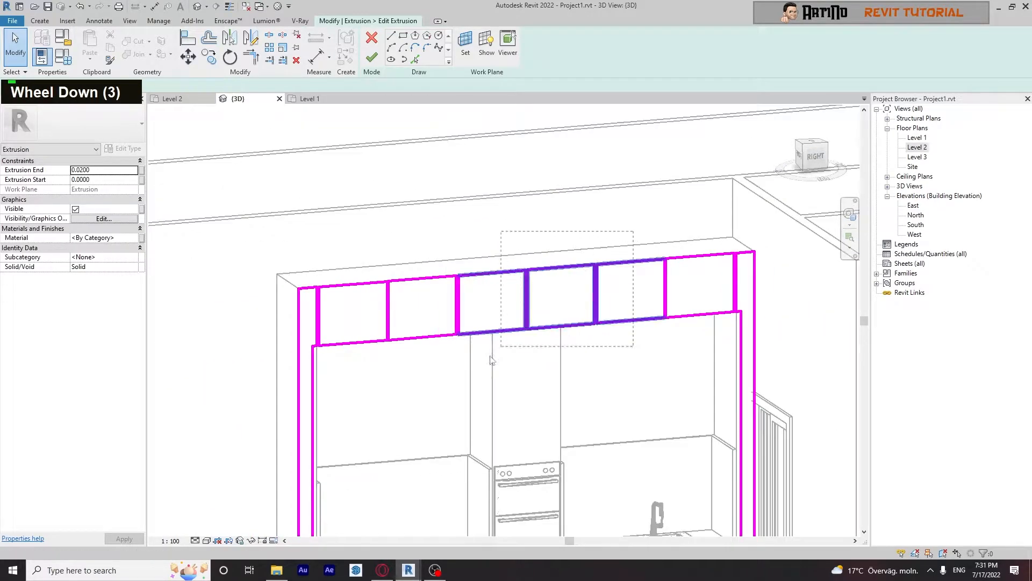
pyautogui.moveTo(422, 402); pyautogui.dragTo(422, 402)
pyautogui.scroll(5, 671, 270)
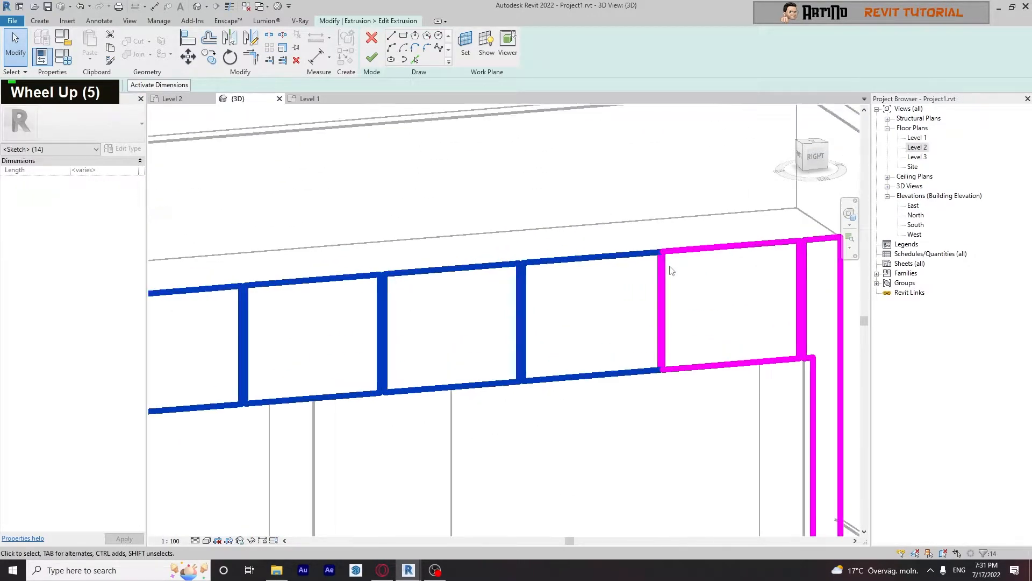
pyautogui.press('Delete')
# - Set the gap between the sink-side strip and its adjacent upper panel to 0.01
pyautogui.click(801, 301)
pyautogui.scroll(5, 860, 358)
pyautogui.click(740, 394)
pyautogui.write('.01')
pyautogui.press('Return')
pyautogui.click(456, 341)
pyautogui.scroll(-6, 542, 327)
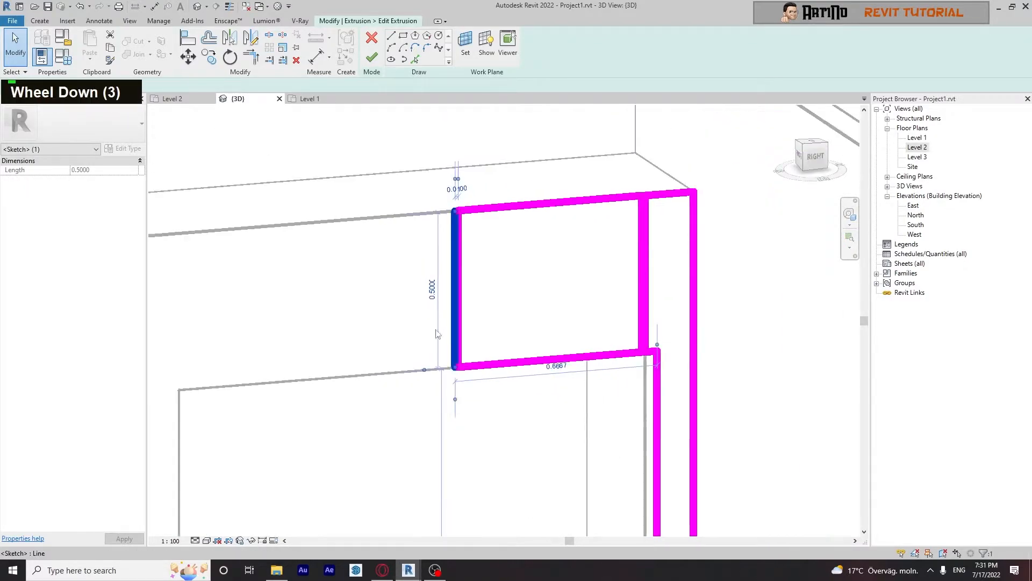
pyautogui.scroll(1, 542, 326)
# - Set the gap between the opposite side strip and its adjacent upper panel to 0.01
pyautogui.moveTo(465, 320); pyautogui.dragTo(507, 311, button='middle')
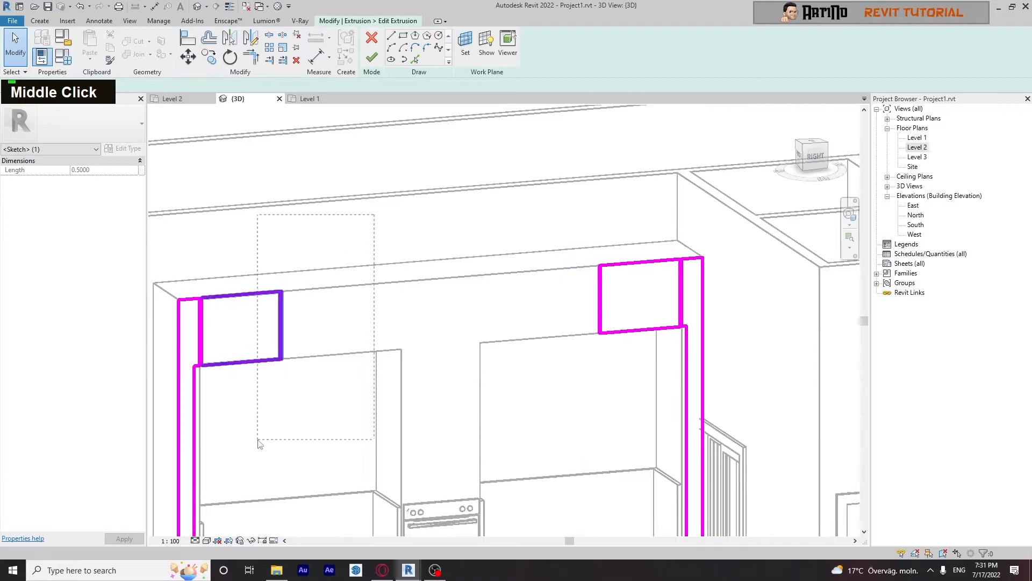
pyautogui.click(248, 311)
pyautogui.click(283, 302)
pyautogui.click(288, 310)
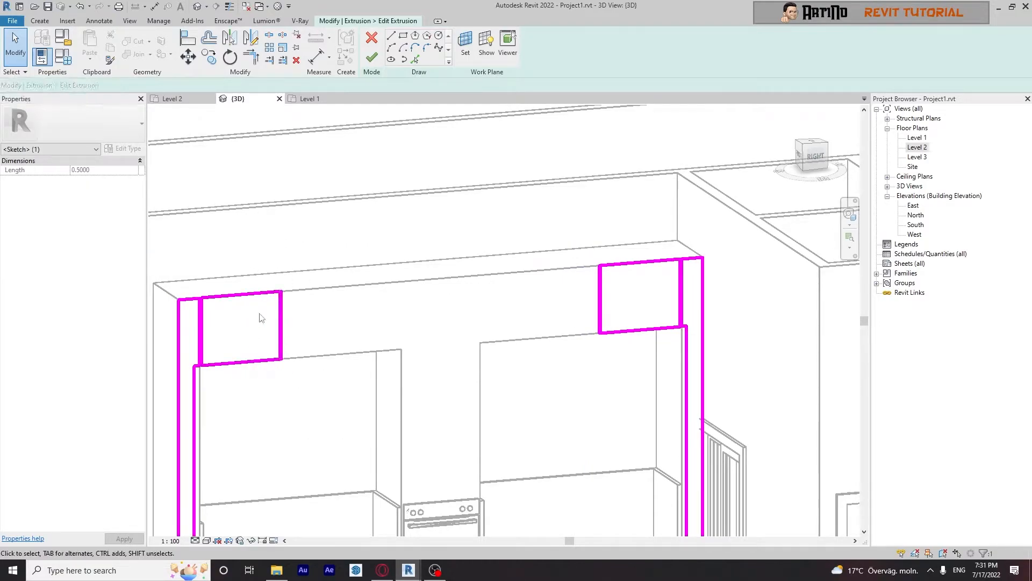
pyautogui.scroll(2, 204, 312)
pyautogui.click(204, 314)
pyautogui.scroll(4, 202, 268)
pyautogui.scroll(5, 204, 272)
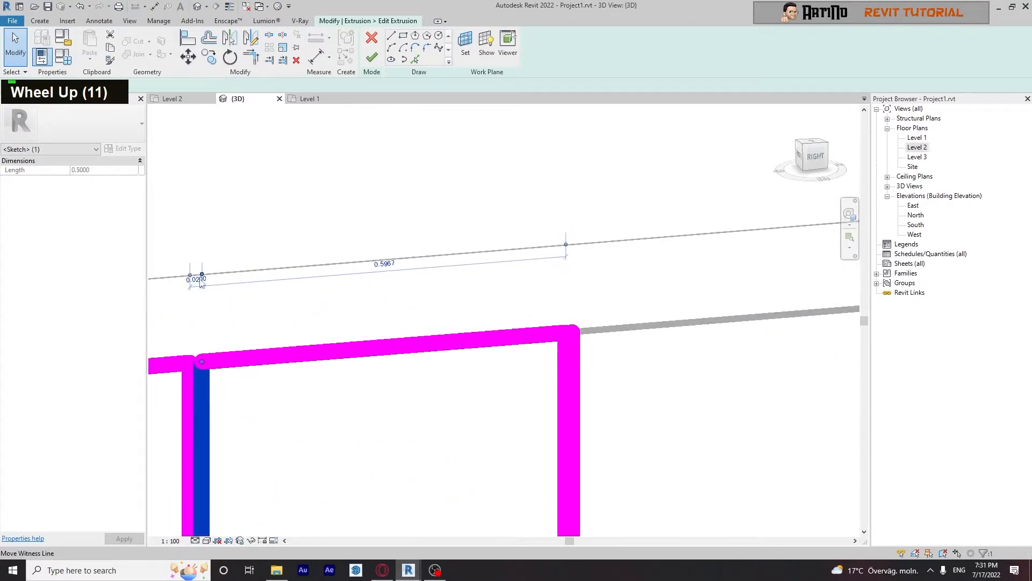
pyautogui.scroll(5, 197, 284)
pyautogui.click(197, 284)
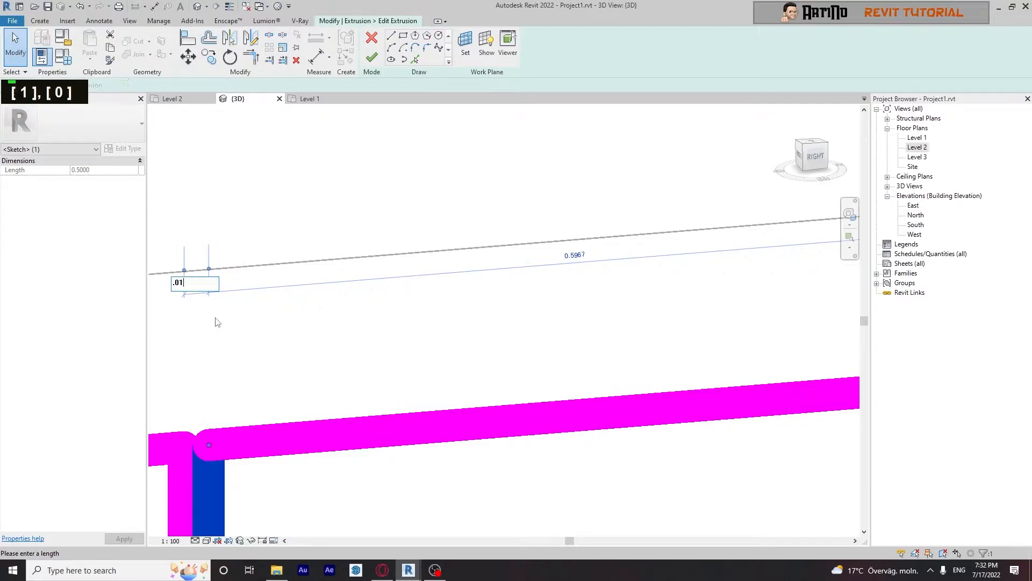
pyautogui.press('Return')
# - Copy the first panel's top, bottom and inner side lines into the neighbouring empty bay
pyautogui.scroll(-12, 346, 366)
pyautogui.moveTo(463, 395); pyautogui.dragTo(438, 312, button='middle')
pyautogui.doubleClick(361, 419)
pyautogui.keyDown('ctrl'); pyautogui.click(437, 322); pyautogui.keyUp('ctrl')
pyautogui.press('c')
pyautogui.press('o')
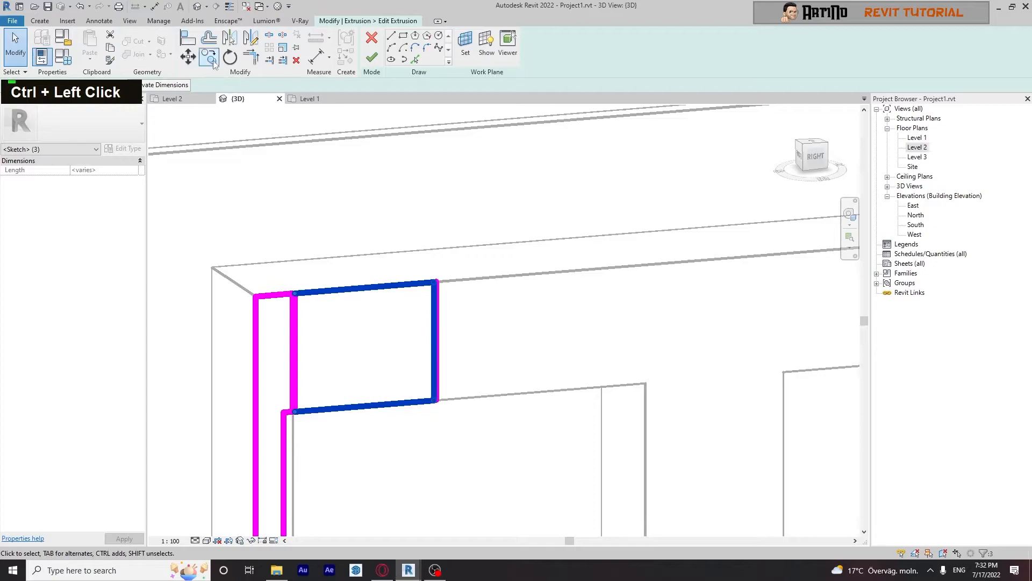
pyautogui.scroll(8, 289, 413)
pyautogui.click(255, 396)
pyautogui.moveTo(675, 374); pyautogui.dragTo(485, 386, button='middle')
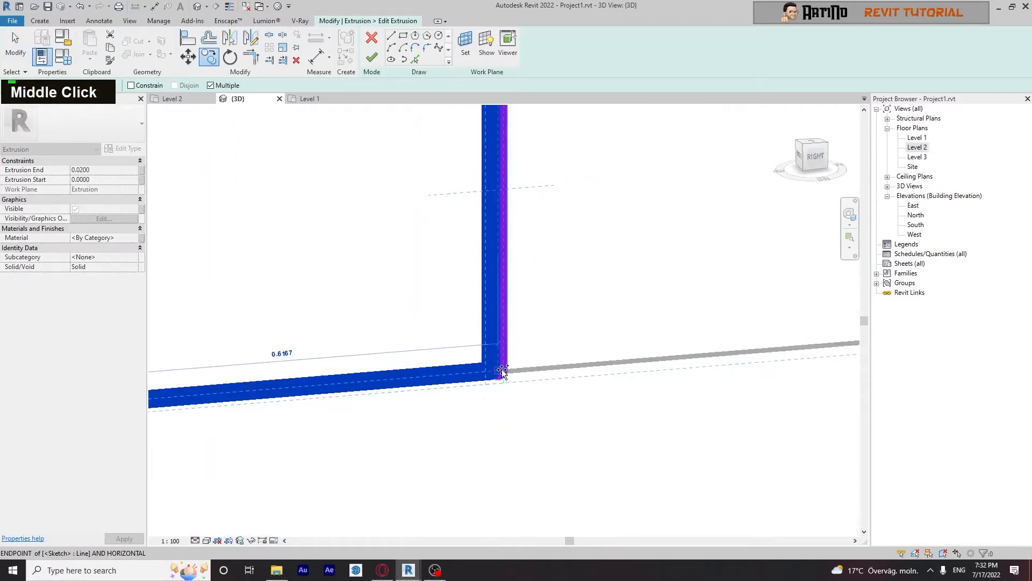
pyautogui.click(502, 371)
pyautogui.scroll(-8, 503, 371)
pyautogui.moveTo(605, 335); pyautogui.dragTo(564, 350, button='middle')
# - Copy the second panel's outline repeatedly into the remaining empty bays up to the sink-side panel
pyautogui.press('Escape')
pyautogui.press('Escape')
pyautogui.moveTo(471, 442); pyautogui.dragTo(460, 445)
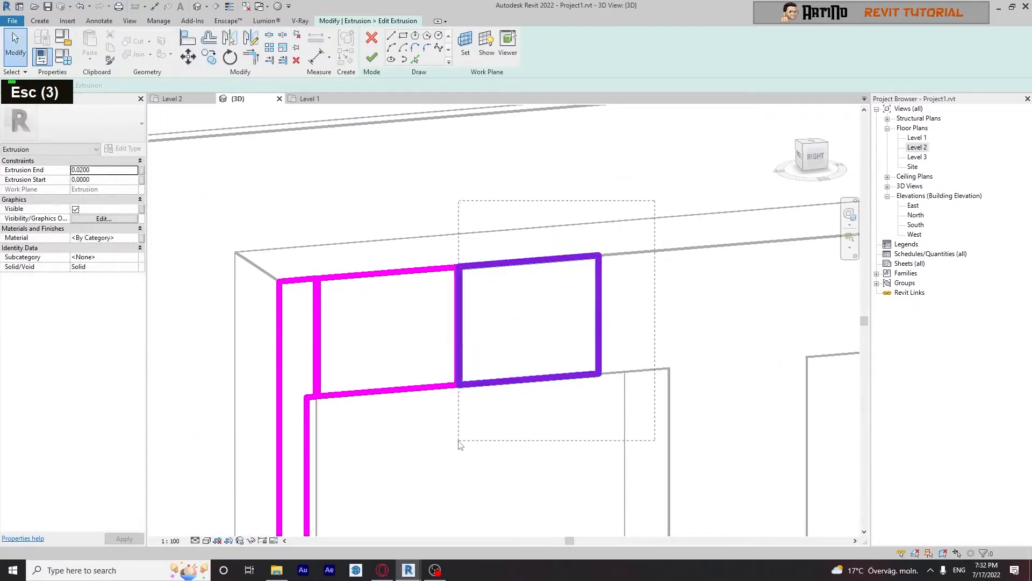
pyautogui.press('c')
pyautogui.press('o')
pyautogui.scroll(4, 457, 395)
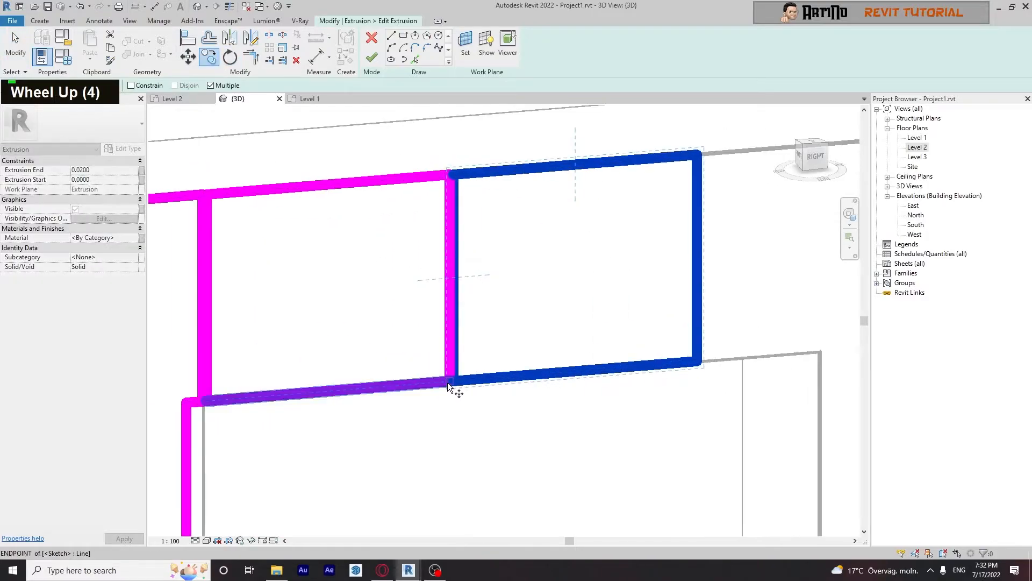
pyautogui.click(700, 362)
pyautogui.moveTo(838, 364); pyautogui.dragTo(494, 395, button='middle')
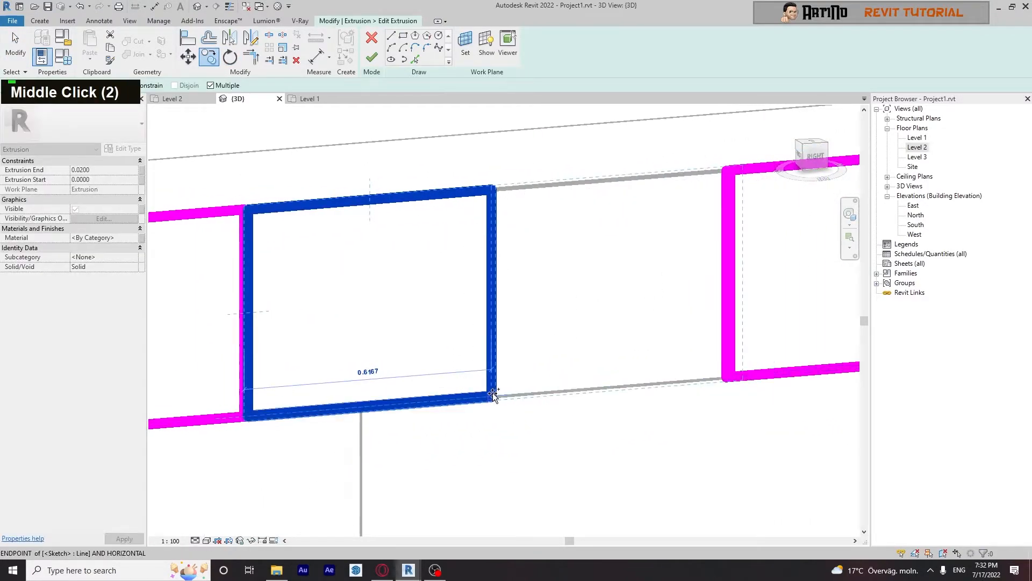
pyautogui.scroll(-5, 494, 395)
pyautogui.scroll(-4, 618, 311)
pyautogui.middleClick(661, 246)
pyautogui.scroll(-1, 661, 246)
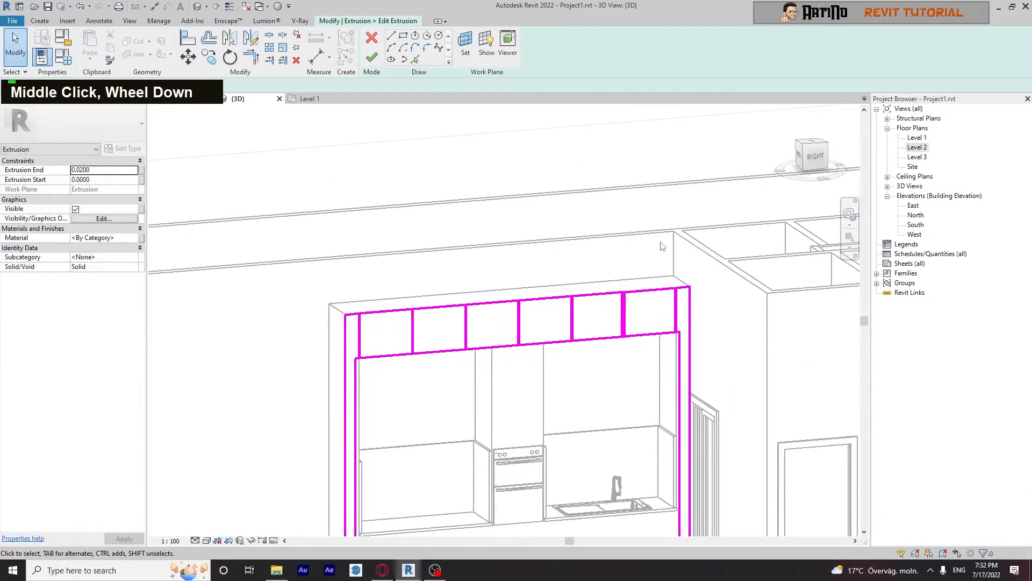
# - Delete all panel and divider lines between the two side strips, keeping only the strips' outlines
pyautogui.moveTo(386, 423); pyautogui.dragTo(388, 421)
pyautogui.press('Delete')
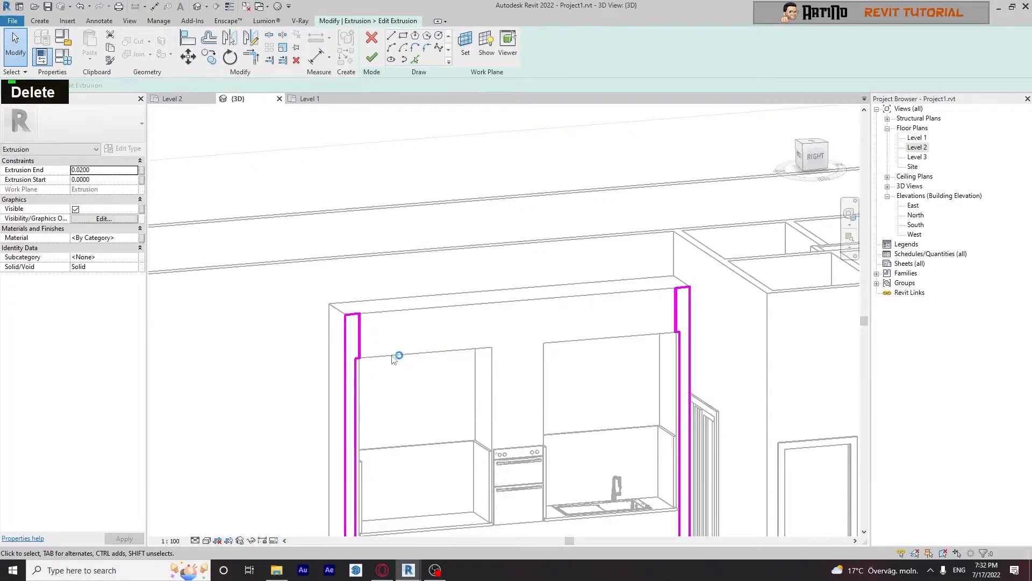
pyautogui.scroll(7, 326, 291)
pyautogui.scroll(-3, 466, 299)
pyautogui.moveTo(465, 299); pyautogui.dragTo(540, 368, button='middle')
pyautogui.click(413, 426)
pyautogui.moveTo(410, 429); pyautogui.dragTo(585, 341, button='middle')
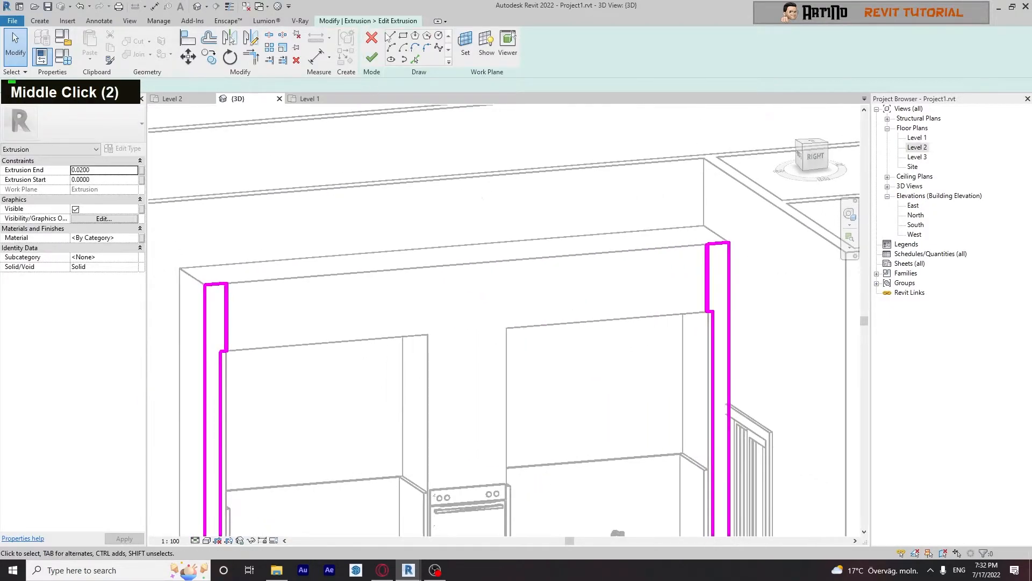
# - Draw five separate vertical divider lines across the height of the upper band between the side strips
pyautogui.click(390, 36)
pyautogui.click(291, 279)
pyautogui.click(290, 345)
pyautogui.press('Escape')
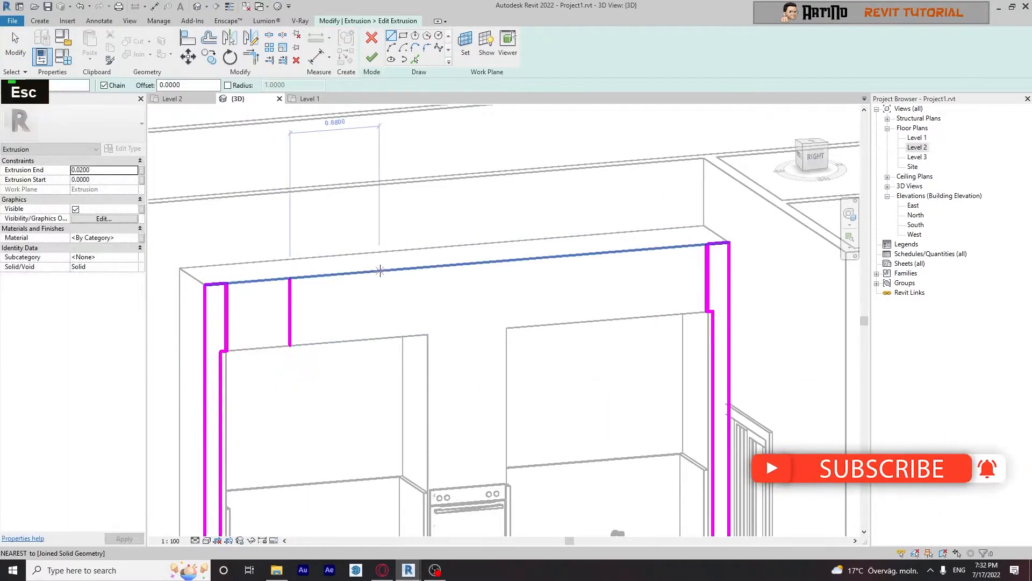
pyautogui.click(379, 270)
pyautogui.click(379, 339)
pyautogui.press('Escape')
pyautogui.click(467, 263)
pyautogui.click(466, 330)
pyautogui.press('Escape')
pyautogui.click(551, 258)
pyautogui.click(551, 324)
pyautogui.press('Escape')
pyautogui.click(621, 250)
pyautogui.click(621, 319)
pyautogui.press('Escape')
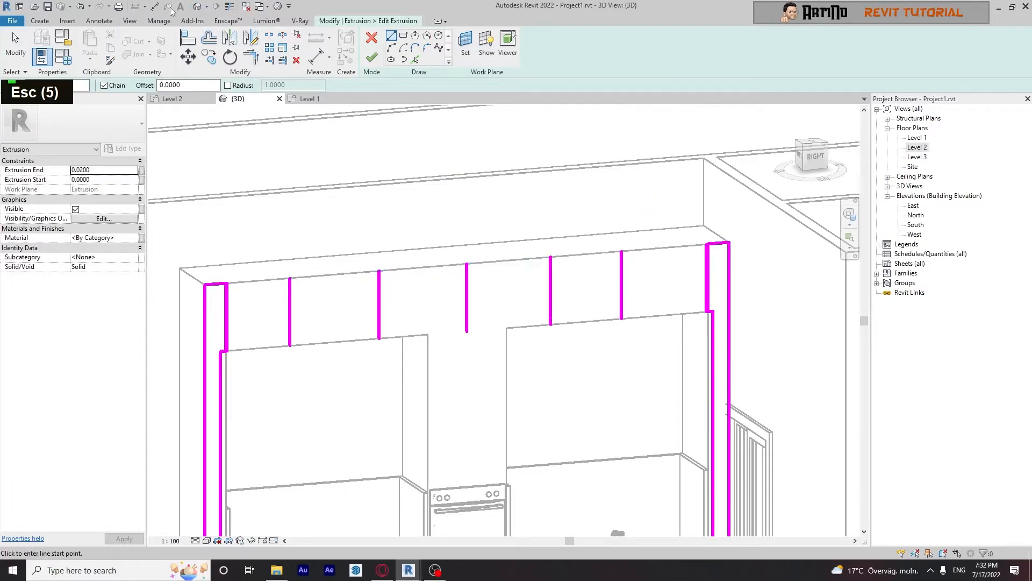
# - Place one aligned dimension chain from strip to strip through all five divider lines
pyautogui.click(154, 6)
pyautogui.click(228, 304)
pyautogui.click(289, 303)
pyautogui.click(379, 302)
pyautogui.click(467, 293)
pyautogui.click(550, 285)
pyautogui.click(622, 278)
pyautogui.click(700, 271)
pyautogui.click(682, 276)
# - Equalize the dimension chain to space the dividers evenly, and delete the dimension
pyautogui.click(500, 293)
pyautogui.press('Escape')
pyautogui.click(500, 295)
pyautogui.press('Delete')
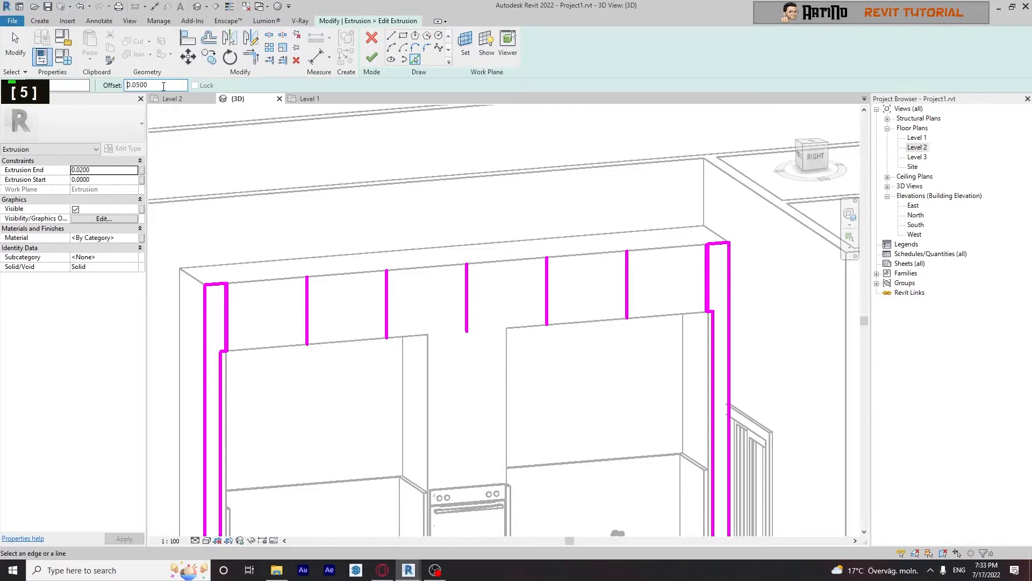
# - Create offset lines 0.005 to each side of the divider nearest the right-hand strip
pyautogui.write('005')
pyautogui.scroll(9, 701, 263)
pyautogui.moveTo(708, 247); pyautogui.dragTo(687, 247, button='middle')
pyautogui.click(436, 247)
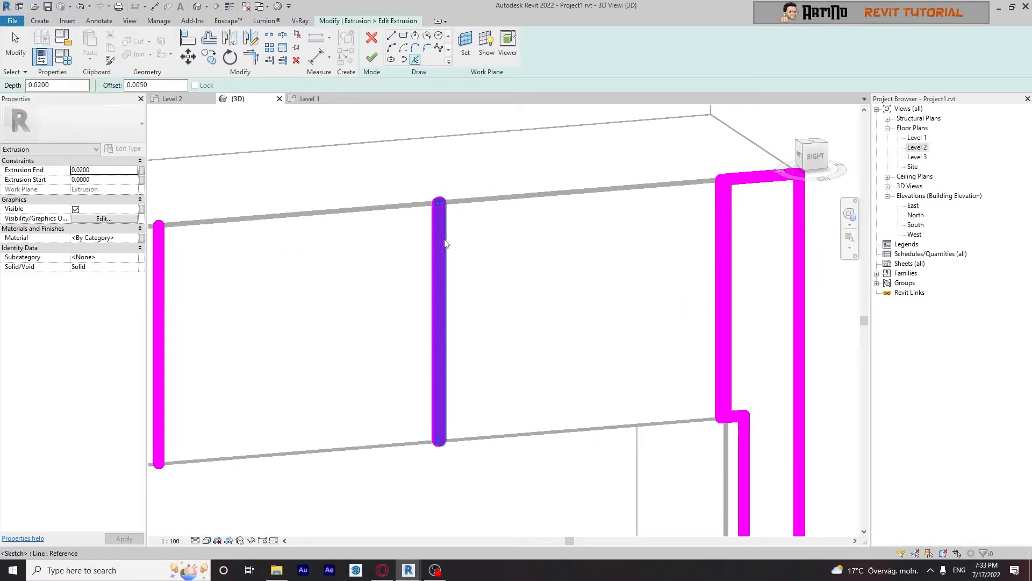
pyautogui.scroll(-3, 438, 212)
pyautogui.scroll(5, 438, 212)
pyautogui.press('Escape')
pyautogui.press('Escape')
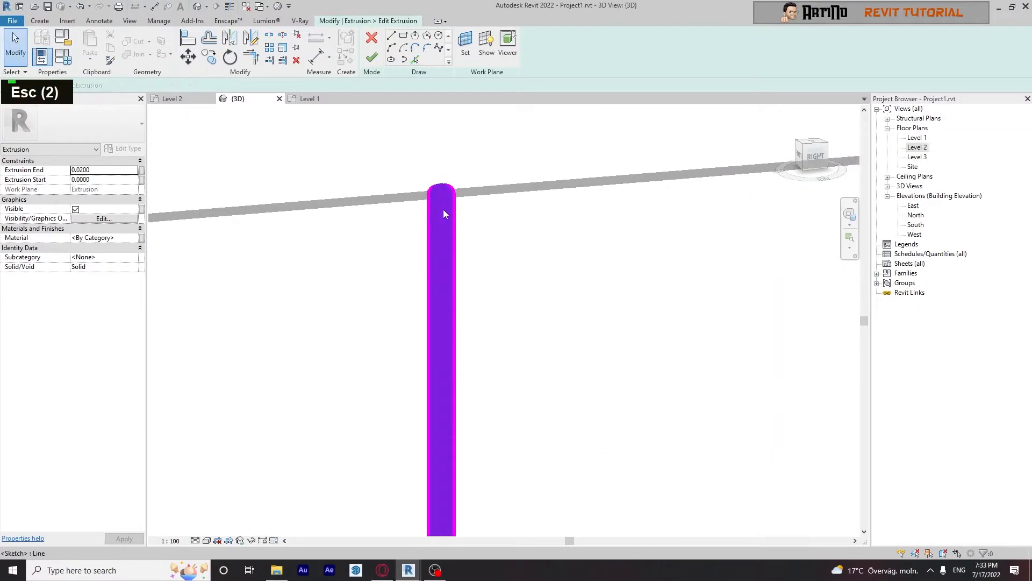
# - Copy that divider's two offset lines onto the fourth divider from the left
pyautogui.click(458, 232)
pyautogui.click(448, 227)
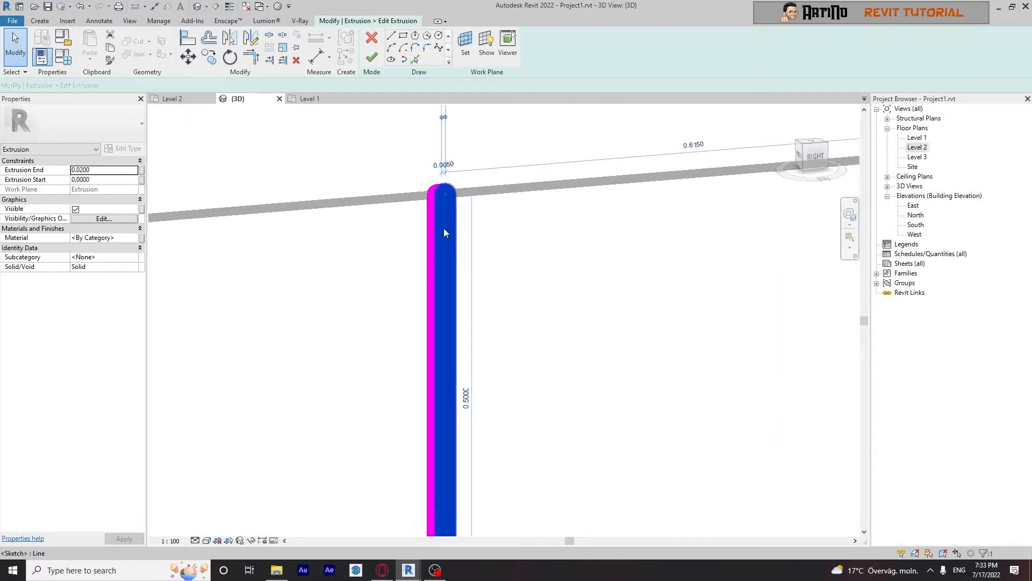
pyautogui.keyDown('ctrl'); pyautogui.click(432, 227); pyautogui.keyUp('ctrl')
pyautogui.click(212, 58)
pyautogui.click(442, 193)
pyautogui.moveTo(318, 249); pyautogui.dragTo(757, 210, button='middle')
pyautogui.press('Escape')
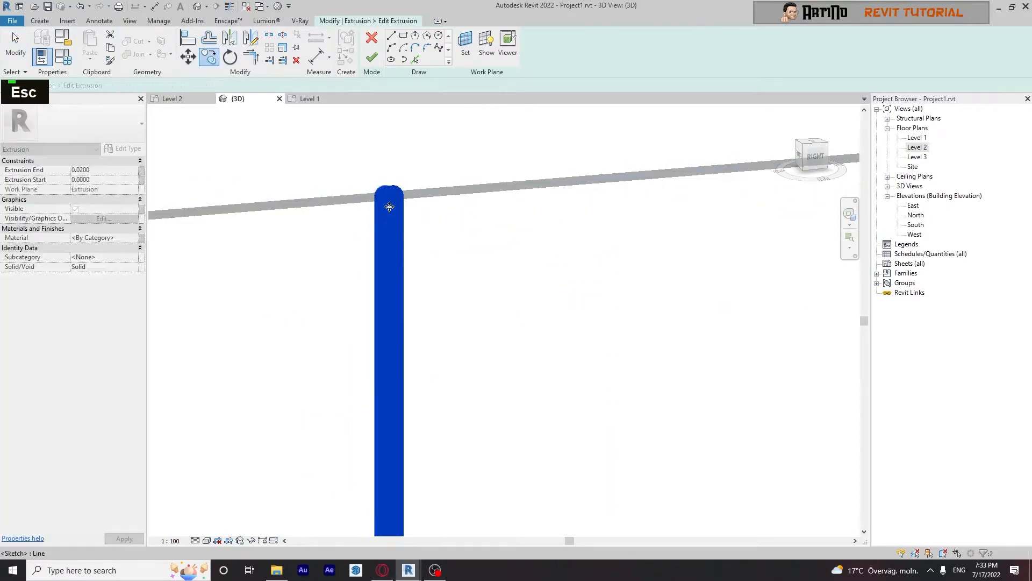
pyautogui.press('Escape')
# - Delete the original centre line between the divider's two offset lines
pyautogui.scroll(-6, 518, 247)
pyautogui.scroll(5, 535, 192)
pyautogui.scroll(3, 542, 185)
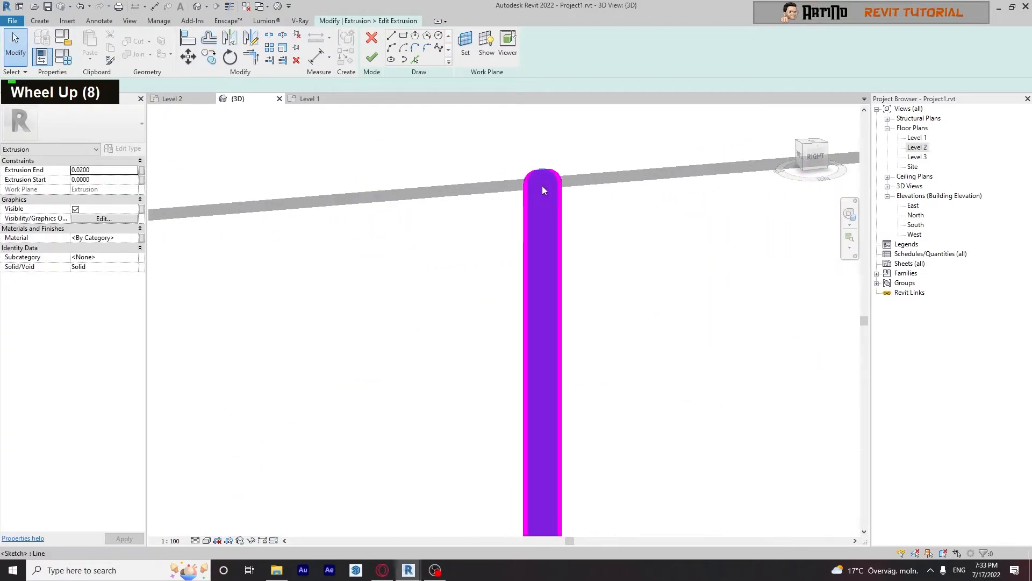
pyautogui.click(542, 186)
pyautogui.scroll(-9, 541, 185)
pyautogui.press('Delete')
# - Copy the fourth divider's line pair onto the middle divider and remove the middle divider's original centre line
pyautogui.moveTo(572, 146)
pyautogui.mouseDown()
pyautogui.moveTo(324, 411)
pyautogui.moveTo(297, 414)
pyautogui.mouseUp()
pyautogui.scroll(-6, 302, 334)
pyautogui.click(425, 245)
pyautogui.moveTo(332, 189); pyautogui.dragTo(304, 317)
pyautogui.click(208, 57)
pyautogui.scroll(10, 427, 286)
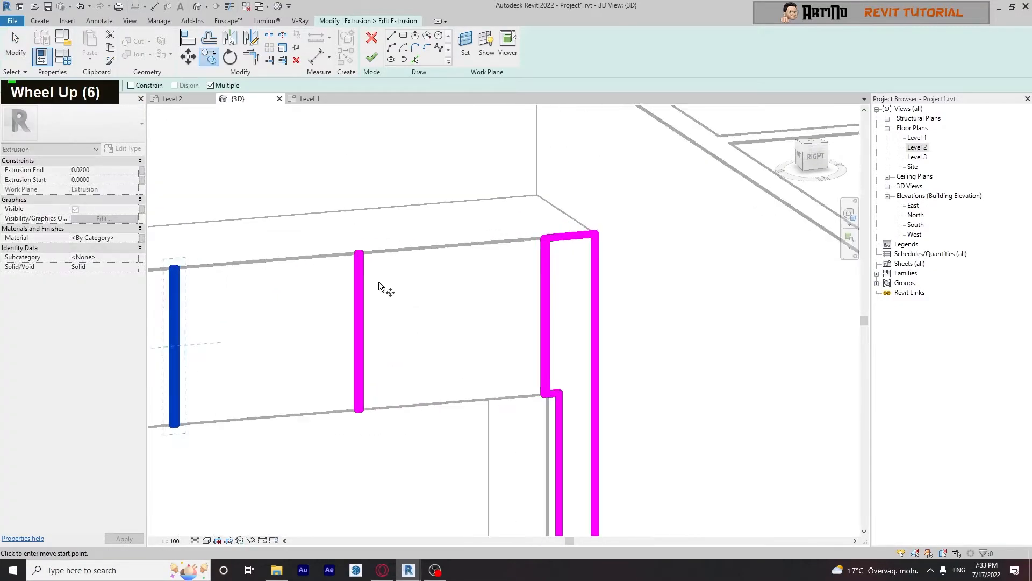
pyautogui.click(348, 237)
pyautogui.moveTo(333, 271); pyautogui.dragTo(693, 229, button='middle')
pyautogui.moveTo(318, 248); pyautogui.dragTo(639, 204, button='middle')
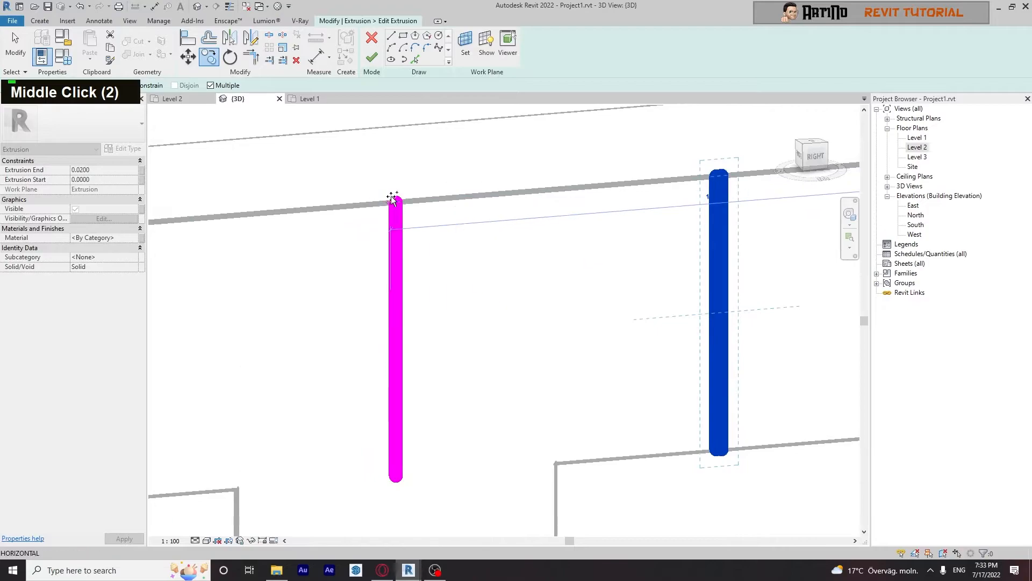
pyautogui.click(713, 177)
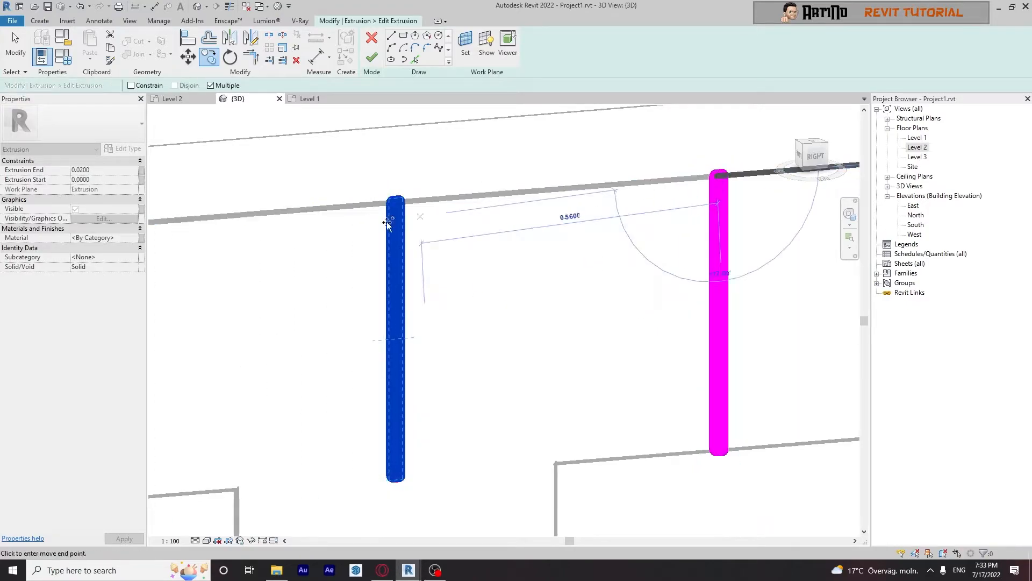
pyautogui.moveTo(713, 177); pyautogui.dragTo(618, 202, button='middle')
pyautogui.scroll(5, 575, 192)
pyautogui.press('Escape')
pyautogui.press('Escape')
pyautogui.scroll(-9, 543, 189)
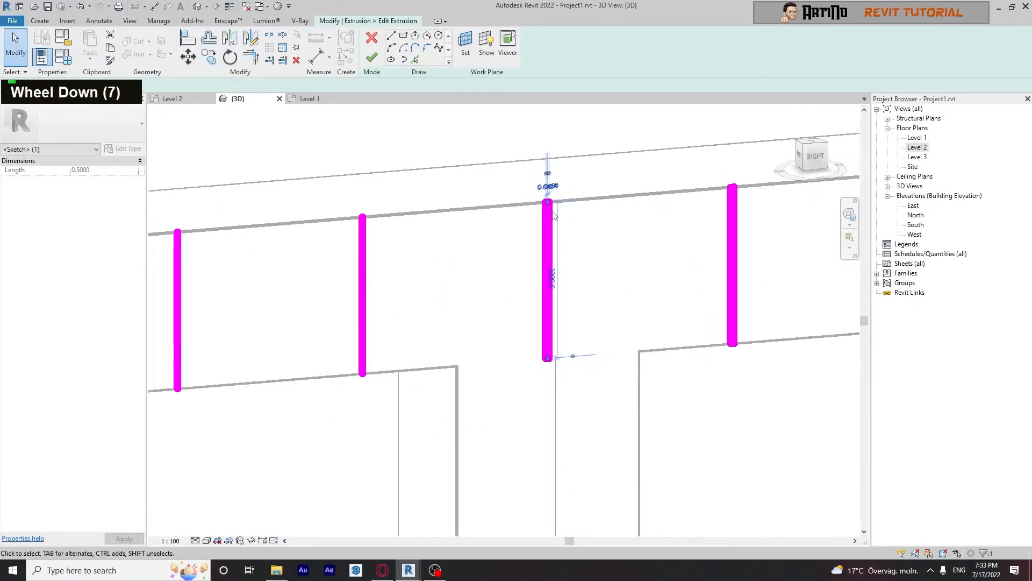
pyautogui.moveTo(512, 184); pyautogui.dragTo(434, 184, button='middle')
# - Copy the line pairs of the middle and fourth dividers together onto the first and second dividers
pyautogui.moveTo(569, 300); pyautogui.dragTo(655, 384)
pyautogui.press('c')
pyautogui.press('o')
pyautogui.scroll(4, 711, 195)
pyautogui.click(760, 157)
pyautogui.moveTo(242, 247); pyautogui.dragTo(685, 264, button='middle')
pyautogui.scroll(2, 476, 237)
pyautogui.scroll(-5, 475, 239)
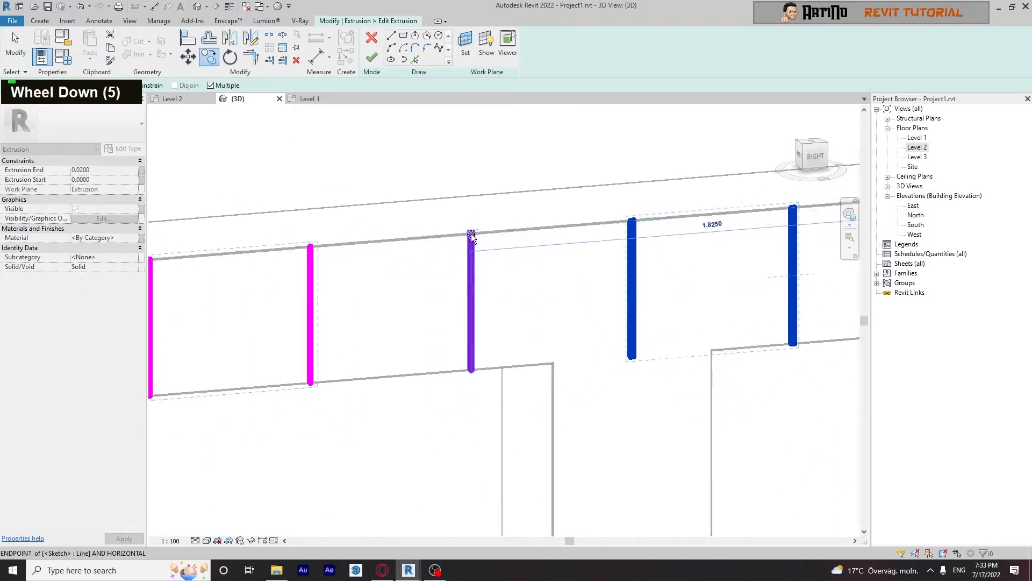
pyautogui.scroll(2, 613, 235)
pyautogui.scroll(-5, 637, 220)
pyautogui.middleClick(607, 226)
pyautogui.scroll(5, 580, 232)
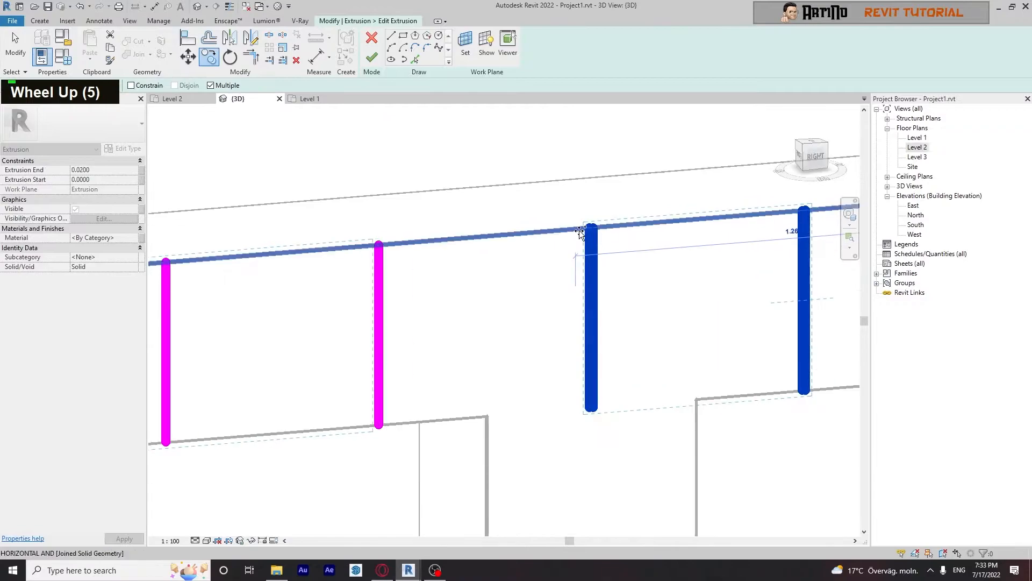
pyautogui.click(590, 229)
pyautogui.scroll(-1, 516, 269)
pyautogui.moveTo(460, 283); pyautogui.dragTo(723, 233, button='middle')
pyautogui.press('Escape')
# - Delete the original centre lines inside the line pairs of the first and second dividers
pyautogui.scroll(5, 467, 219)
pyautogui.click(465, 217)
pyautogui.press('Delete')
pyautogui.moveTo(597, 278); pyautogui.dragTo(311, 301, button='middle')
pyautogui.click(551, 214)
pyautogui.press('Delete')
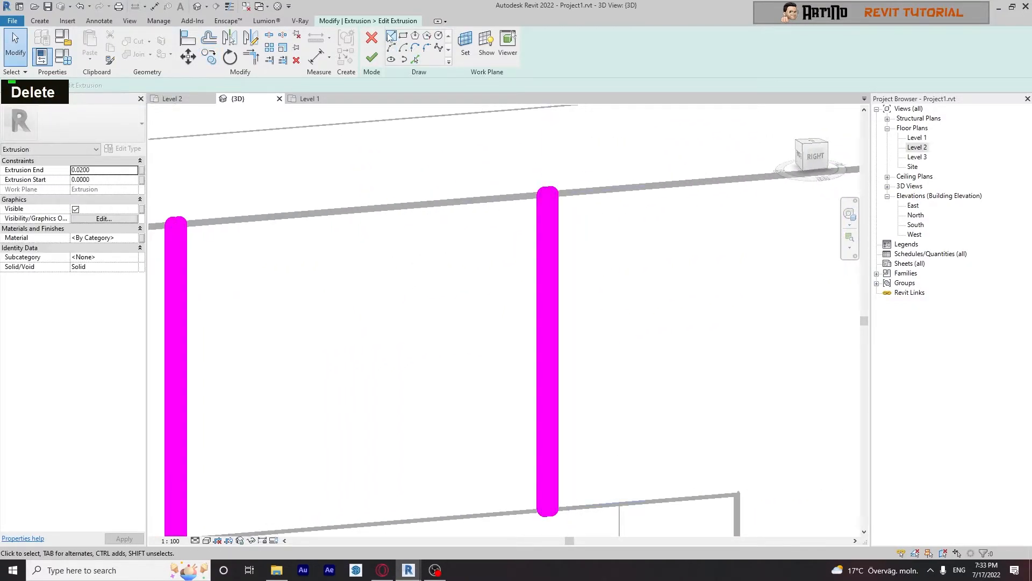
# - Draw the top and bottom edge lines of the first upper panel, between the left strip and the first divider
pyautogui.scroll(-8, 343, 188)
pyautogui.scroll(9, 395, 212)
pyautogui.moveTo(343, 188); pyautogui.dragTo(328, 226, button='middle')
pyautogui.click(420, 170)
pyautogui.click(566, 166)
pyautogui.scroll(-1, 511, 430)
pyautogui.moveTo(543, 518); pyautogui.dragTo(622, 324, button='middle')
pyautogui.click(639, 317)
pyautogui.click(270, 346)
pyautogui.press('Escape')
pyautogui.press('Escape')
# - Copy the first panel's top and bottom edge lines across the following panels as far as the fifth divider
pyautogui.scroll(-3, 364, 313)
pyautogui.moveTo(364, 314); pyautogui.dragTo(366, 366, button='middle')
pyautogui.moveTo(408, 156); pyautogui.dragTo(361, 430)
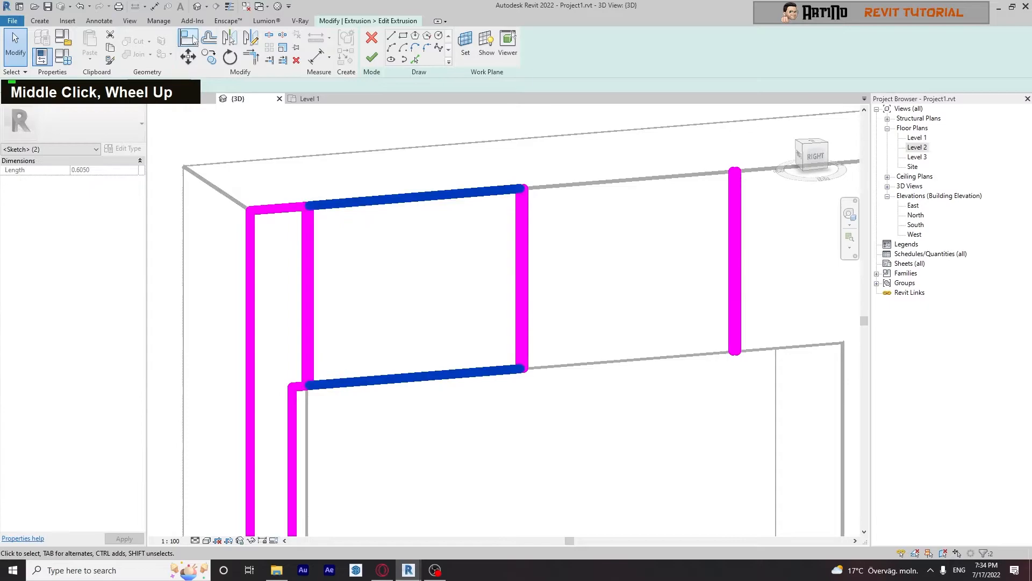
pyautogui.click(208, 56)
pyautogui.scroll(4, 325, 193)
pyautogui.click(292, 215)
pyautogui.moveTo(378, 235)
pyautogui.mouseDown(button='middle')
pyautogui.moveTo(429, 255)
pyautogui.moveTo(399, 267)
pyautogui.mouseUp(button='middle')
pyautogui.click(376, 265)
pyautogui.scroll(-1, 737, 248)
pyautogui.moveTo(742, 246); pyautogui.dragTo(366, 296, button='middle')
pyautogui.scroll(3, 364, 291)
pyautogui.click(365, 290)
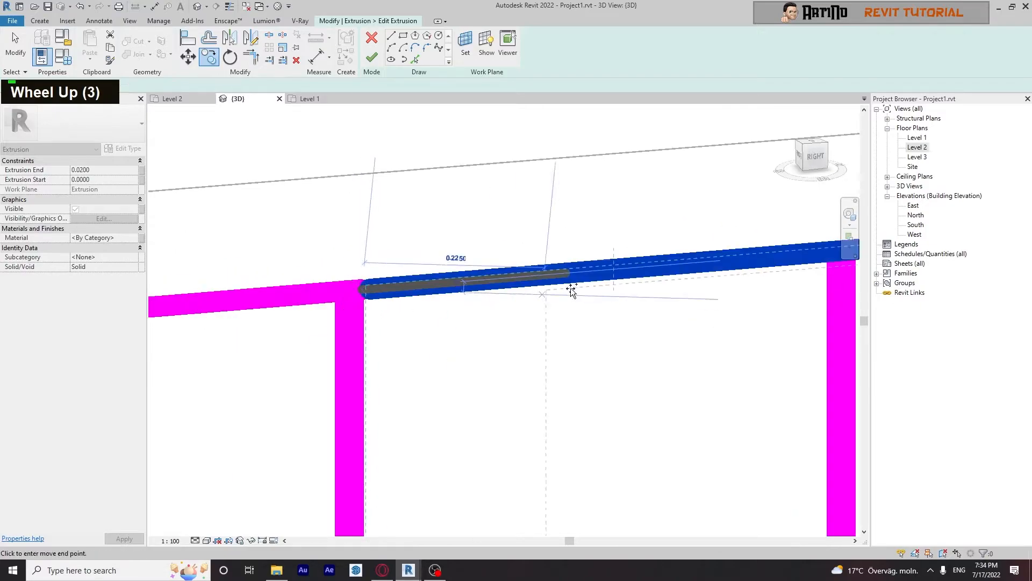
pyautogui.moveTo(838, 257); pyautogui.dragTo(390, 331, button='middle')
pyautogui.click(413, 327)
pyautogui.scroll(-3, 603, 336)
pyautogui.moveTo(667, 330); pyautogui.dragTo(439, 325, button='middle')
pyautogui.scroll(-2, 533, 296)
pyautogui.press('Escape')
pyautogui.press('Escape')
# - Trim the first panel's edge lines and vertical lines to a corner
pyautogui.moveTo(483, 299); pyautogui.dragTo(786, 205, button='middle')
pyautogui.press('t')
pyautogui.press('r')
pyautogui.moveTo(398, 244); pyautogui.dragTo(820, 186, button='middle')
pyautogui.scroll(8, 522, 214)
pyautogui.click(515, 216)
pyautogui.click(541, 181)
pyautogui.scroll(-2, 698, 258)
pyautogui.moveTo(726, 276); pyautogui.dragTo(480, 298, button='middle')
pyautogui.click(573, 208)
pyautogui.press('Escape')
pyautogui.press('Escape')
# - Trim the horizontal edge lines and the divider lines into corners around the first divider
pyautogui.click(650, 213)
pyautogui.click(611, 228)
pyautogui.moveTo(611, 228); pyautogui.dragTo(518, 220, button='middle')
pyautogui.click(518, 264)
pyautogui.click(556, 428)
pyautogui.moveTo(555, 428); pyautogui.dragTo(605, 440, button='middle')
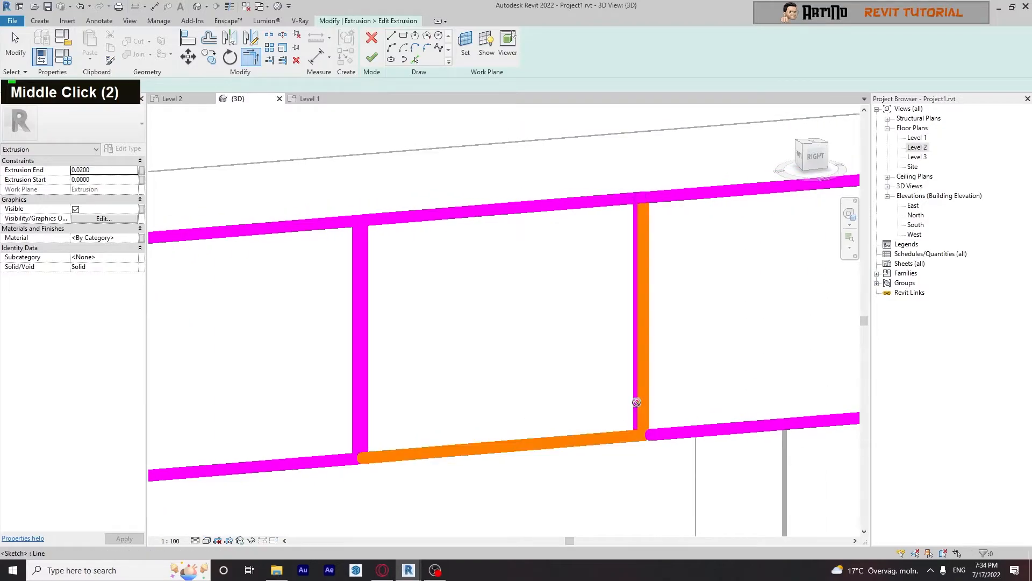
# - Trim the second panel's top and bottom edge lines to the near line of the second divider, unjoining the elements
pyautogui.click(636, 402)
pyautogui.click(875, 547)
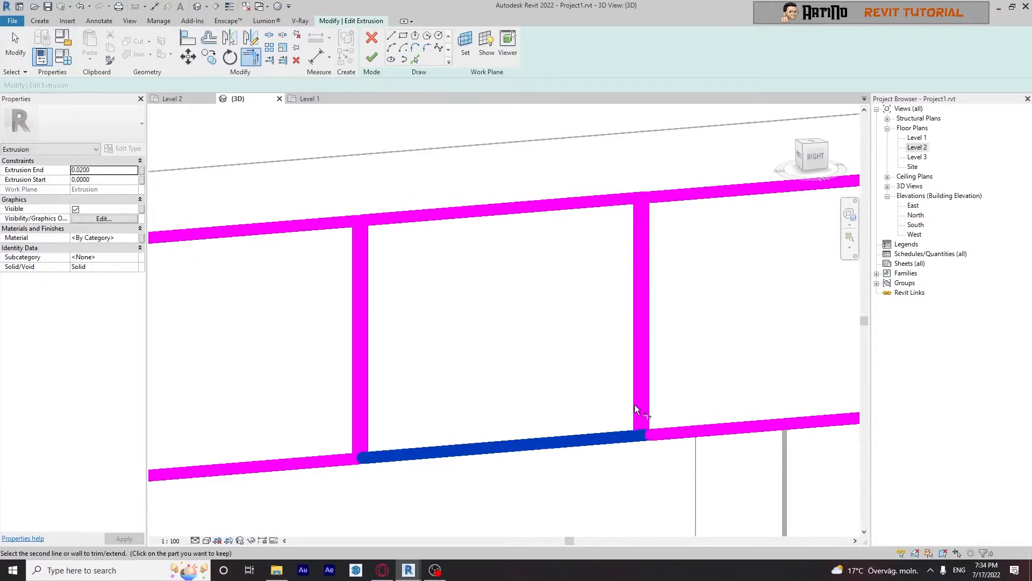
pyautogui.click(636, 402)
pyautogui.click(828, 546)
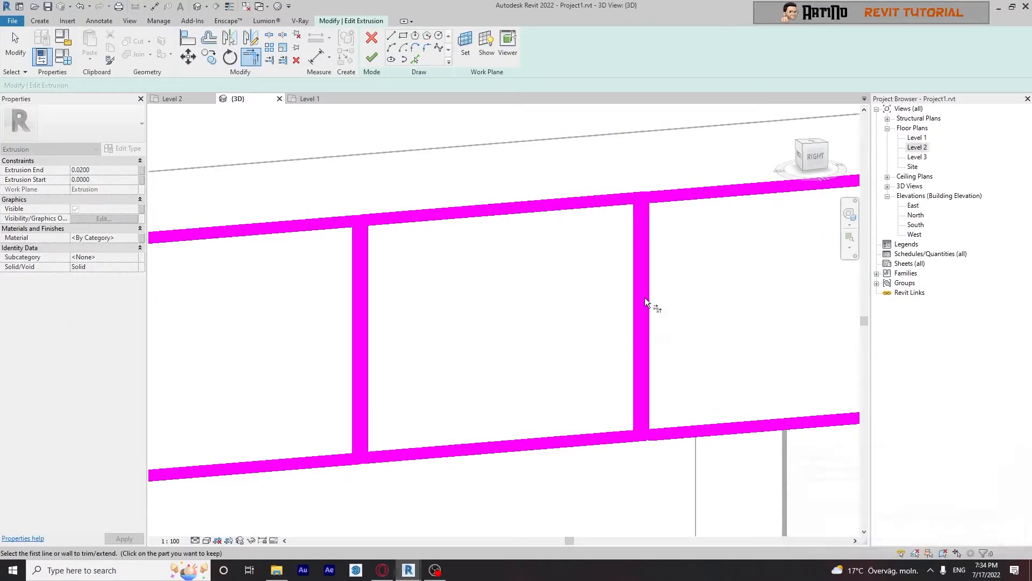
pyautogui.click(596, 203)
pyautogui.moveTo(596, 203); pyautogui.dragTo(437, 237, button='middle')
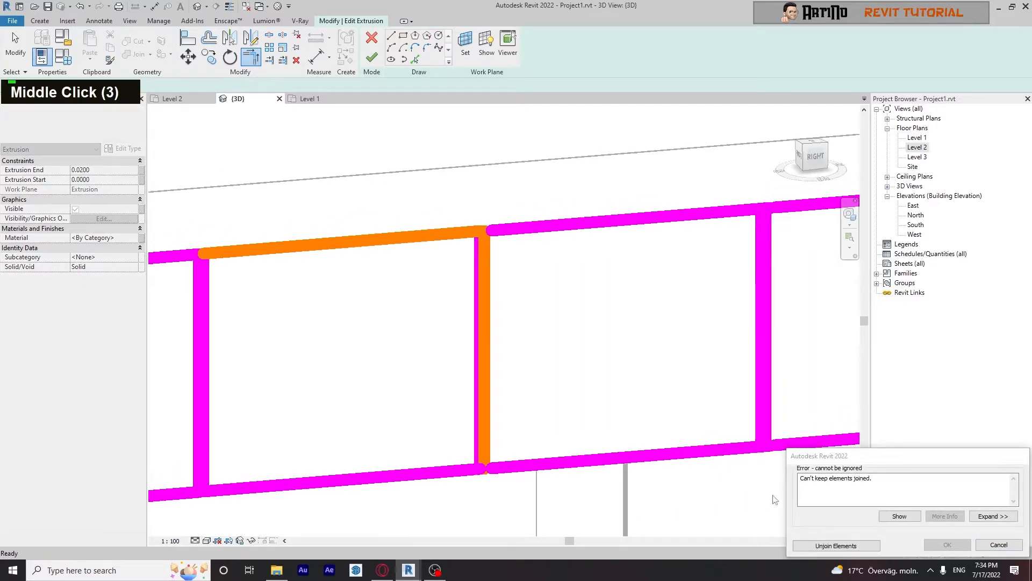
pyautogui.click(809, 547)
# - Trim the third panel's edge lines to its bounding divider lines, unjoining the elements at the middle divider
pyautogui.click(488, 295)
pyautogui.moveTo(350, 446); pyautogui.dragTo(383, 452, button='middle')
pyautogui.click(505, 474)
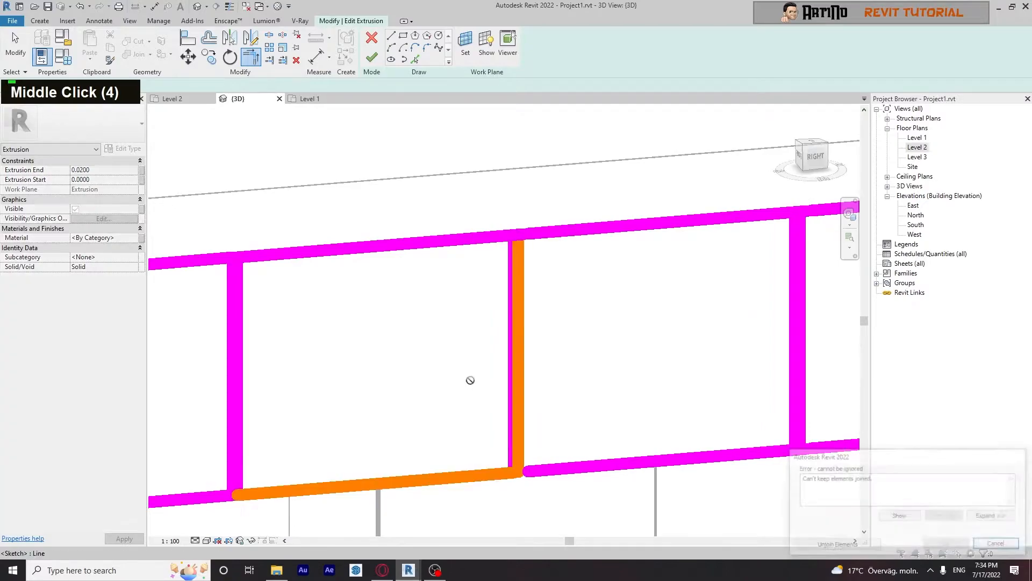
pyautogui.click(844, 543)
pyautogui.click(511, 251)
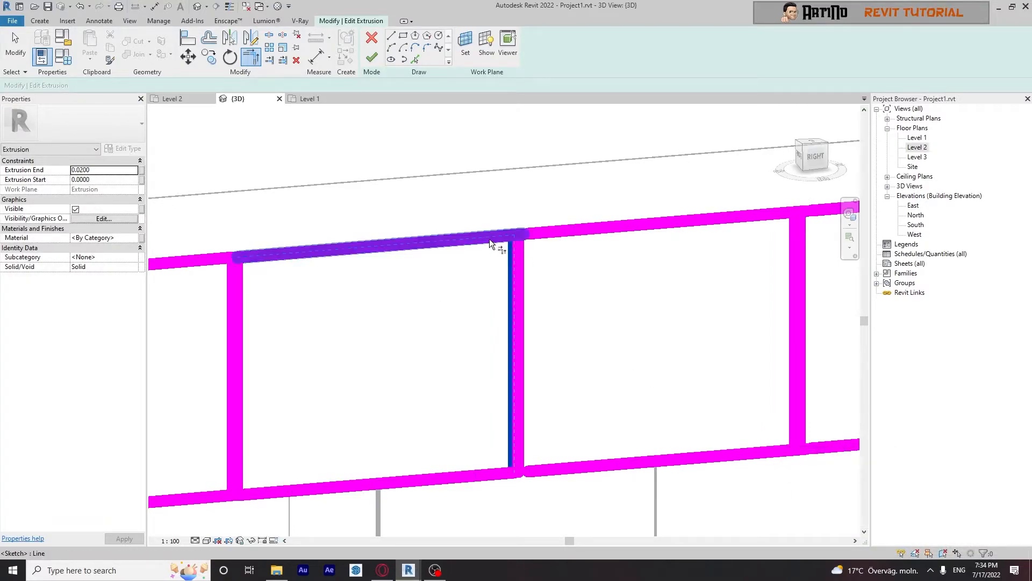
pyautogui.click(489, 239)
pyautogui.click(812, 546)
# - Trim the fourth panel's corners between the middle and fourth dividers, unjoining the elements at the fourth divider
pyautogui.click(519, 261)
pyautogui.click(557, 232)
pyautogui.click(521, 424)
pyautogui.click(561, 467)
pyautogui.moveTo(773, 431); pyautogui.dragTo(516, 438, button='middle')
pyautogui.click(522, 458)
pyautogui.click(534, 424)
pyautogui.moveTo(517, 355); pyautogui.dragTo(545, 407, button='middle')
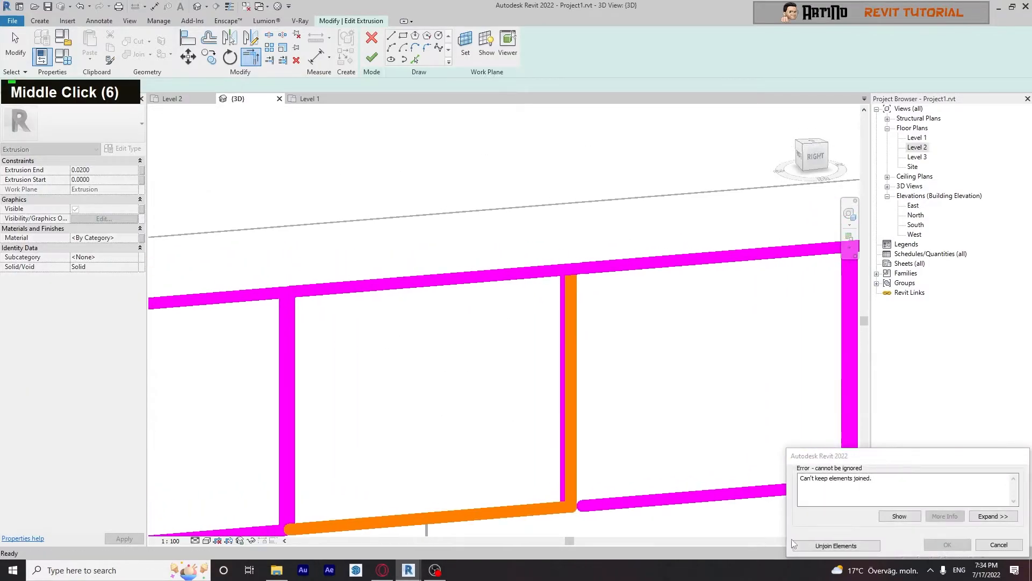
pyautogui.click(830, 545)
pyautogui.click(565, 293)
pyautogui.click(544, 270)
pyautogui.click(844, 543)
# - Trim the fifth panel's corners between the fourth and fifth dividers, unjoining the elements at the fifth divider
pyautogui.click(573, 296)
pyautogui.click(613, 266)
pyautogui.moveTo(639, 350); pyautogui.dragTo(529, 304, button='middle')
pyautogui.click(464, 334)
pyautogui.click(523, 459)
pyautogui.moveTo(715, 350); pyautogui.dragTo(637, 375, button='middle')
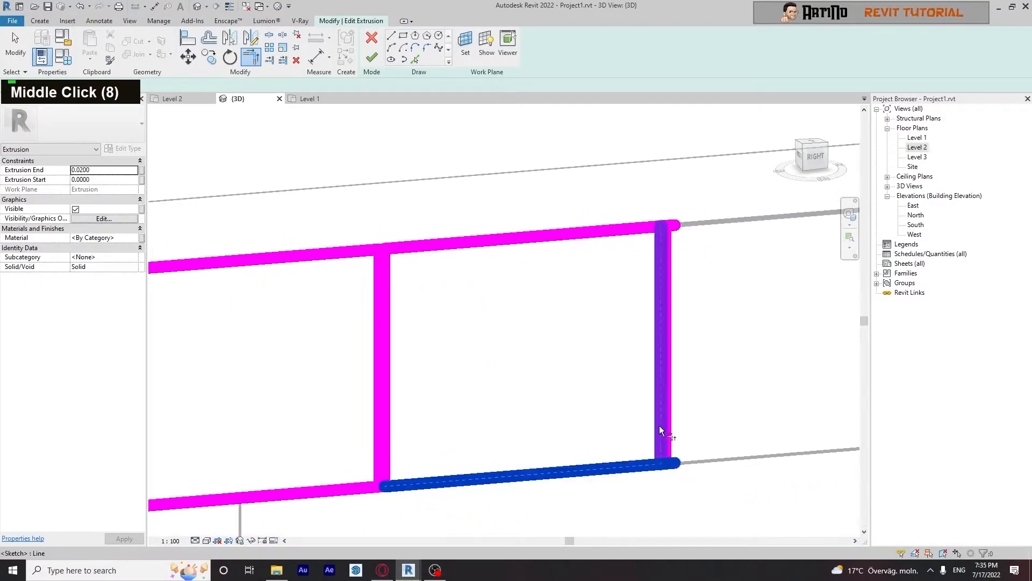
pyautogui.click(659, 392)
pyautogui.click(810, 548)
pyautogui.click(660, 257)
pyautogui.click(634, 230)
pyautogui.moveTo(645, 301); pyautogui.dragTo(573, 287, button='middle')
pyautogui.click(821, 545)
pyautogui.press('Escape')
pyautogui.press('Escape')
# - Copy the fifth panel's top and bottom edge lines to the sixth panel, between the fifth divider and the right strip
pyautogui.moveTo(440, 169); pyautogui.dragTo(390, 488)
pyautogui.click(208, 58)
pyautogui.scroll(2, 305, 221)
pyautogui.click(319, 240)
pyautogui.moveTo(604, 279); pyautogui.dragTo(371, 283, button='middle')
pyautogui.click(457, 212)
pyautogui.scroll(-2, 459, 213)
pyautogui.press('Escape')
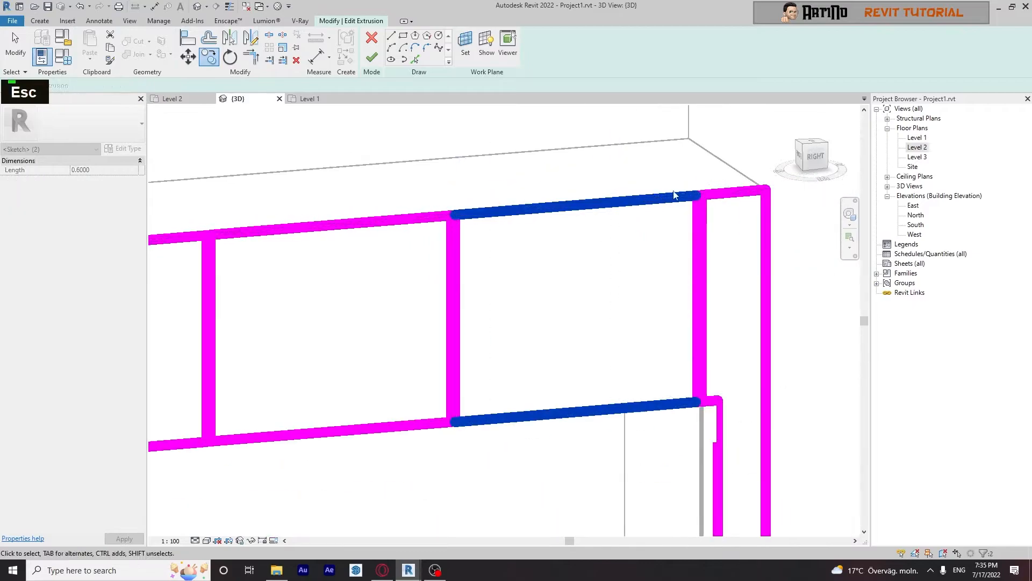
pyautogui.press('Escape')
# - Trim the sixth panel's corners between the fifth divider and the right strip, and finish the front extrusion's sketch
pyautogui.click(695, 214)
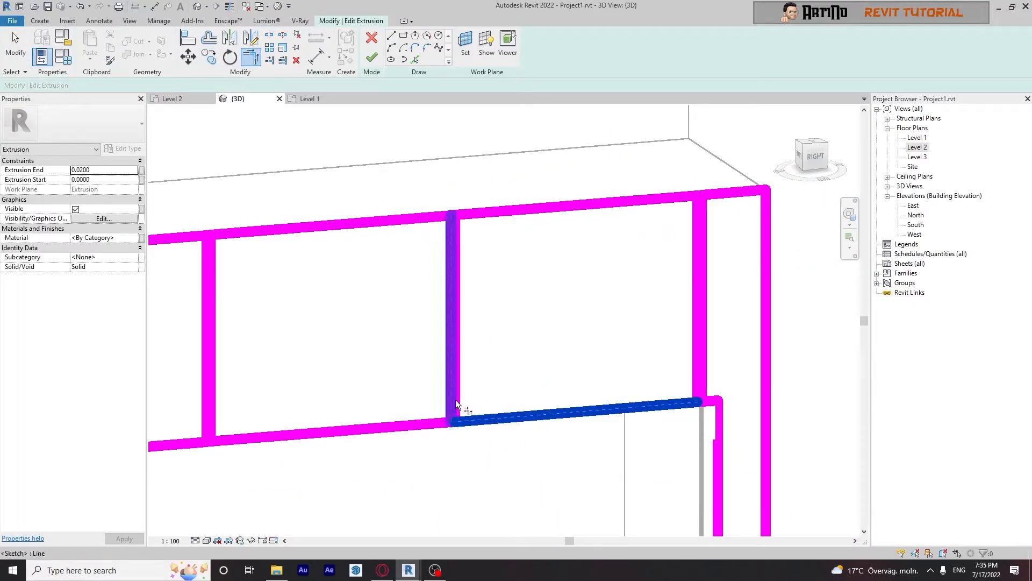
pyautogui.press('Escape')
pyautogui.press('Escape')
pyautogui.scroll(-4, 432, 308)
pyautogui.scroll(-3, 432, 308)
pyautogui.click(371, 57)
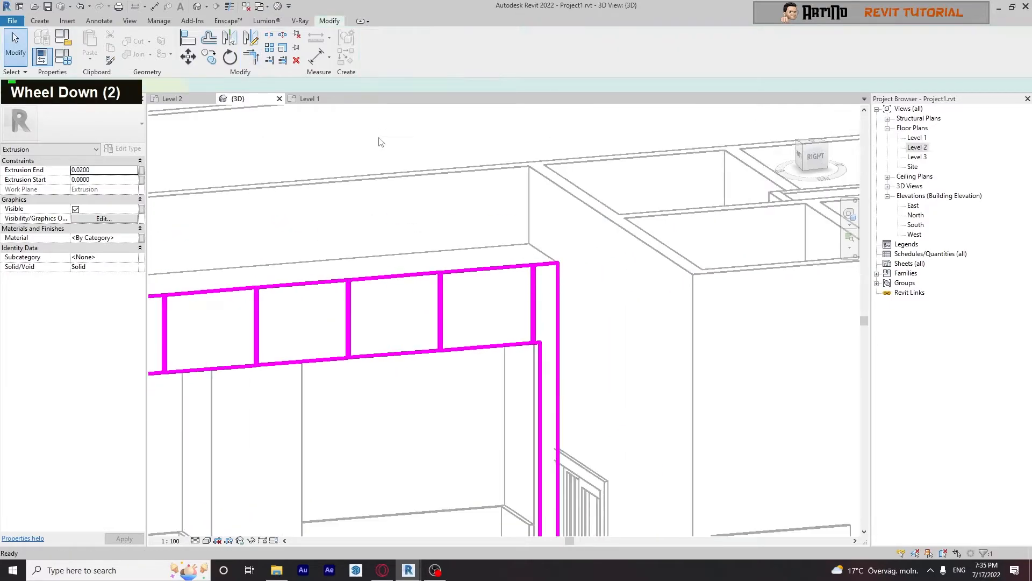
pyautogui.scroll(-1, 394, 205)
pyautogui.scroll(-2, 509, 161)
pyautogui.moveTo(395, 205)
pyautogui.mouseDown(button='middle')
pyautogui.moveTo(509, 162)
pyautogui.moveTo(477, 218)
pyautogui.moveTo(526, 308)
pyautogui.mouseUp(button='middle')
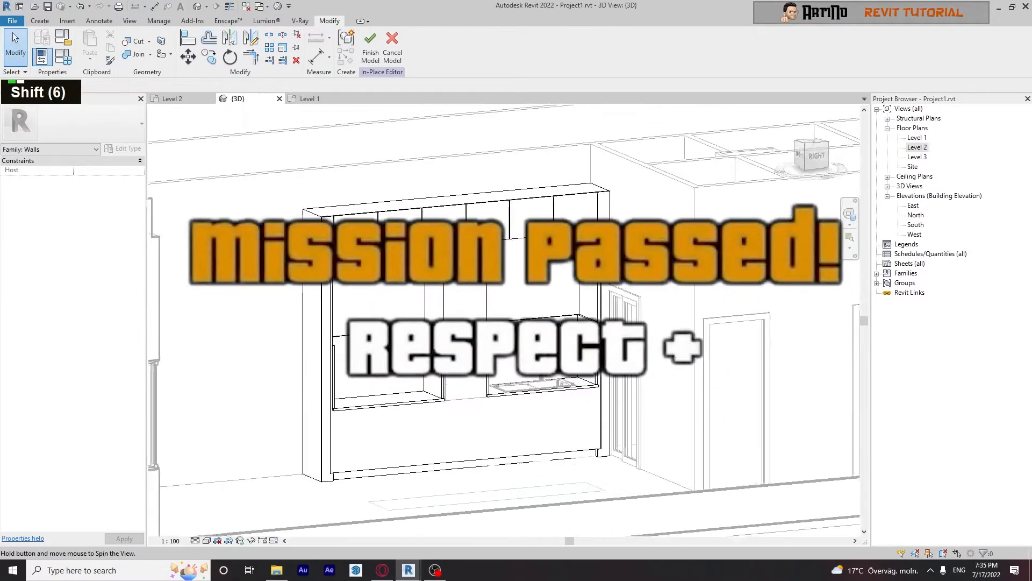
pyautogui.middleClick(527, 309)
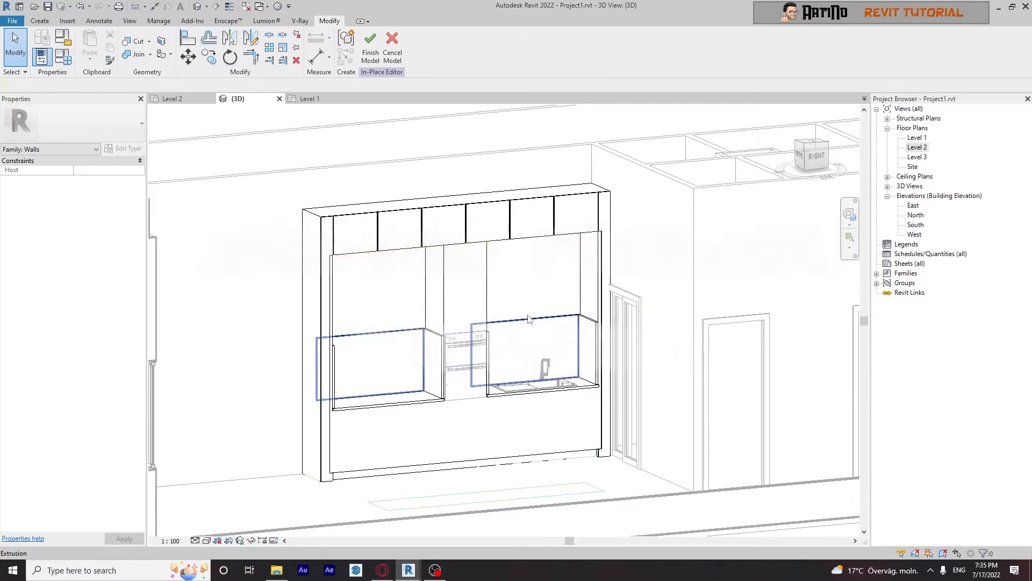
# - Start a new solid extrusion with its work plane on the wall face behind the niches
pyautogui.doubleClick(560, 199)
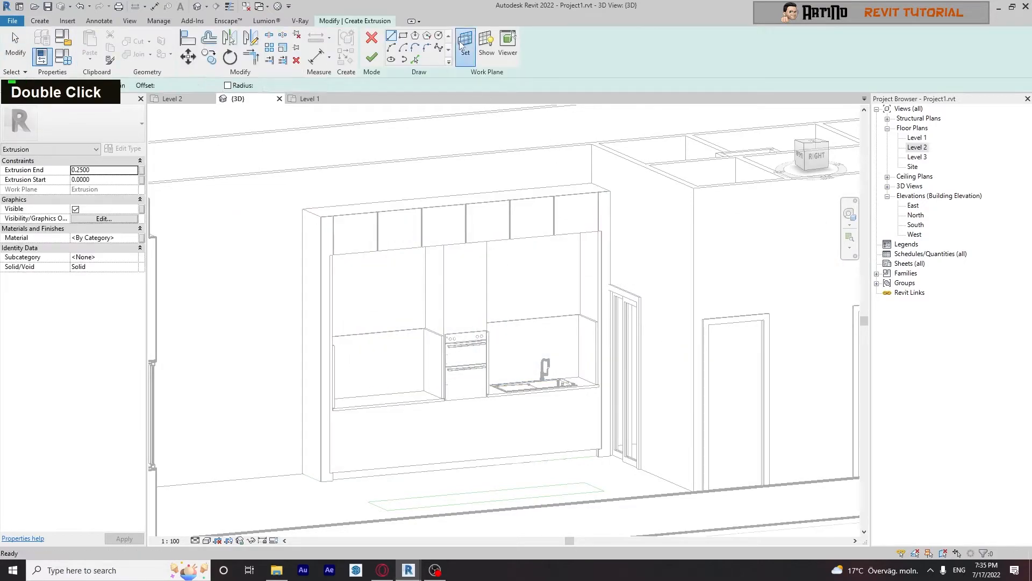
pyautogui.click(463, 43)
pyautogui.doubleClick(491, 335)
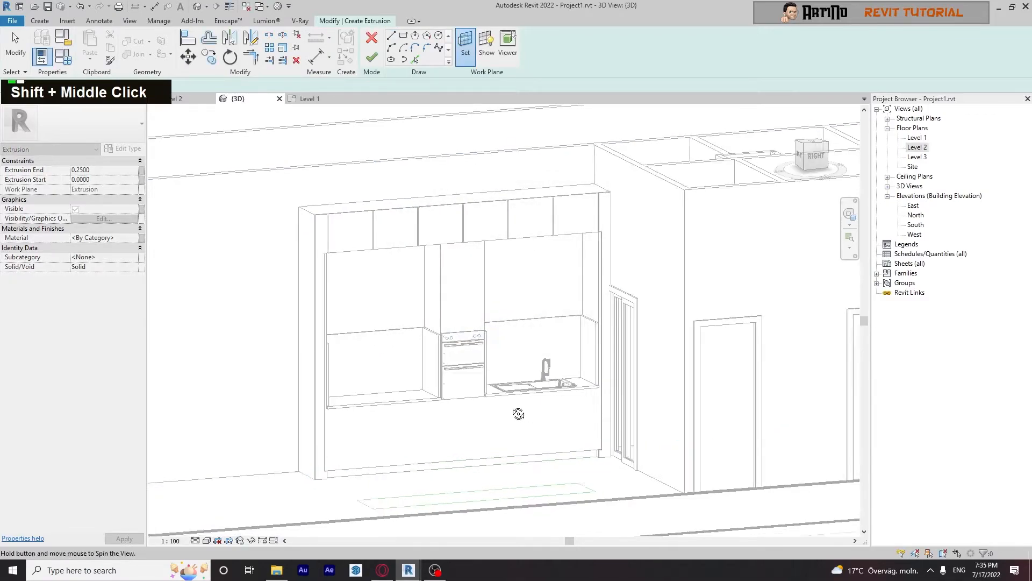
pyautogui.keyDown('shift'); pyautogui.moveTo(524, 414); pyautogui.dragTo(461, 361, button='middle'); pyautogui.keyUp('shift')
pyautogui.moveTo(553, 373)
pyautogui.keyDown('shift'); pyautogui.mouseDown(button='middle')
pyautogui.moveTo(397, 295)
pyautogui.moveTo(300, 295)
pyautogui.moveTo(387, 278)
pyautogui.moveTo(320, 339)
pyautogui.mouseUp(button='middle'); pyautogui.keyUp('shift')
pyautogui.scroll(6, 392, 288)
pyautogui.press('Escape')
pyautogui.press('Escape')
pyautogui.moveTo(320, 338); pyautogui.dragTo(371, 312, button='middle')
pyautogui.scroll(-1, 366, 307)
pyautogui.moveTo(238, 245); pyautogui.dragTo(566, 359)
pyautogui.scroll(3, 369, 308)
pyautogui.moveTo(364, 265); pyautogui.dragTo(359, 325)
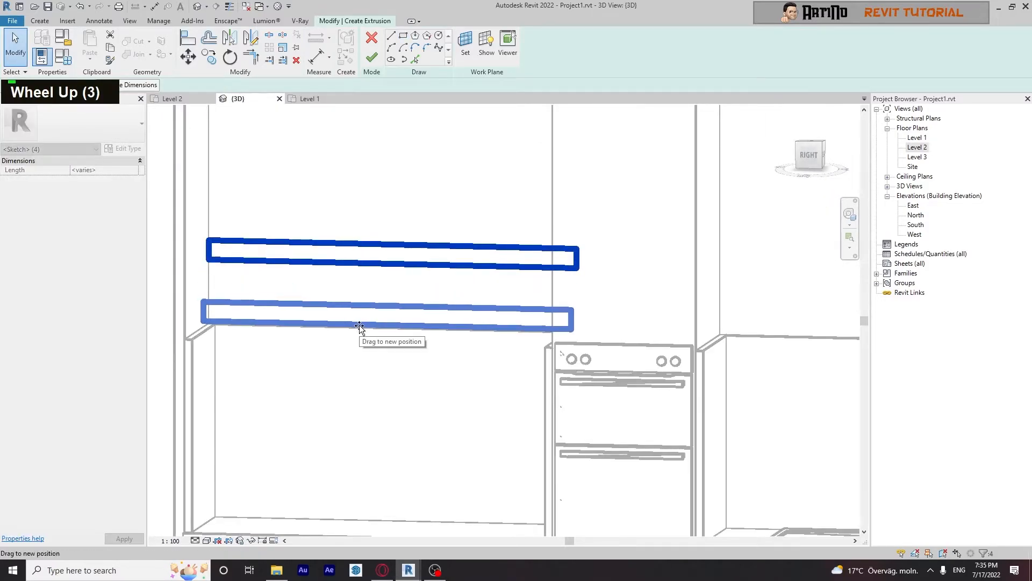
pyautogui.press('Escape')
pyautogui.press('Escape')
pyautogui.press('Delete')
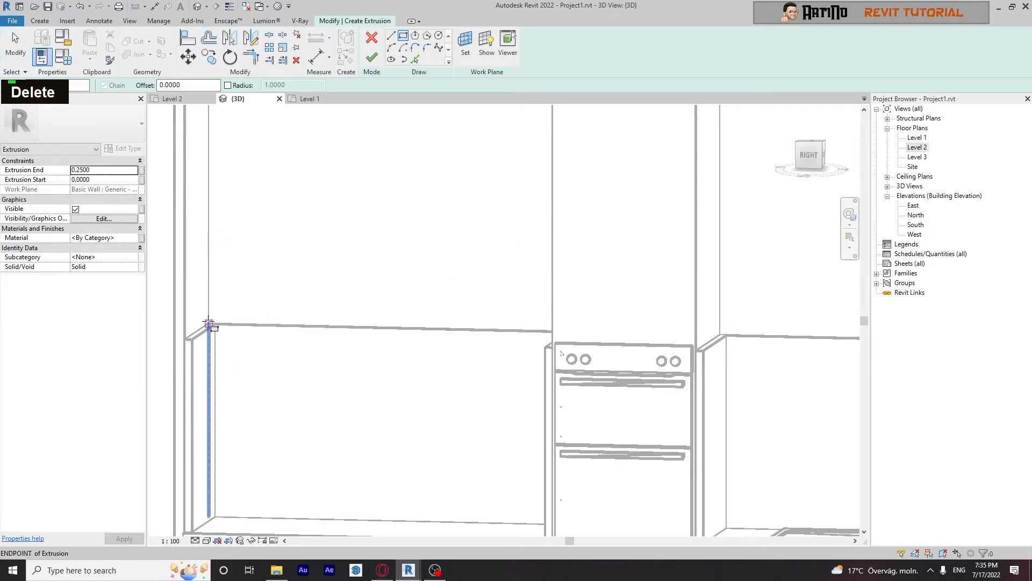
# - Draw a rectangular shelf profile across the back of the left niche from its upper-left splashback corner, and set its height to 0.05
pyautogui.click(209, 323)
pyautogui.keyDown('shift'); pyautogui.moveTo(371, 293); pyautogui.dragTo(422, 297, button='middle'); pyautogui.keyUp('shift')
pyautogui.click(559, 332)
pyautogui.press('Escape')
pyautogui.press('Escape')
pyautogui.click(542, 332)
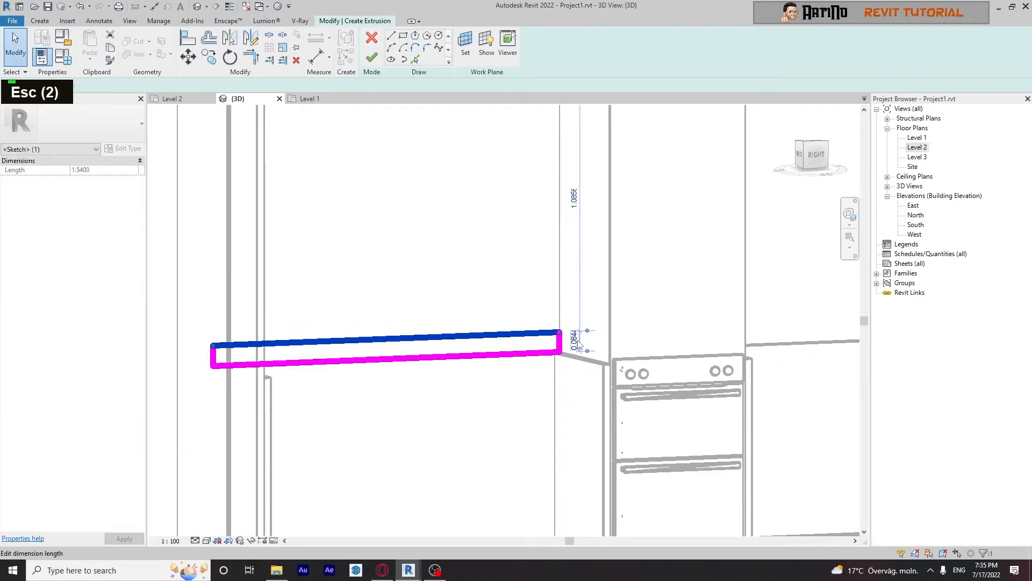
pyautogui.click(577, 340)
pyautogui.write('.05')
pyautogui.press('Return')
pyautogui.scroll(-4, 337, 291)
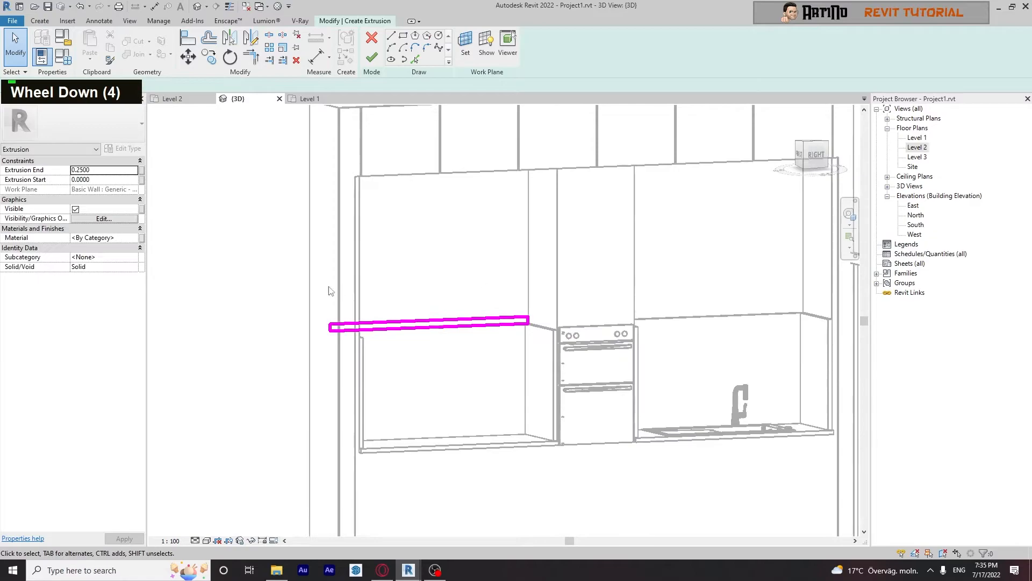
# - Copy the shelf profile upward within the left niche to make a second shelf
pyautogui.moveTo(454, 341); pyautogui.dragTo(597, 395)
pyautogui.keyDown('shift'); pyautogui.moveTo(605, 449); pyautogui.dragTo(524, 462, button='middle'); pyautogui.keyUp('shift')
pyautogui.click(208, 56)
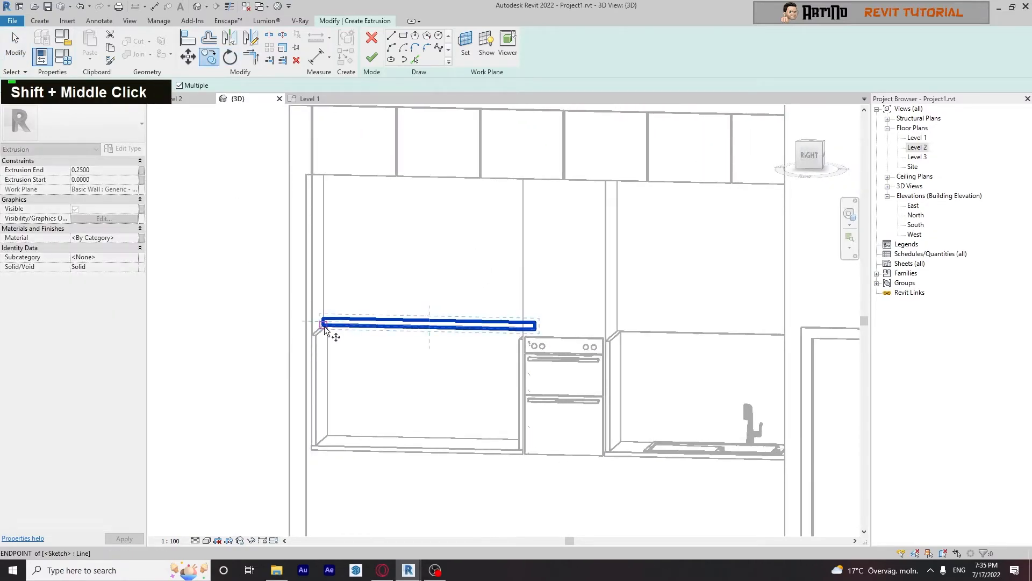
pyautogui.click(325, 257)
pyautogui.press('Escape')
pyautogui.press('Escape')
pyautogui.press('Escape')
pyautogui.keyDown('shift'); pyautogui.moveTo(392, 285); pyautogui.dragTo(467, 264, button='middle'); pyautogui.keyUp('shift')
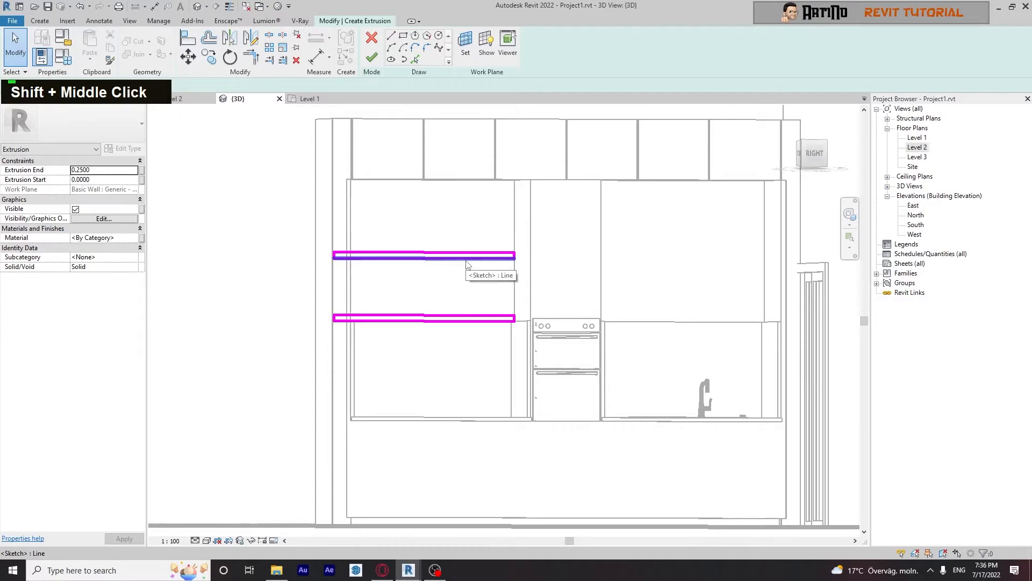
# - Copy both shelf profiles from the left niche to the matching position in the right niche
pyautogui.keyDown('shift'); pyautogui.moveTo(395, 295); pyautogui.dragTo(344, 301, button='middle'); pyautogui.keyUp('shift')
pyautogui.moveTo(266, 216); pyautogui.dragTo(545, 348)
pyautogui.keyDown('shift'); pyautogui.moveTo(564, 406); pyautogui.dragTo(610, 409, button='middle'); pyautogui.keyUp('shift')
pyautogui.click(209, 57)
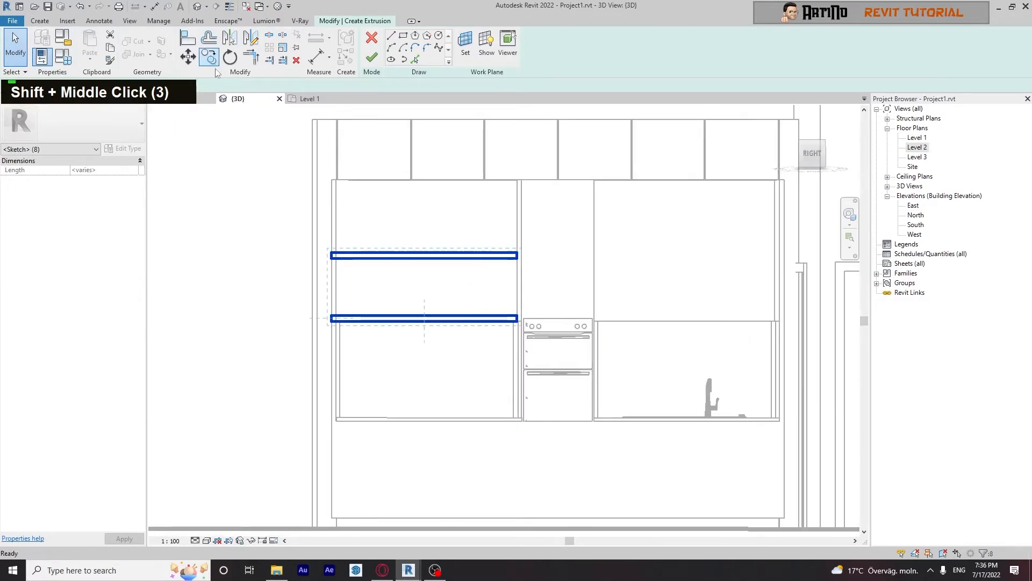
pyautogui.keyDown('shift'); pyautogui.moveTo(350, 264); pyautogui.dragTo(336, 301, button='middle'); pyautogui.keyUp('shift')
pyautogui.scroll(6, 334, 300)
pyautogui.scroll(-7, 323, 325)
pyautogui.moveTo(599, 369)
pyautogui.keyDown('shift'); pyautogui.mouseDown(button='middle')
pyautogui.moveTo(406, 387)
pyautogui.moveTo(598, 322)
pyautogui.moveTo(606, 371)
pyautogui.moveTo(683, 403)
pyautogui.mouseUp(button='middle'); pyautogui.keyUp('shift')
pyautogui.scroll(4, 598, 322)
pyautogui.click(563, 313)
pyautogui.scroll(-4, 564, 314)
pyautogui.press('Escape')
pyautogui.press('Escape')
# - Finish the shelf sketch and set the shelves' extrusion end to 0.4
pyautogui.click(372, 57)
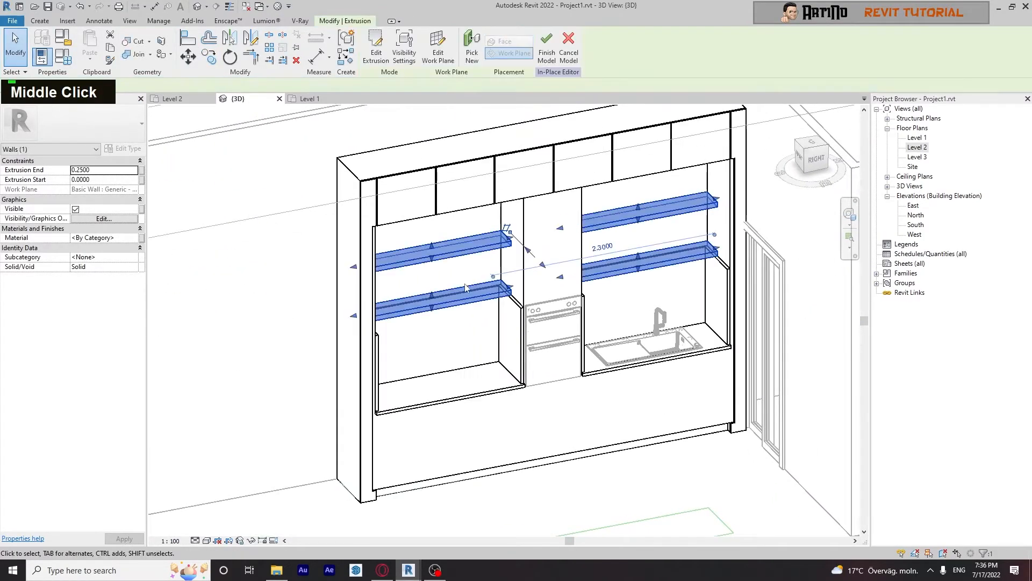
pyautogui.scroll(2, 465, 285)
pyautogui.click(108, 170)
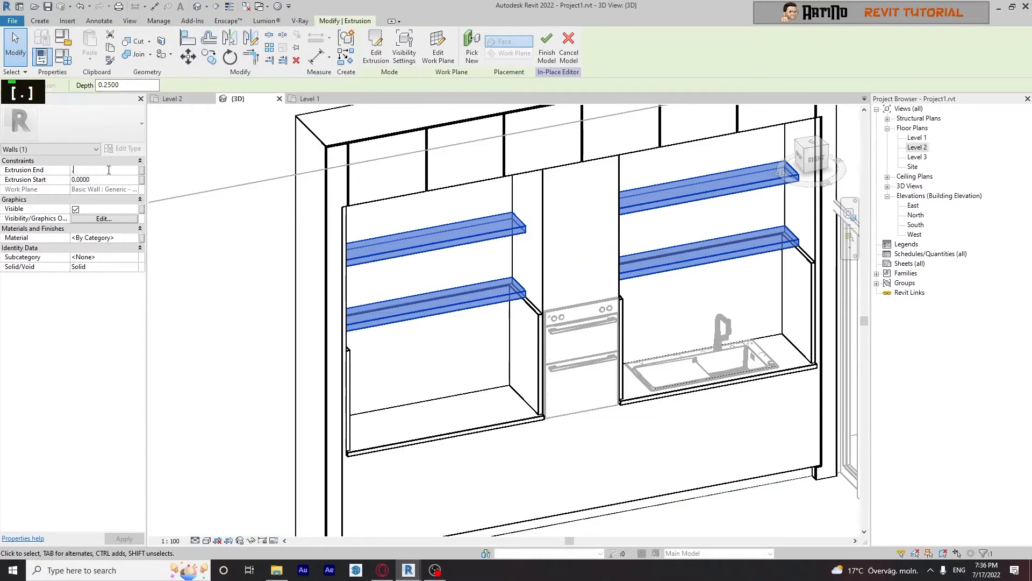
pyautogui.write('.4')
pyautogui.click(265, 292)
pyautogui.scroll(-4, 266, 291)
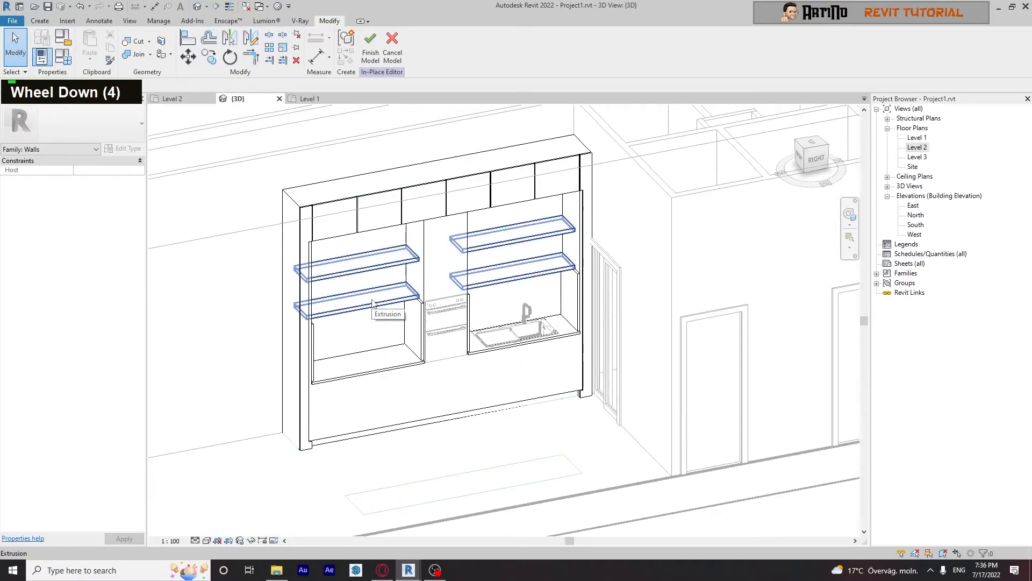
# - Examine the four shelves and the kitchen front from several angles
pyautogui.moveTo(507, 336)
pyautogui.keyDown('shift'); pyautogui.mouseDown(button='middle')
pyautogui.moveTo(599, 233)
pyautogui.moveTo(503, 322)
pyautogui.mouseUp(button='middle'); pyautogui.keyUp('shift')
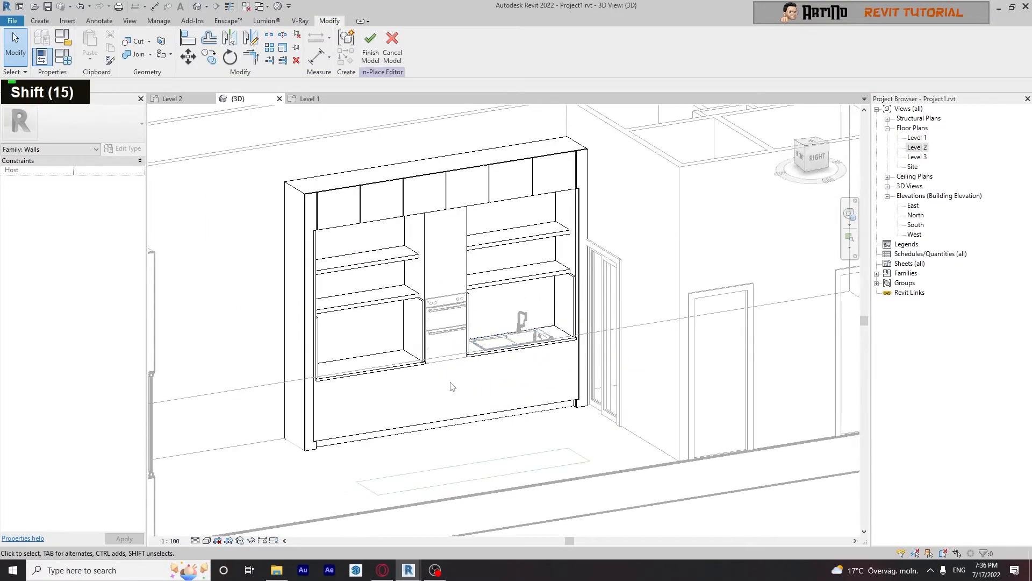
pyautogui.scroll(1, 452, 386)
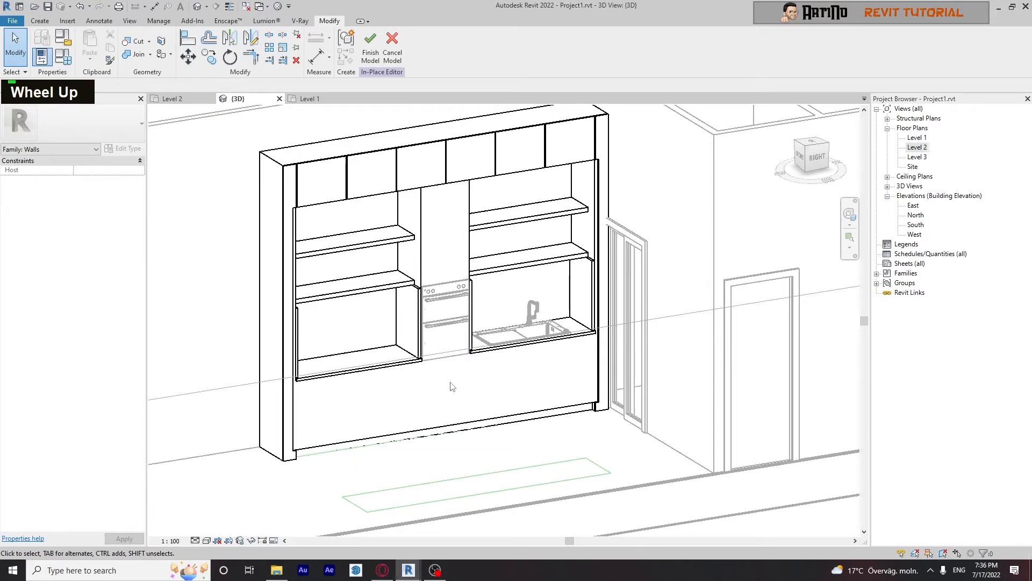
pyautogui.keyDown('shift'); pyautogui.moveTo(490, 465); pyautogui.dragTo(493, 414, button='middle'); pyautogui.keyUp('shift')
pyautogui.scroll(5, 463, 385)
pyautogui.scroll(-1, 466, 335)
pyautogui.keyDown('shift'); pyautogui.moveTo(452, 377); pyautogui.dragTo(379, 380, button='middle'); pyautogui.keyUp('shift')
pyautogui.scroll(-2, 440, 380)
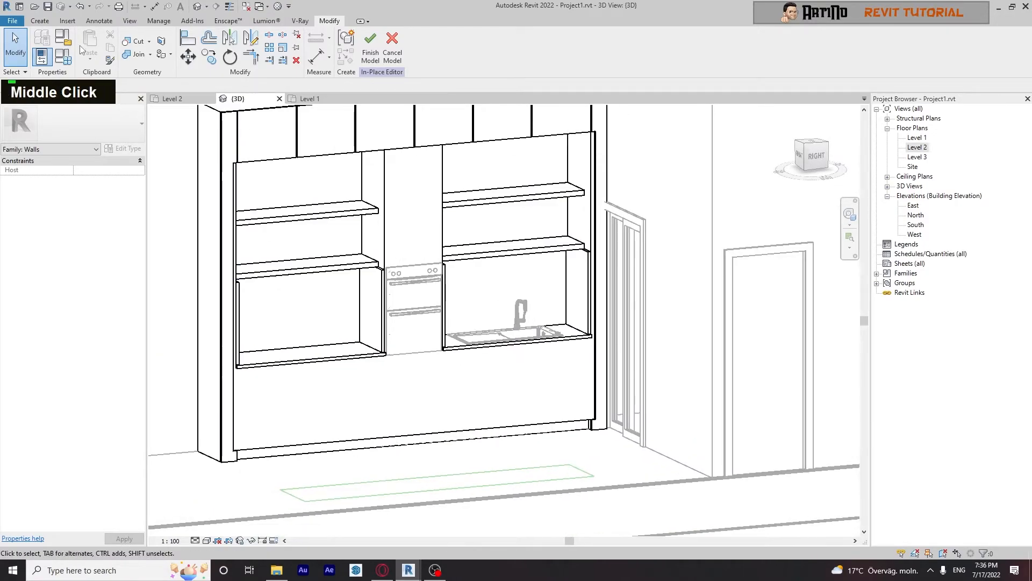
pyautogui.keyDown('shift'); pyautogui.moveTo(334, 226); pyautogui.dragTo(327, 228, button='middle'); pyautogui.keyUp('shift')
# - Edit the front extrusion's sketch and add a line offset 0.01 below the bottom edge of the fourth upper panel
pyautogui.click(418, 151)
pyautogui.click(376, 49)
pyautogui.moveTo(412, 238)
pyautogui.mouseDown(button='middle')
pyautogui.moveTo(411, 280)
pyautogui.moveTo(407, 75)
pyautogui.mouseUp(button='middle')
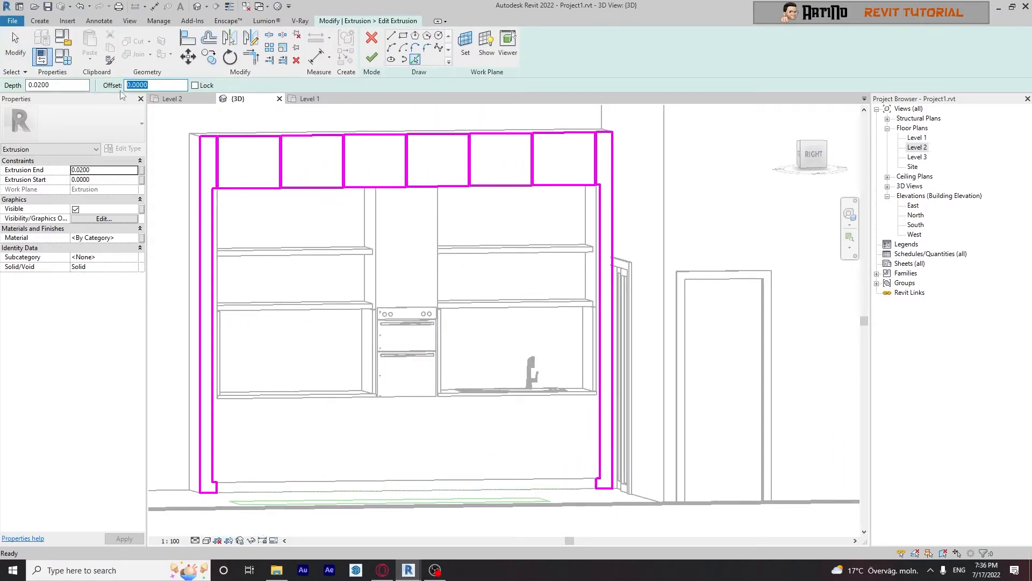
pyautogui.scroll(15, 410, 189)
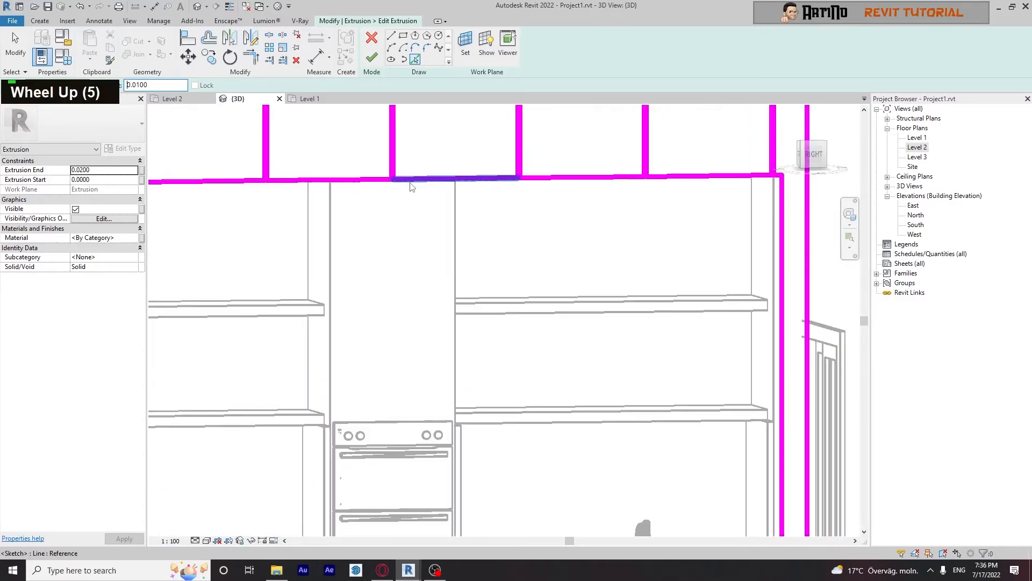
pyautogui.scroll(-6, 414, 197)
pyautogui.scroll(-2, 414, 197)
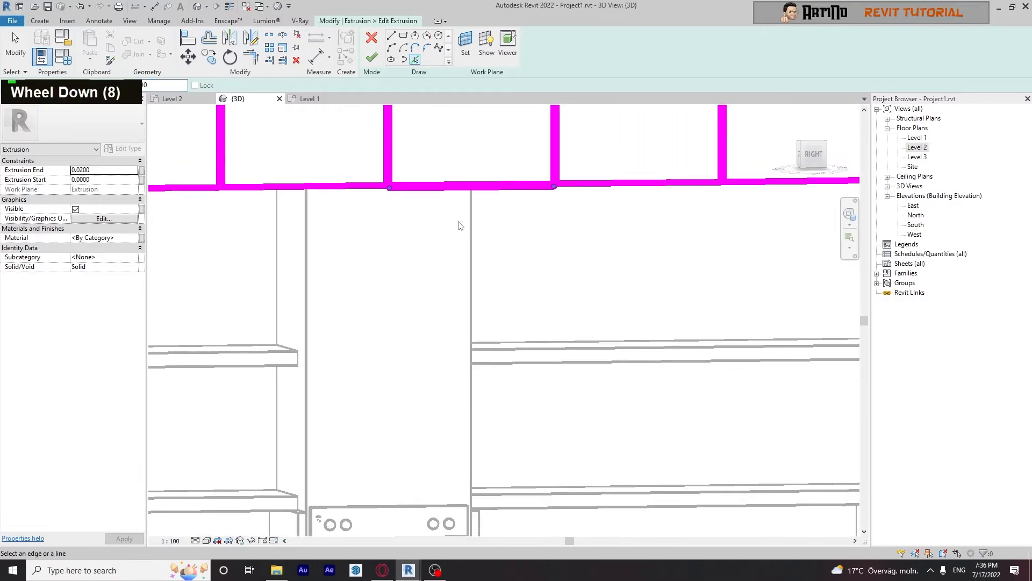
# - Draw the bottom line of the panel above the oven, spanning the oven column with a 0.01 offset
pyautogui.click(390, 36)
pyautogui.moveTo(357, 364); pyautogui.dragTo(330, 395, button='middle')
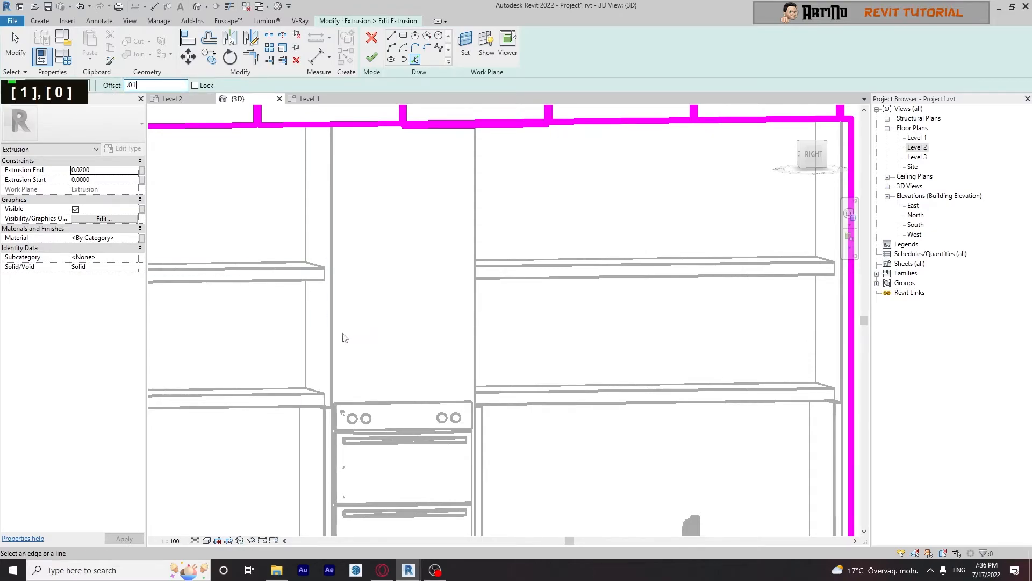
pyautogui.scroll(4, 344, 336)
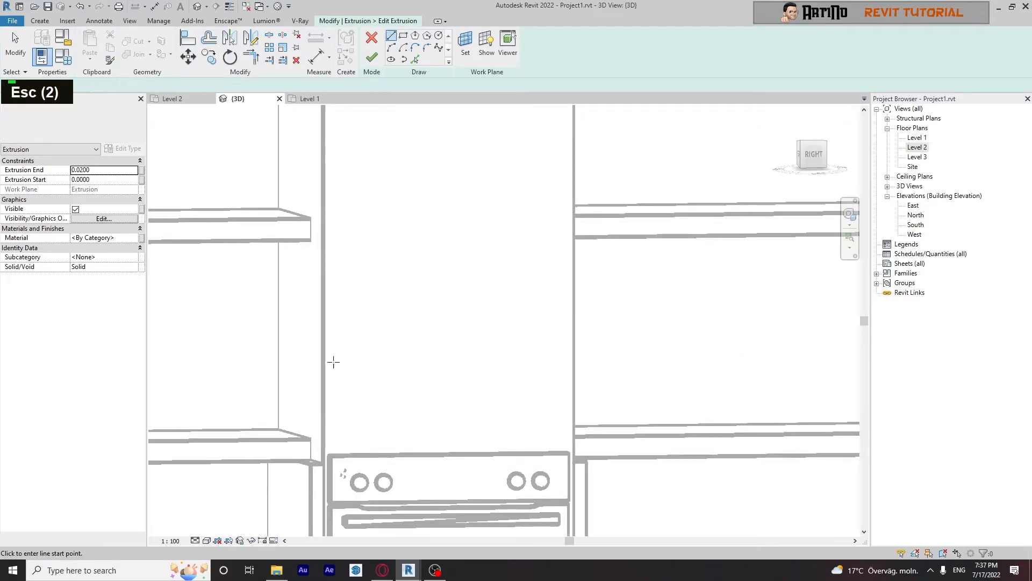
pyautogui.click(324, 437)
pyautogui.click(572, 437)
pyautogui.scroll(-5, 568, 394)
pyautogui.press('Escape')
# - Draw the two vertical side lines of the panel above the oven with a 0.01 offset
pyautogui.moveTo(567, 394)
pyautogui.keyDown('shift'); pyautogui.mouseDown(button='middle')
pyautogui.moveTo(680, 315)
pyautogui.moveTo(548, 401)
pyautogui.mouseUp(button='middle'); pyautogui.keyUp('shift')
pyautogui.scroll(3, 496, 440)
pyautogui.click(505, 435)
pyautogui.click(506, 234)
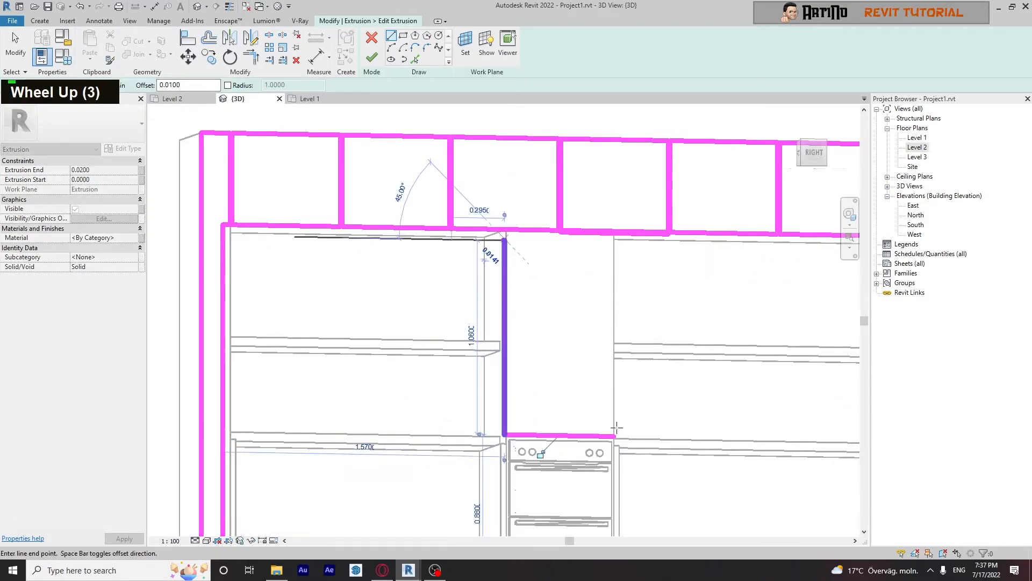
pyautogui.press('Escape')
pyautogui.click(615, 435)
pyautogui.click(615, 248)
pyautogui.press('Escape')
pyautogui.press('Escape')
# - Trim the vertical side lines to the offset line beneath the upper panels to form the panel above the oven
pyautogui.click(251, 56)
pyautogui.scroll(3, 508, 265)
pyautogui.click(503, 263)
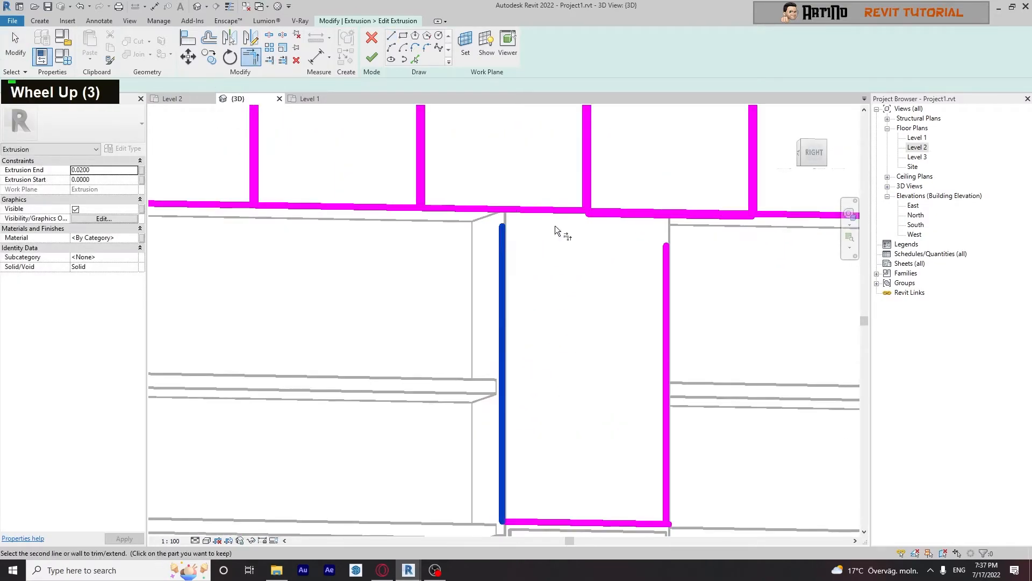
pyautogui.click(596, 215)
pyautogui.click(595, 215)
pyautogui.click(661, 260)
pyautogui.moveTo(661, 260); pyautogui.dragTo(607, 216, button='middle')
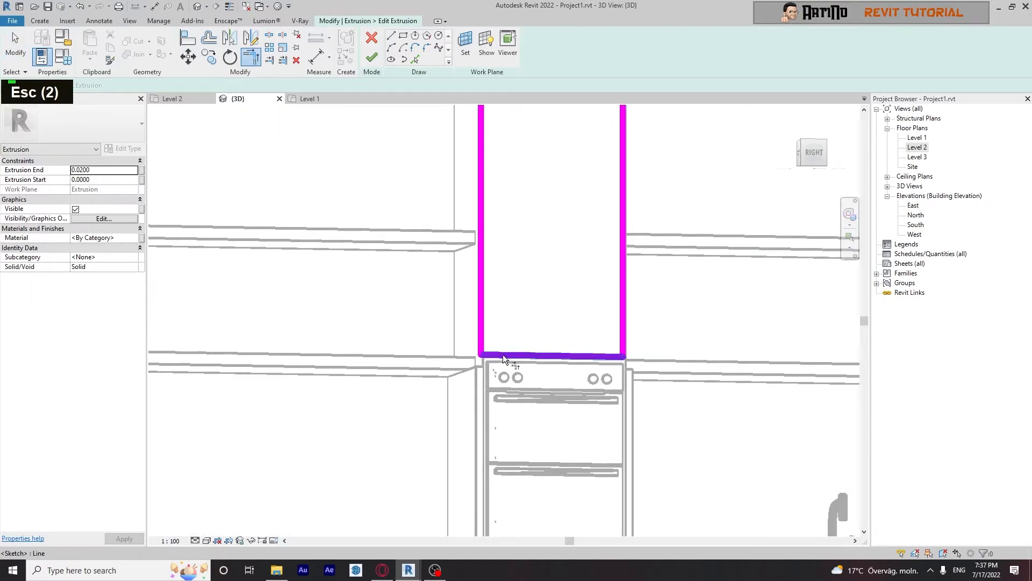
pyautogui.scroll(-1, 554, 344)
pyautogui.press('Escape')
pyautogui.press('Escape')
pyautogui.moveTo(663, 425)
pyautogui.keyDown('shift'); pyautogui.mouseDown(button='middle')
pyautogui.moveTo(587, 460)
pyautogui.moveTo(661, 457)
pyautogui.moveTo(653, 419)
pyautogui.mouseUp(button='middle'); pyautogui.keyUp('shift')
pyautogui.scroll(-2, 640, 400)
pyautogui.moveTo(636, 392); pyautogui.dragTo(580, 349, button='middle')
pyautogui.moveTo(578, 234); pyautogui.dragTo(500, 278, button='middle')
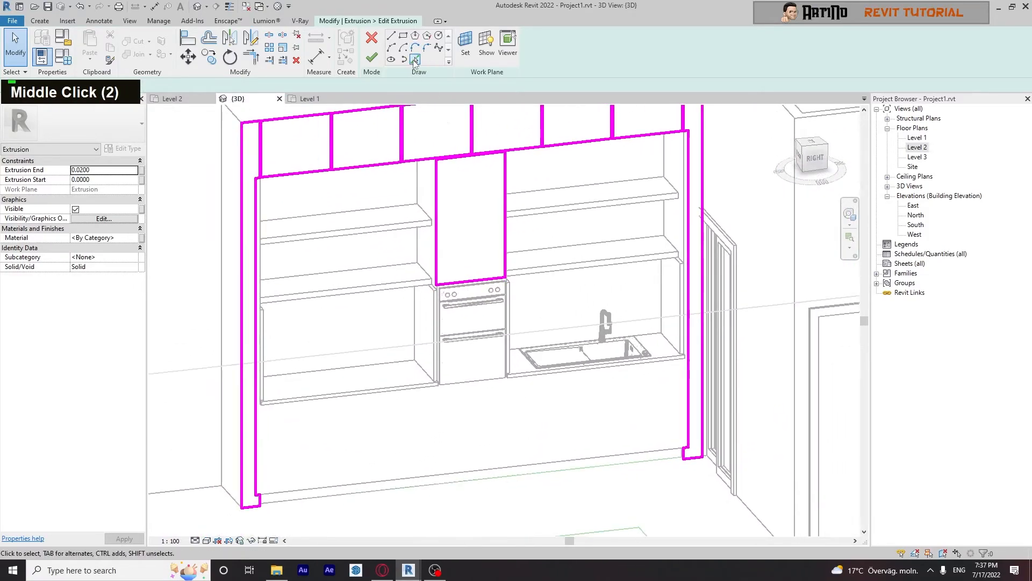
pyautogui.click(403, 37)
pyautogui.moveTo(500, 408)
pyautogui.keyDown('shift'); pyautogui.mouseDown(button='middle')
pyautogui.moveTo(479, 417)
pyautogui.moveTo(453, 341)
pyautogui.moveTo(428, 394)
pyautogui.mouseUp(button='middle'); pyautogui.keyUp('shift')
pyautogui.keyDown('shift'); pyautogui.scroll(2, 454, 341); pyautogui.keyUp('shift')
pyautogui.scroll(8, 435, 361)
pyautogui.scroll(-7, 429, 364)
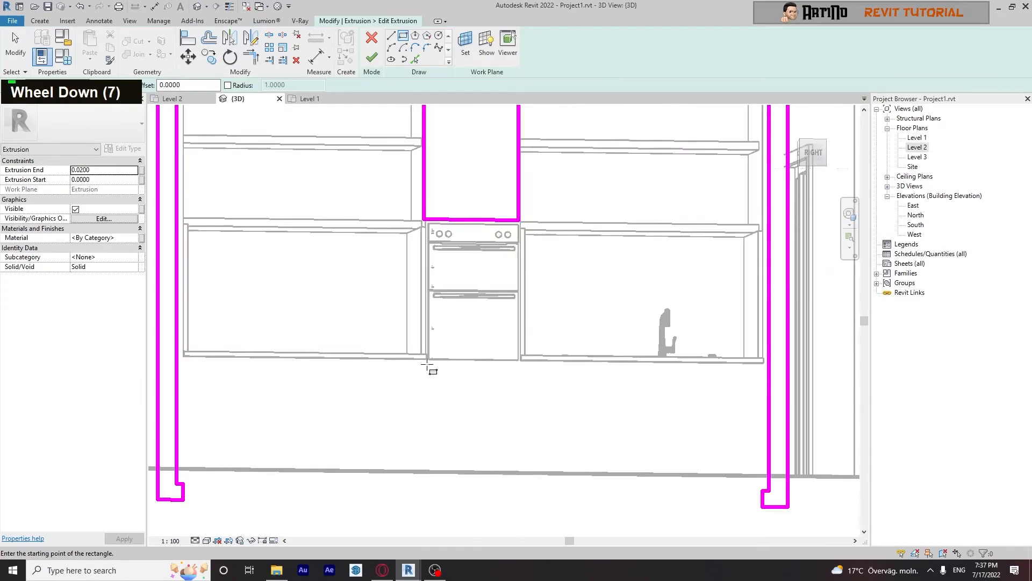
pyautogui.click(425, 220)
pyautogui.moveTo(463, 422); pyautogui.dragTo(452, 361, button='middle')
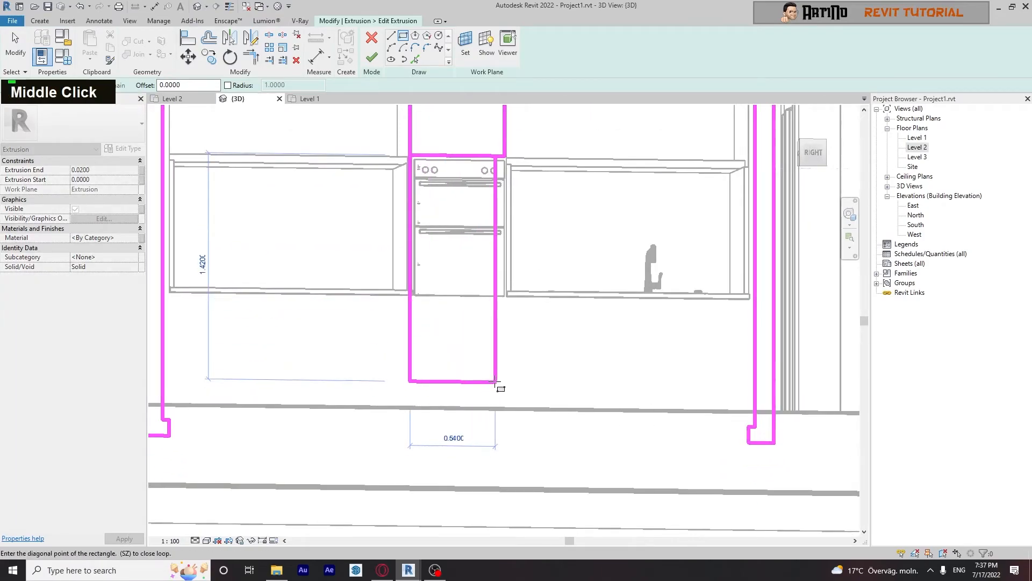
pyautogui.press('Escape')
# - Draw a rectangle about 0.52 m tall directly beneath the oven, aligned with the sides of the panel above it
pyautogui.moveTo(525, 426); pyautogui.dragTo(519, 357, button='middle')
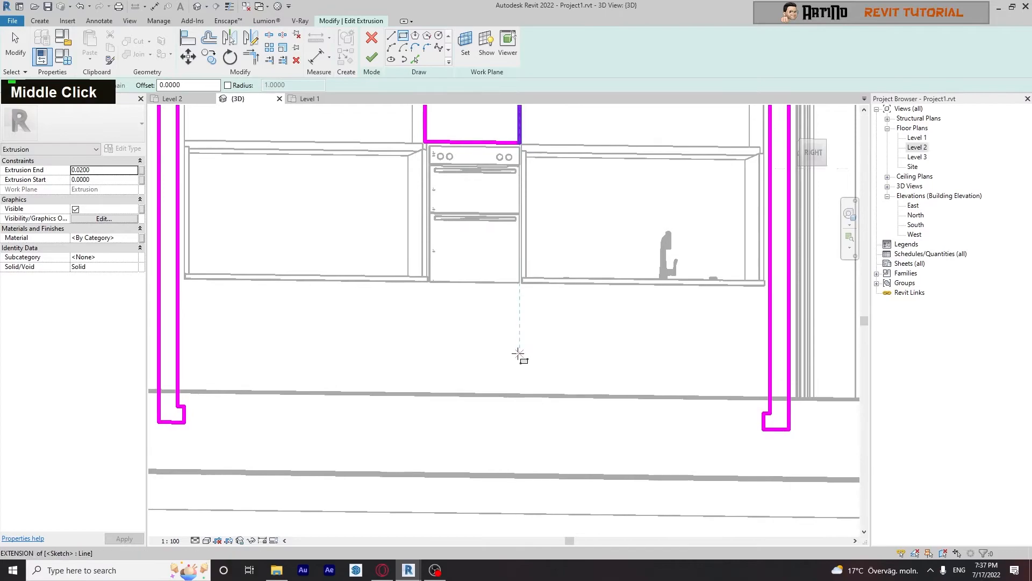
pyautogui.click(520, 365)
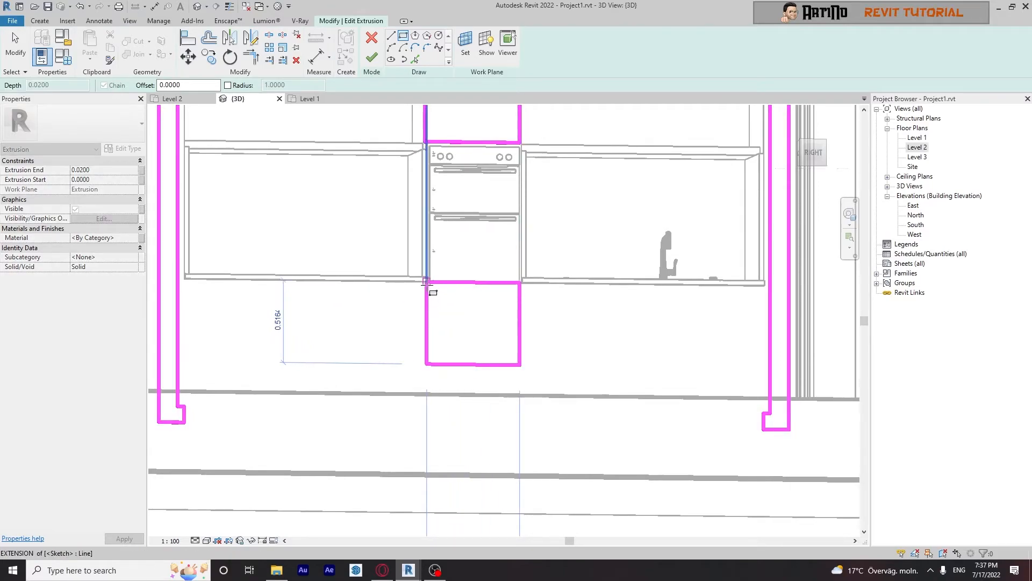
pyautogui.click(426, 281)
pyautogui.scroll(6, 459, 288)
pyautogui.press('Escape')
pyautogui.press('Escape')
# - Stretch the rectangle beneath the oven down to the bottom edge of the kitchen's lower front
pyautogui.click(541, 307)
pyautogui.scroll(-6, 541, 306)
pyautogui.moveTo(532, 289); pyautogui.dragTo(512, 305, button='middle')
pyautogui.click(518, 302)
pyautogui.scroll(6, 521, 304)
pyautogui.moveTo(521, 291); pyautogui.dragTo(521, 393)
pyautogui.scroll(-8, 498, 232)
# - Finish the front extrusion's sketch with the panels above and below the oven
pyautogui.click(372, 58)
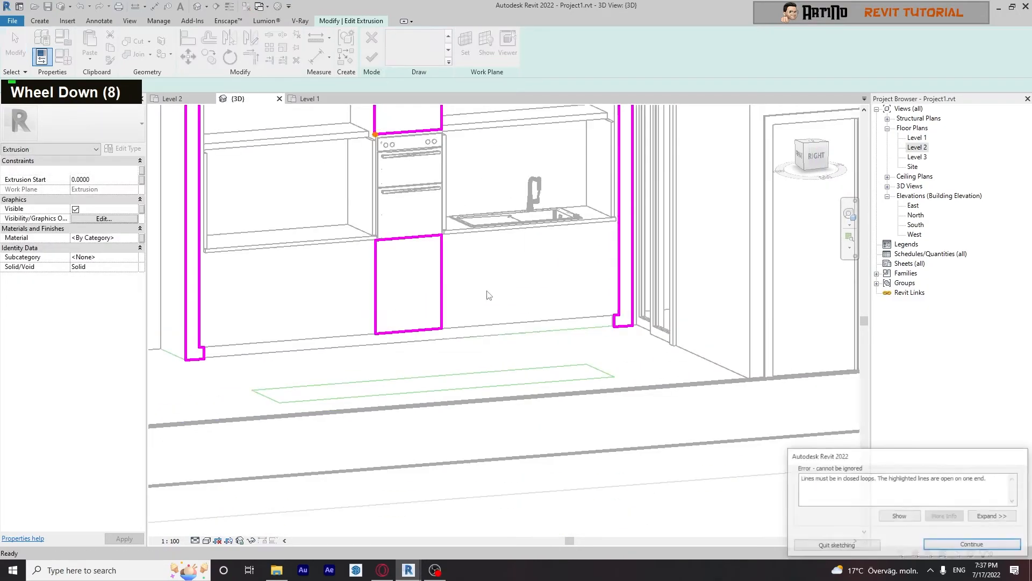
pyautogui.moveTo(486, 293); pyautogui.dragTo(534, 370, button='middle')
pyautogui.click(953, 545)
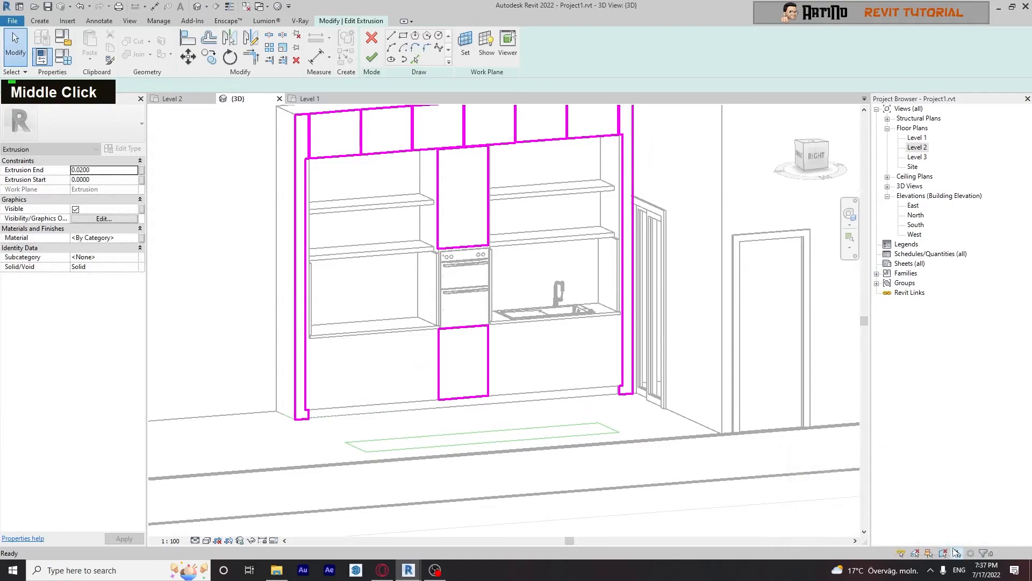
pyautogui.click(372, 56)
# - Examine the kitchen front around the oven panels from several angles and finish the in-place model
pyautogui.moveTo(532, 349)
pyautogui.keyDown('shift'); pyautogui.mouseDown(button='middle')
pyautogui.moveTo(526, 415)
pyautogui.moveTo(554, 328)
pyautogui.moveTo(546, 272)
pyautogui.moveTo(562, 419)
pyautogui.moveTo(524, 389)
pyautogui.moveTo(537, 269)
pyautogui.mouseUp(button='middle'); pyautogui.keyUp('shift')
pyautogui.scroll(7, 552, 317)
pyautogui.scroll(-3, 537, 269)
pyautogui.keyDown('shift'); pyautogui.moveTo(540, 419); pyautogui.dragTo(536, 436, button='middle'); pyautogui.keyUp('shift')
pyautogui.scroll(5, 506, 366)
pyautogui.scroll(-6, 508, 366)
pyautogui.moveTo(614, 393); pyautogui.dragTo(579, 399, button='middle')
pyautogui.keyDown('shift'); pyautogui.moveTo(513, 344); pyautogui.dragTo(418, 305, button='middle'); pyautogui.keyUp('shift')
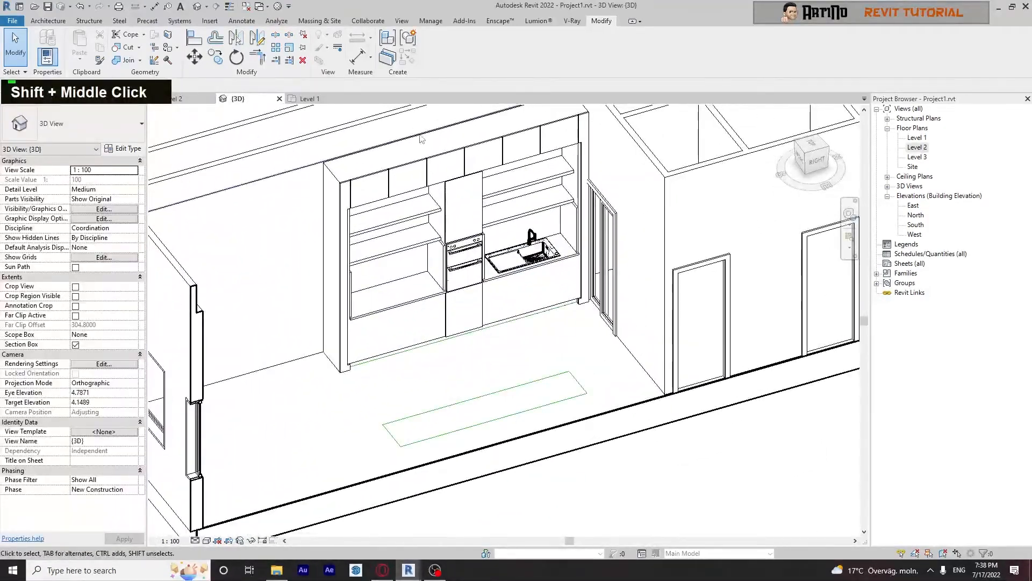
# - Reopen the in-place kitchen for editing and start a new extrusion with the Level 2 floor as its work plane
pyautogui.click(418, 306)
pyautogui.click(433, 47)
pyautogui.doubleClick(81, 46)
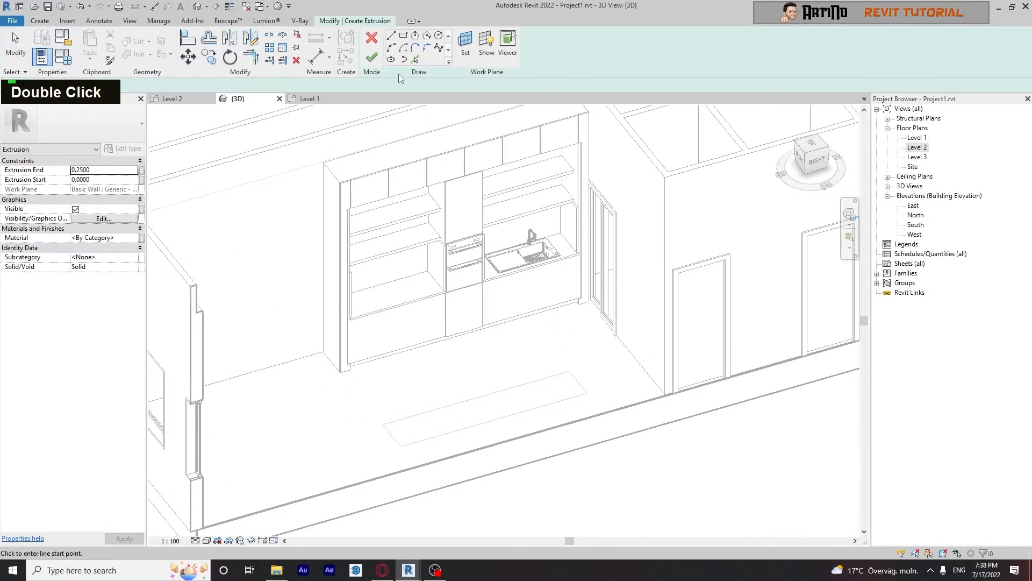
pyautogui.click(466, 45)
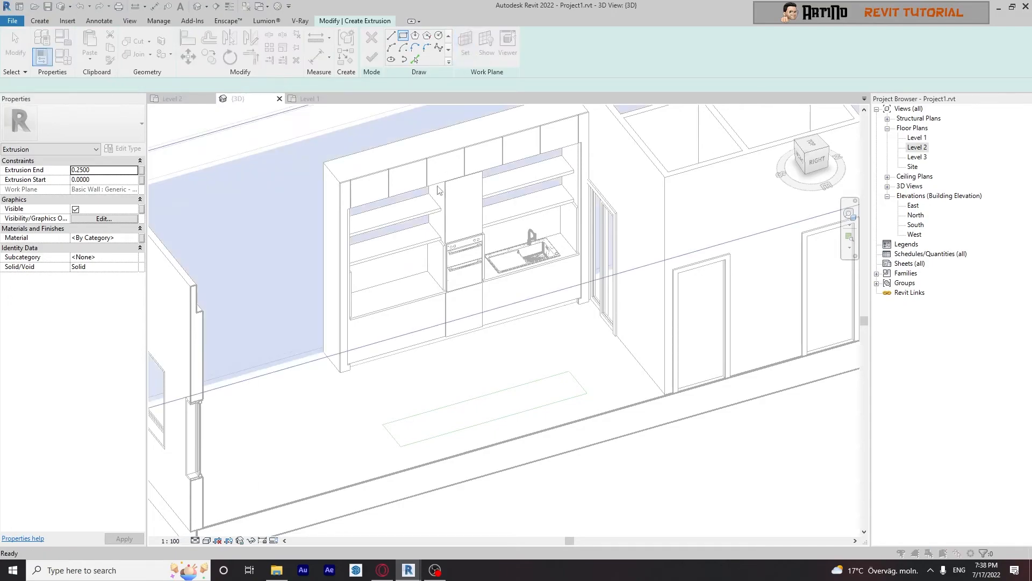
pyautogui.click(488, 298)
pyautogui.click(475, 332)
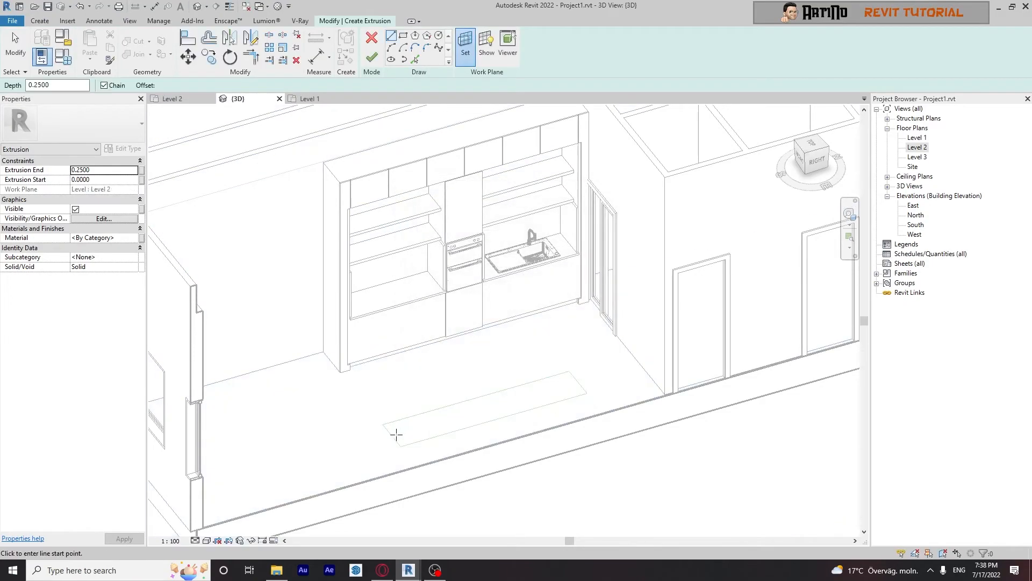
# - Trace the island outline in front of the kitchen with a 3.0 m by 0.6 m rectangle, extrude it and increase its height
pyautogui.click(402, 444)
pyautogui.click(568, 370)
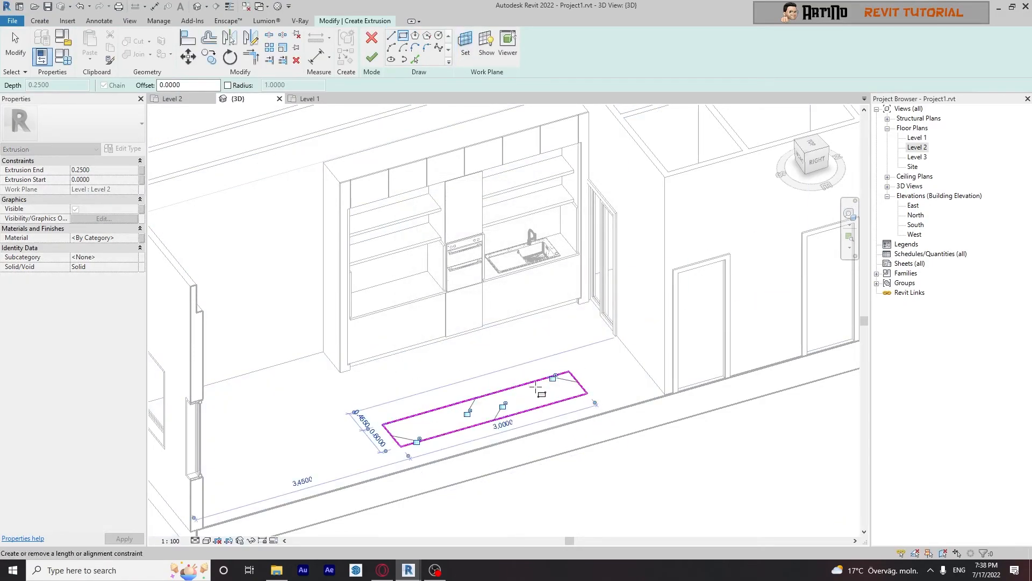
pyautogui.press('Escape')
pyautogui.press('Escape')
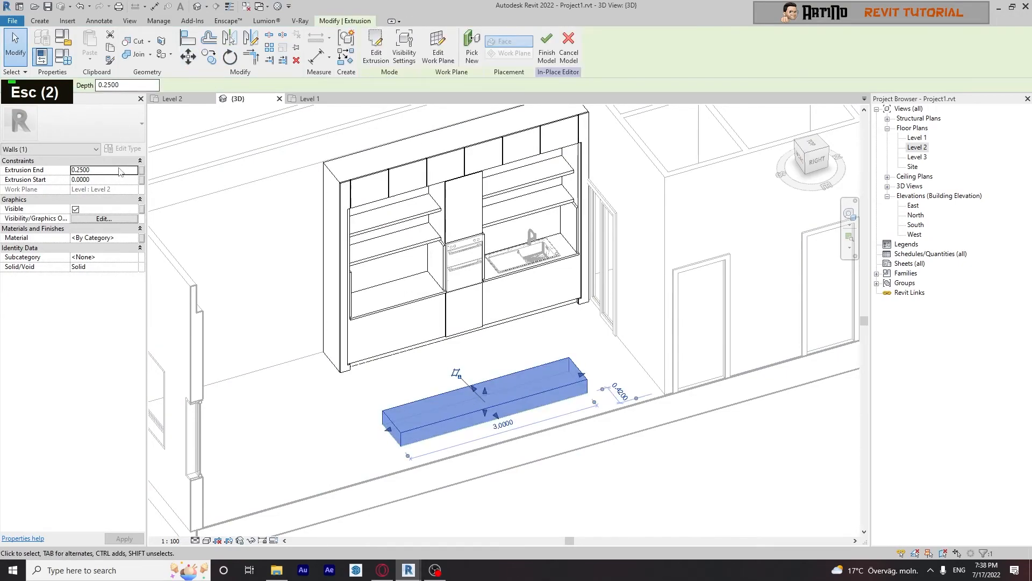
pyautogui.click(120, 170)
pyautogui.click(324, 448)
# - Finish the in-place model and examine the kitchen island within the whole building from several angles
pyautogui.keyDown('shift'); pyautogui.moveTo(468, 357); pyautogui.dragTo(548, 320, button='middle'); pyautogui.keyUp('shift')
pyautogui.click(376, 45)
pyautogui.scroll(-5, 517, 267)
pyautogui.moveTo(517, 267); pyautogui.dragTo(482, 199, button='middle')
pyautogui.click(546, 385)
pyautogui.keyDown('shift'); pyautogui.moveTo(489, 401); pyautogui.dragTo(541, 440, button='middle'); pyautogui.keyUp('shift')
pyautogui.moveTo(550, 247); pyautogui.dragTo(718, 340)
pyautogui.keyDown('shift'); pyautogui.moveTo(559, 371); pyautogui.dragTo(599, 384, button='middle'); pyautogui.keyUp('shift')
pyautogui.moveTo(600, 385); pyautogui.dragTo(253, 502, button='middle')
pyautogui.press('Escape')
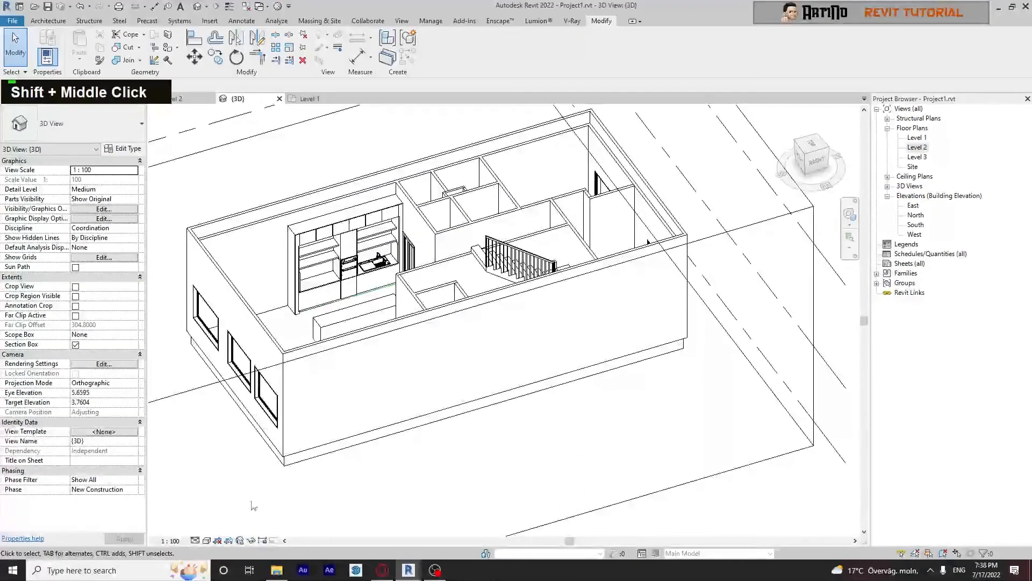
# - Reveal the hidden elements in the 3D view, restore the hidden slab covering the building, and start Enscape
pyautogui.click(917, 137)
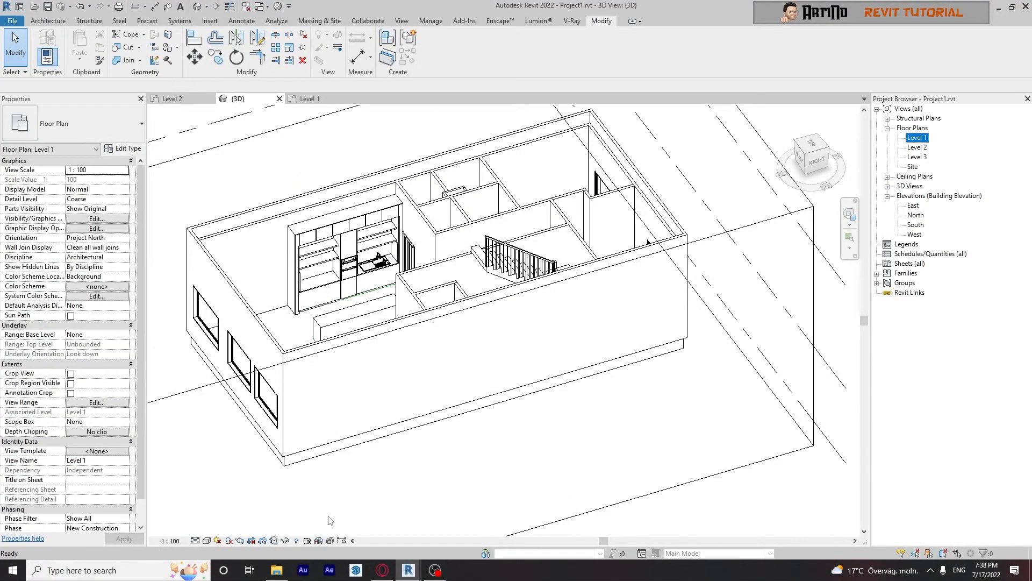
pyautogui.click(296, 540)
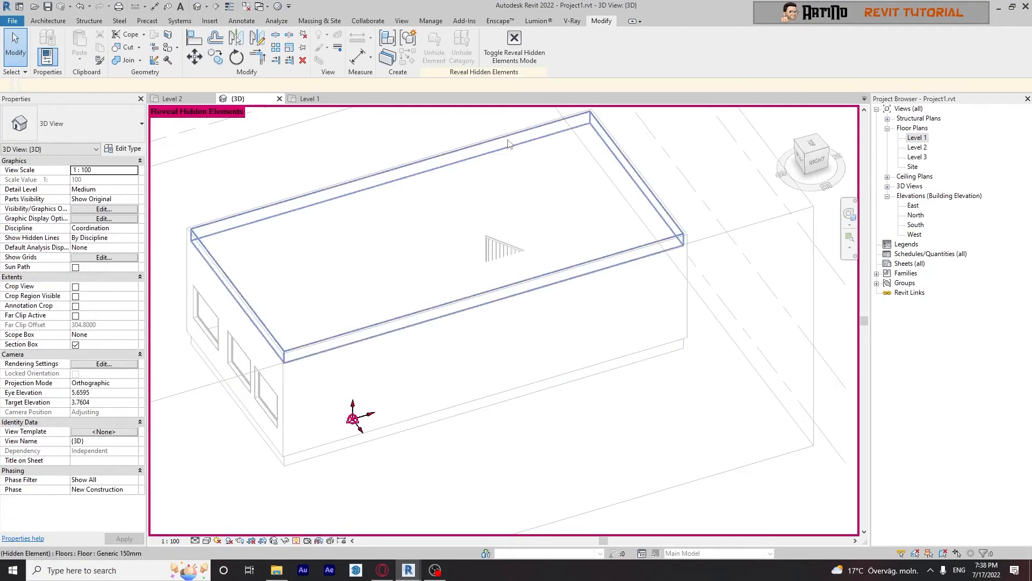
pyautogui.click(500, 20)
pyautogui.click(14, 46)
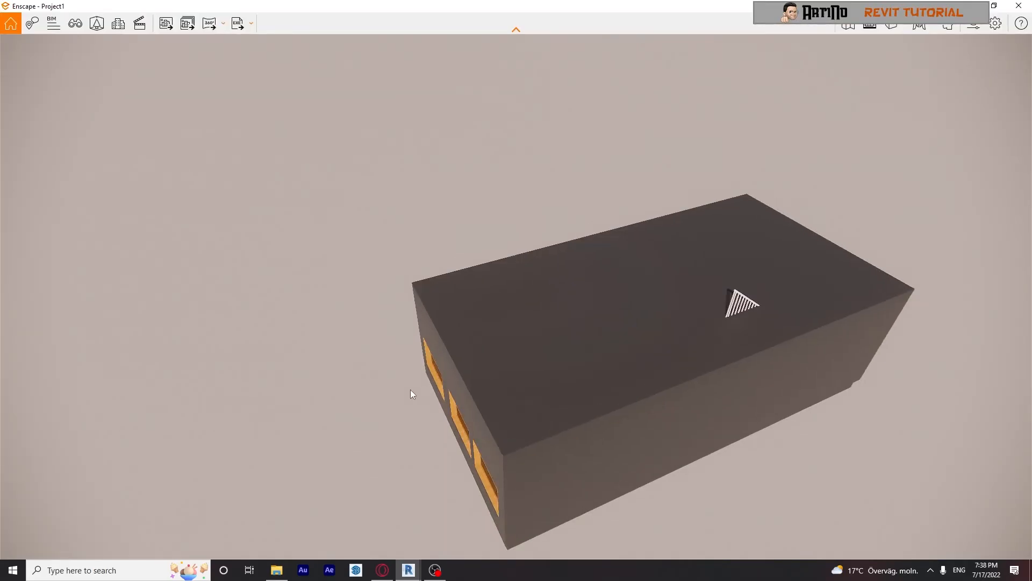
# - Move into the building in the Enscape rendering and examine the kitchen and island from different positions
pyautogui.doubleClick(579, 356)
pyautogui.press('w')
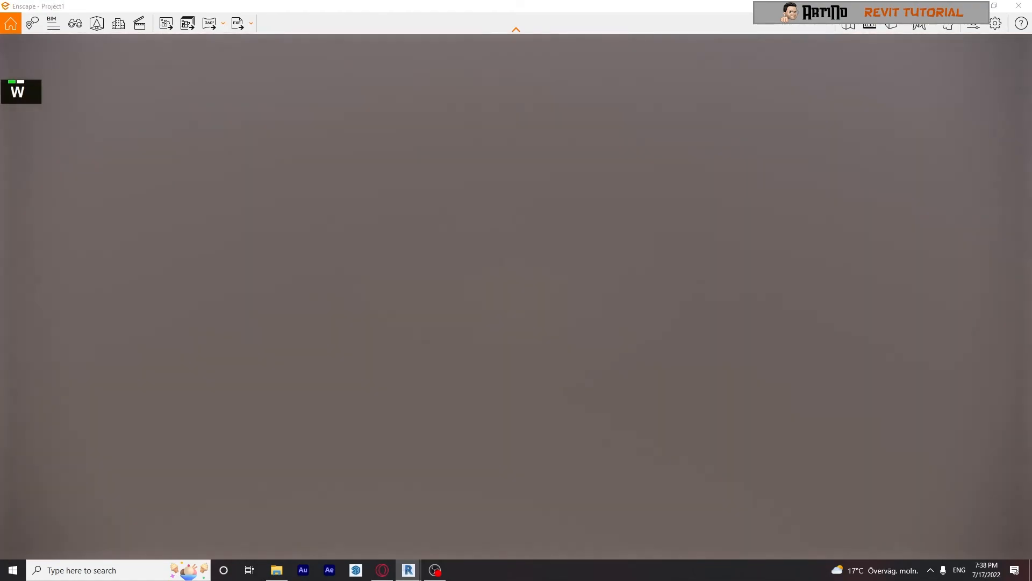
pyautogui.press('s')
pyautogui.press('d')
pyautogui.hotkey('shift', 'd')
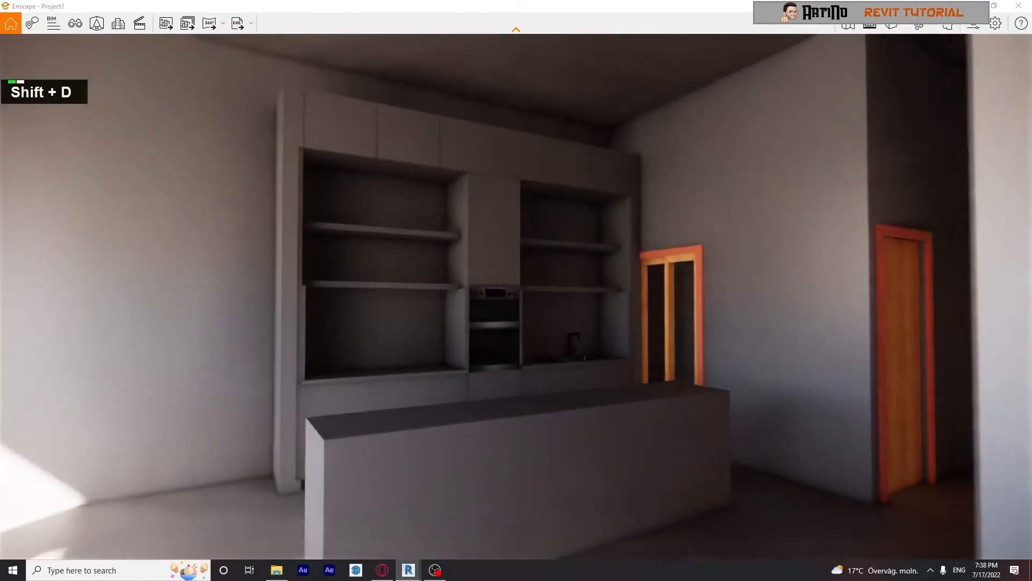
pyautogui.hotkey('shift', 'a')
pyautogui.hotkey('shift', 'a')
pyautogui.hotkey('shift', 'd')
pyautogui.hotkey('shift', 'd')
pyautogui.hotkey('shift', 'd')
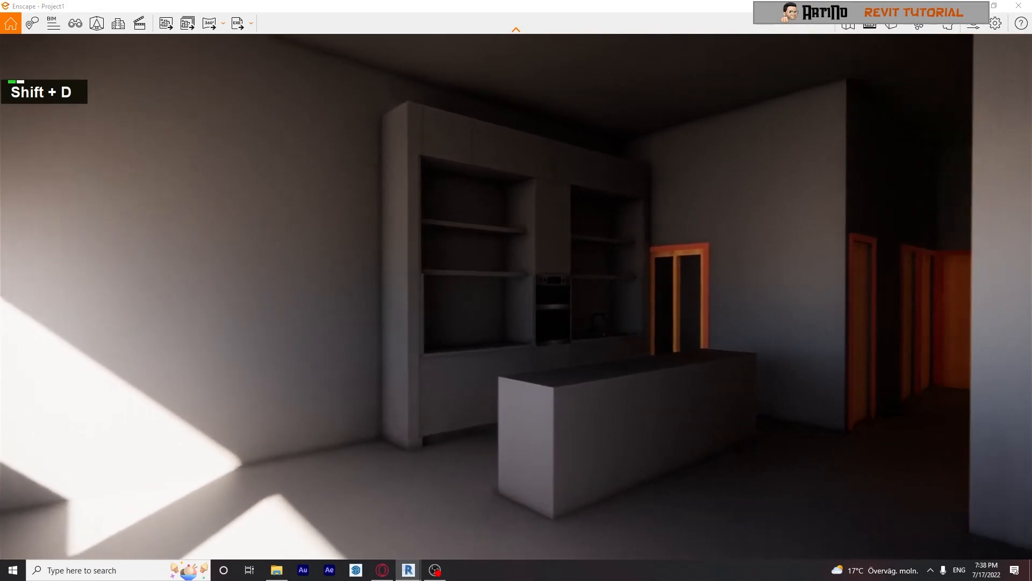